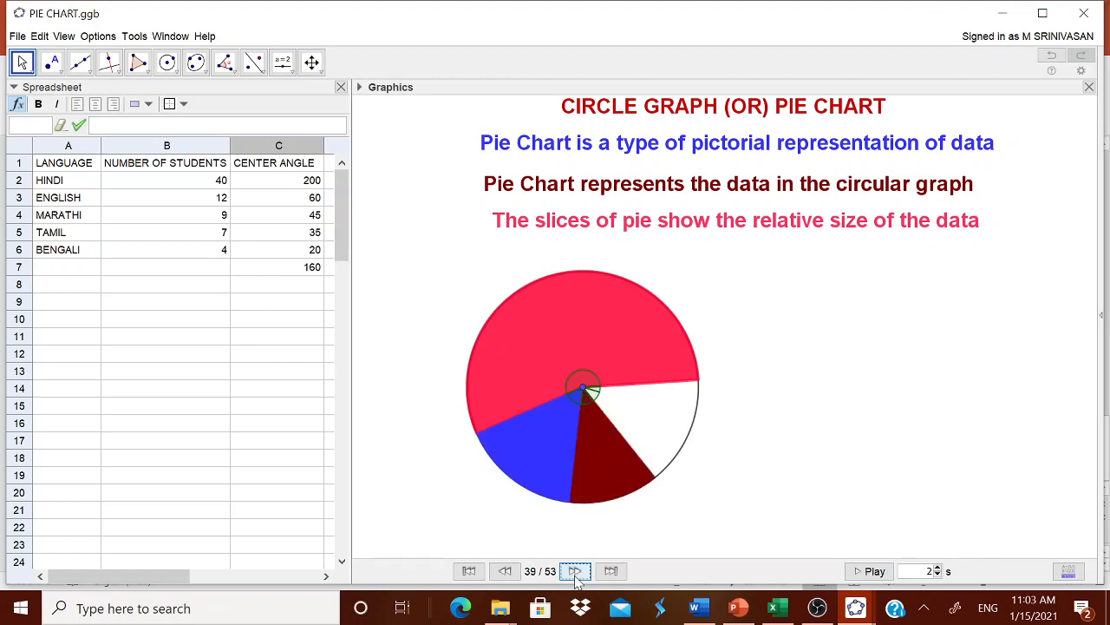
{"action": "left_click", "coordinate": [575, 571]}
{"action": "left_click", "coordinate": [575, 571]}
{"action": "left_click", "coordinate": [575, 571]}
Play the finished pie chart's construction forward through the remaining sectors and language legend, and inspect the formula in cell C3
{"action": "left_click", "coordinate": [575, 570]}
{"action": "left_click", "coordinate": [576, 571]}
{"action": "left_click", "coordinate": [575, 571]}
{"action": "left_click", "coordinate": [575, 571]}
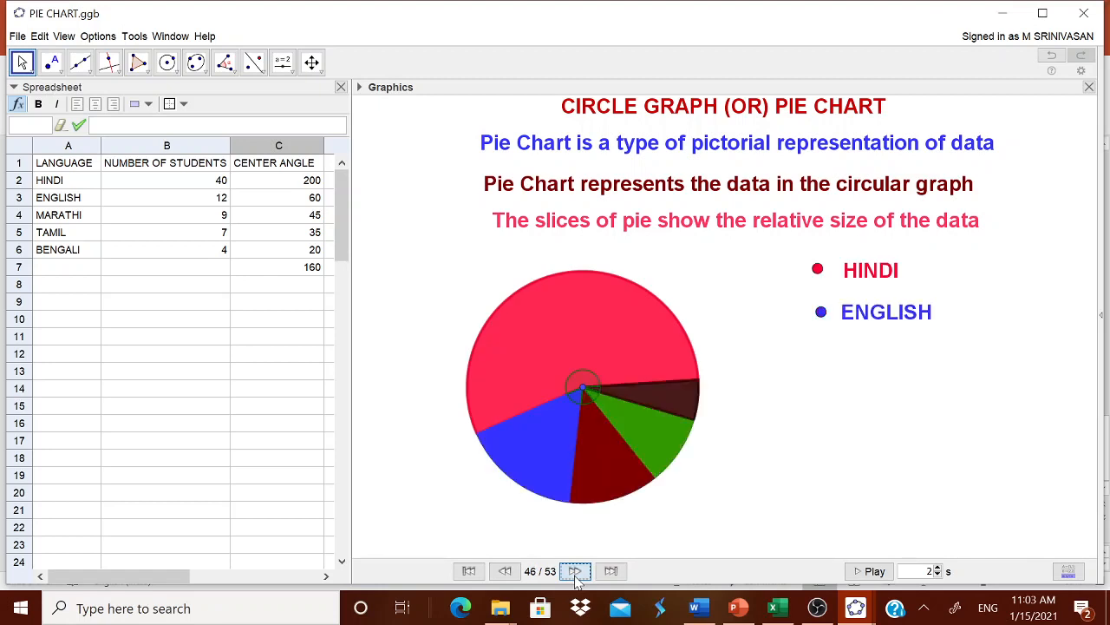
{"action": "left_click", "coordinate": [575, 571]}
{"action": "left_click", "coordinate": [575, 571]}
{"action": "left_click", "coordinate": [575, 571]}
{"action": "left_click", "coordinate": [575, 571]}
{"action": "left_click", "coordinate": [576, 571]}
{"action": "left_click", "coordinate": [575, 570]}
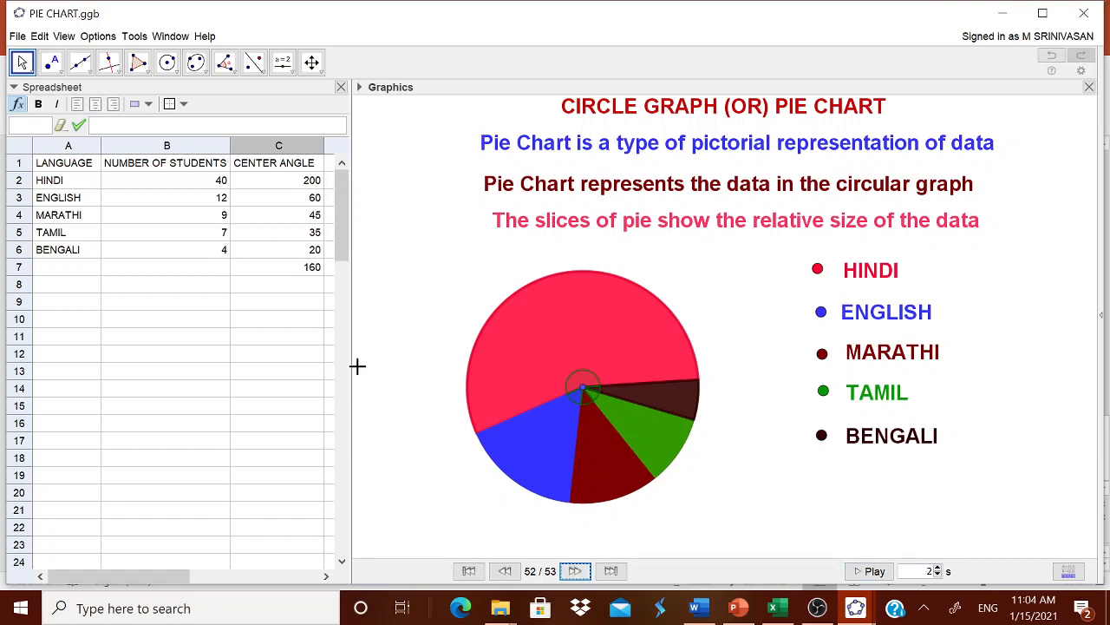
{"action": "left_click", "coordinate": [282, 199]}
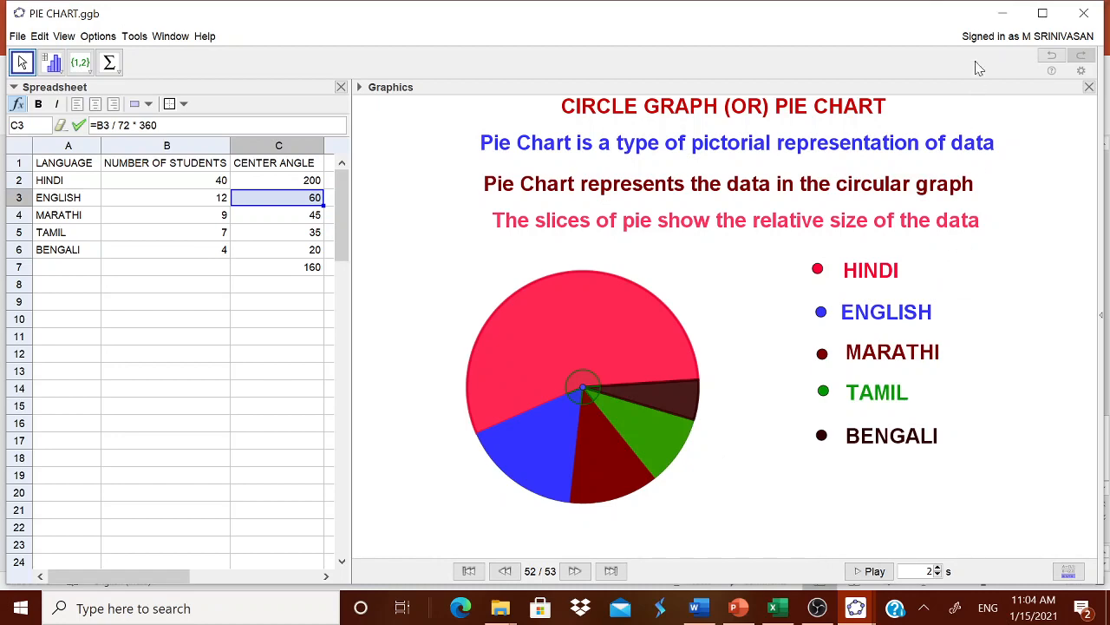
Minimize the finished pie chart file, switch to the blank GeoGebra Classic 5 window and apply the Geometry perspective
{"action": "left_click", "coordinate": [1000, 16]}
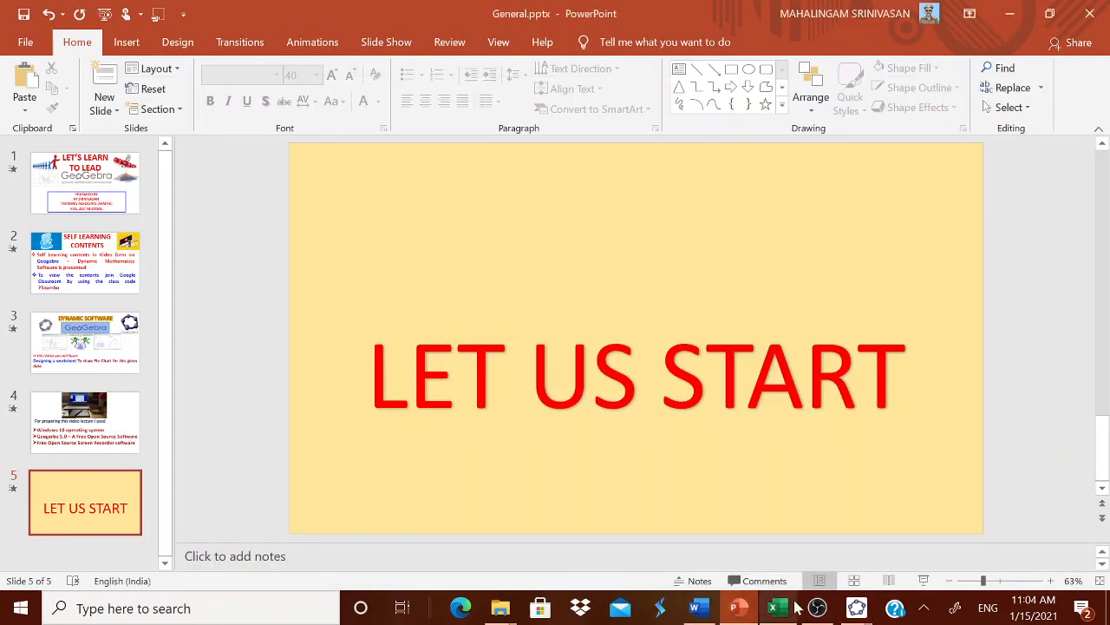
{"action": "mouse_move", "coordinate": [856, 607]}
{"action": "left_click", "coordinate": [915, 549]}
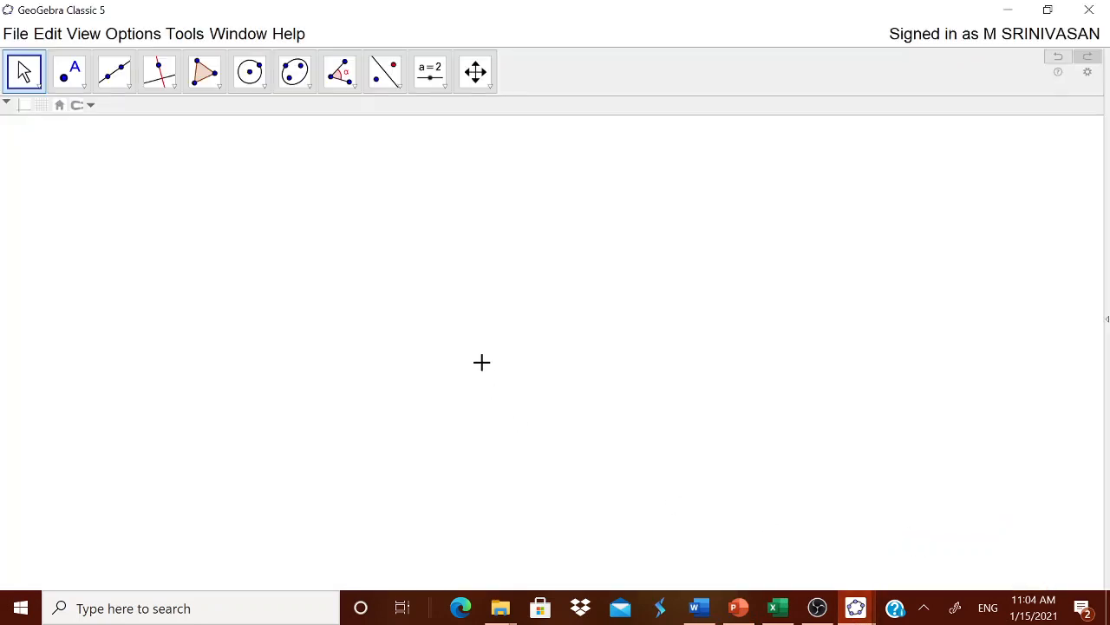
{"action": "left_click", "coordinate": [1107, 323]}
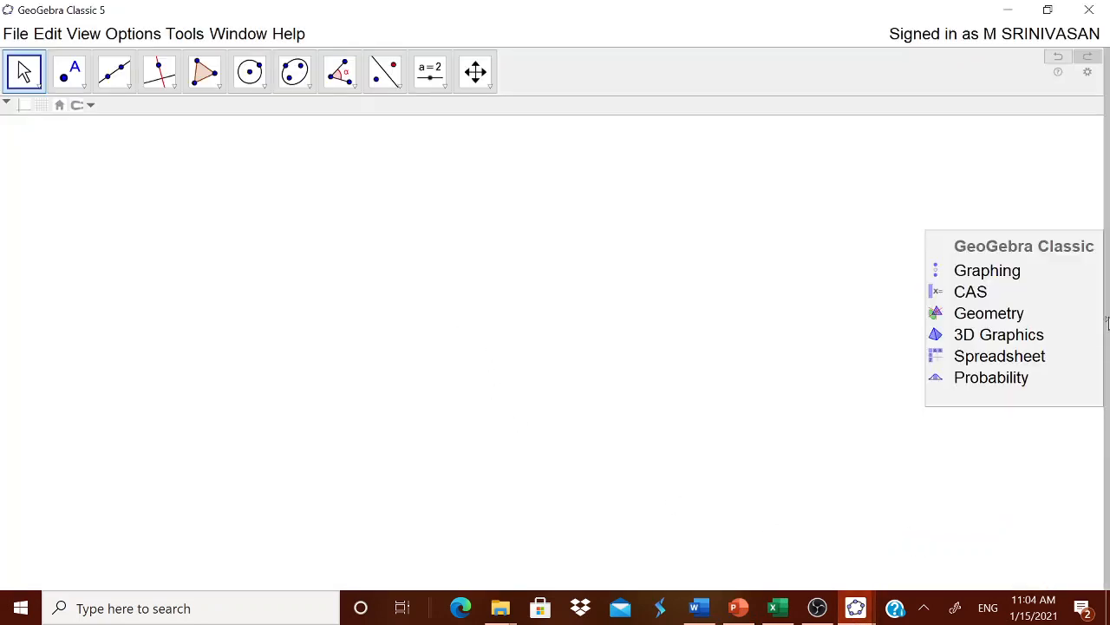
{"action": "left_click", "coordinate": [1010, 316]}
{"action": "left_click", "coordinate": [129, 33]}
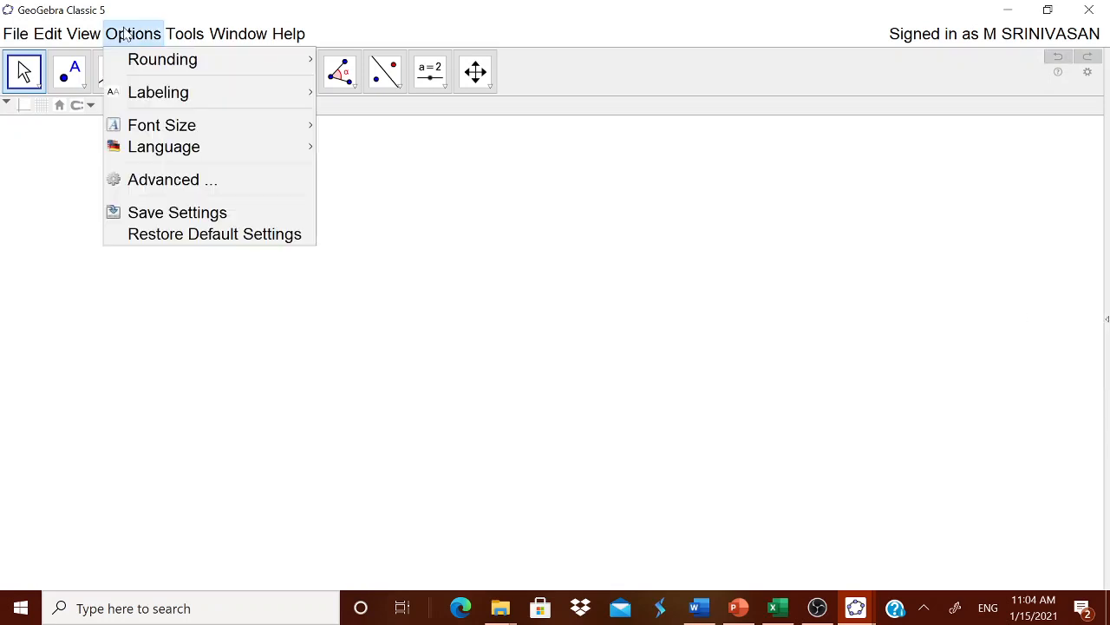
{"action": "mouse_move", "coordinate": [153, 61]}
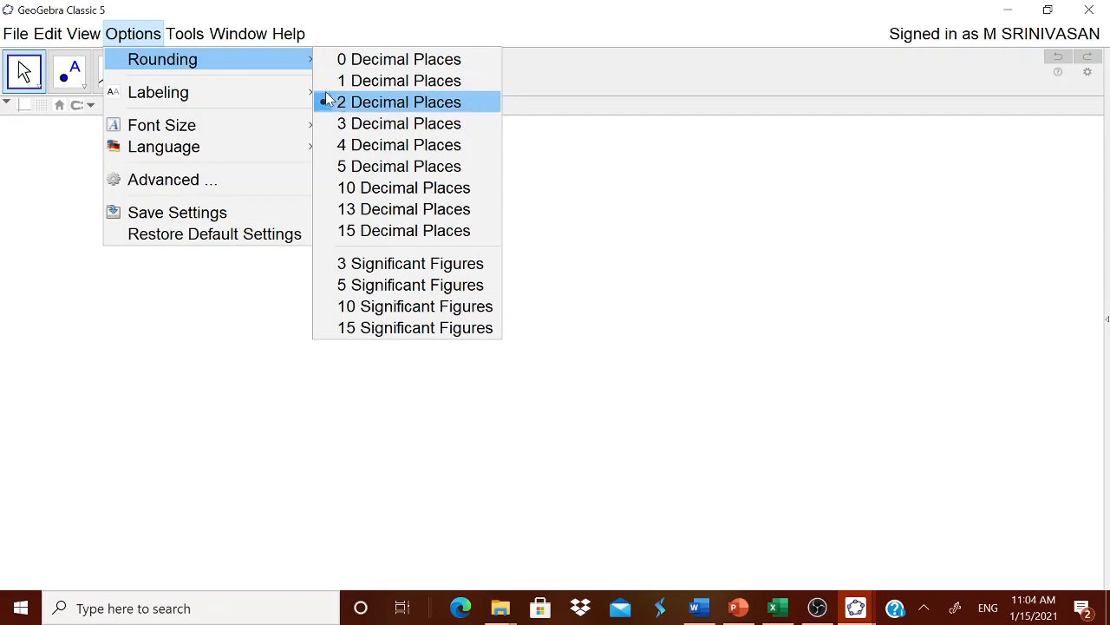
{"action": "mouse_move", "coordinate": [308, 33]}
{"action": "left_click", "coordinate": [367, 25]}
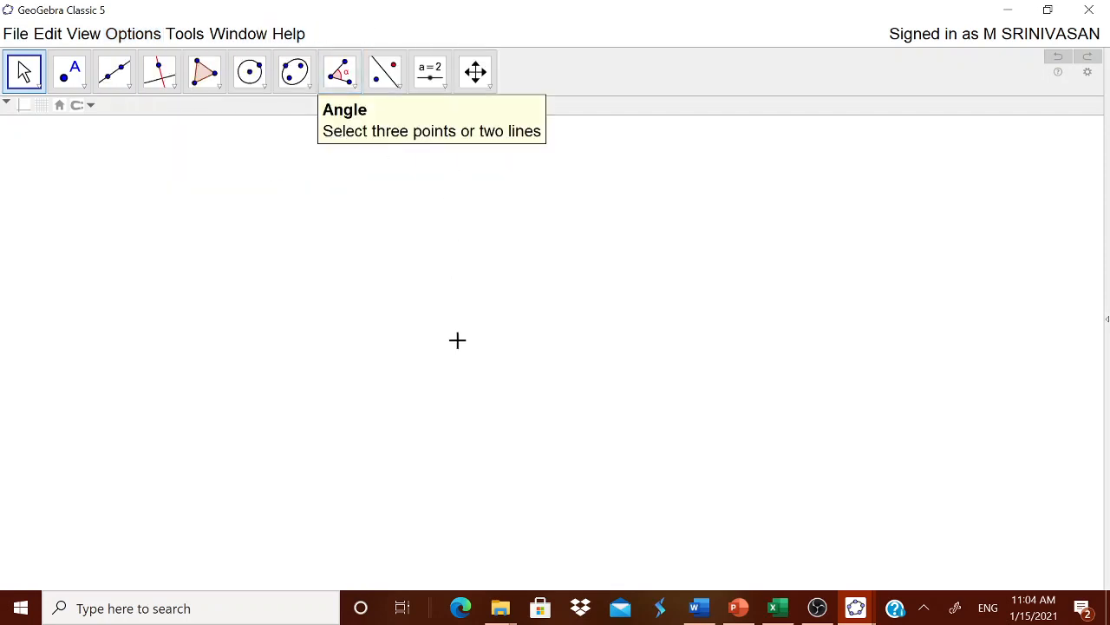
{"action": "left_click", "coordinate": [51, 34]}
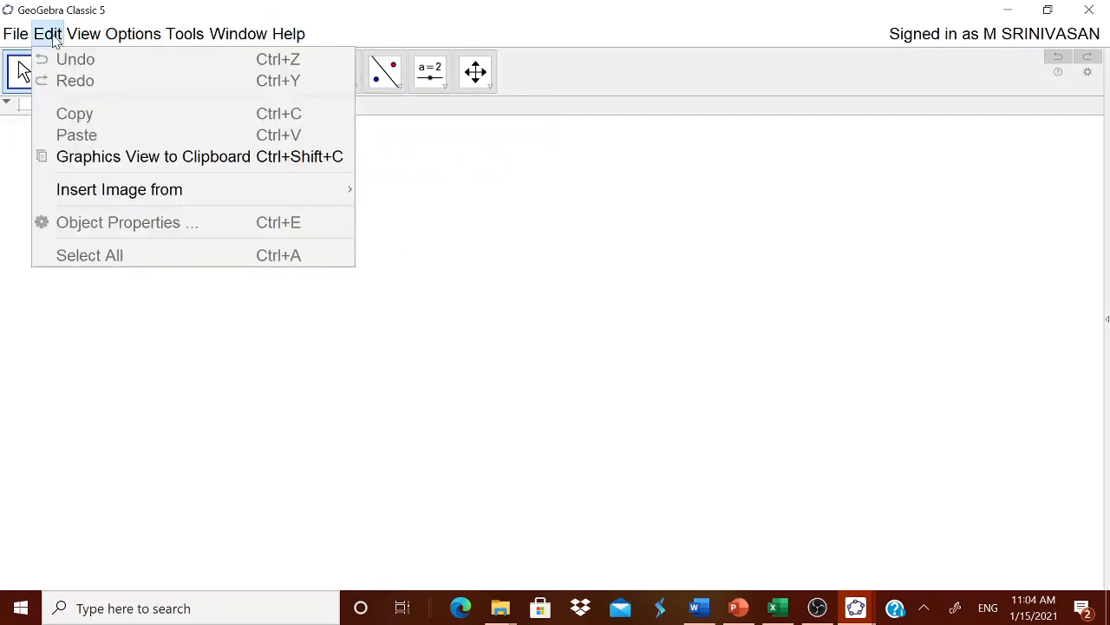
{"action": "mouse_move", "coordinate": [83, 34]}
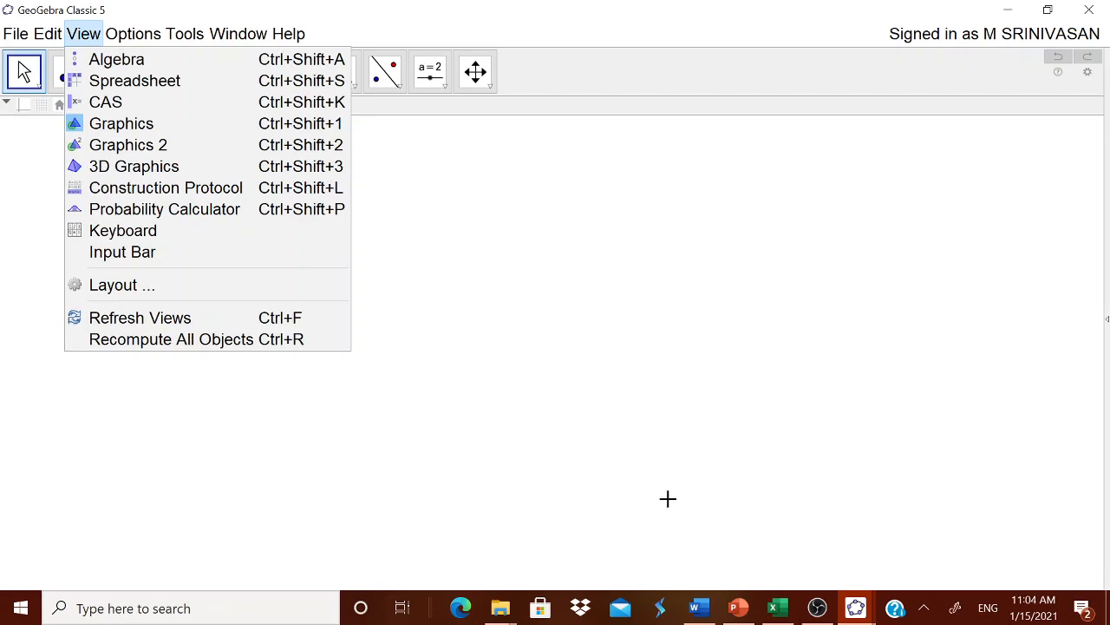
Insert the title text "PIE CHART (OR) CIRCULAR GRAPH" and move it near the upper edge of the graphics view
{"action": "left_click", "coordinate": [438, 85]}
{"action": "left_click", "coordinate": [464, 154]}
{"action": "left_click", "coordinate": [548, 194]}
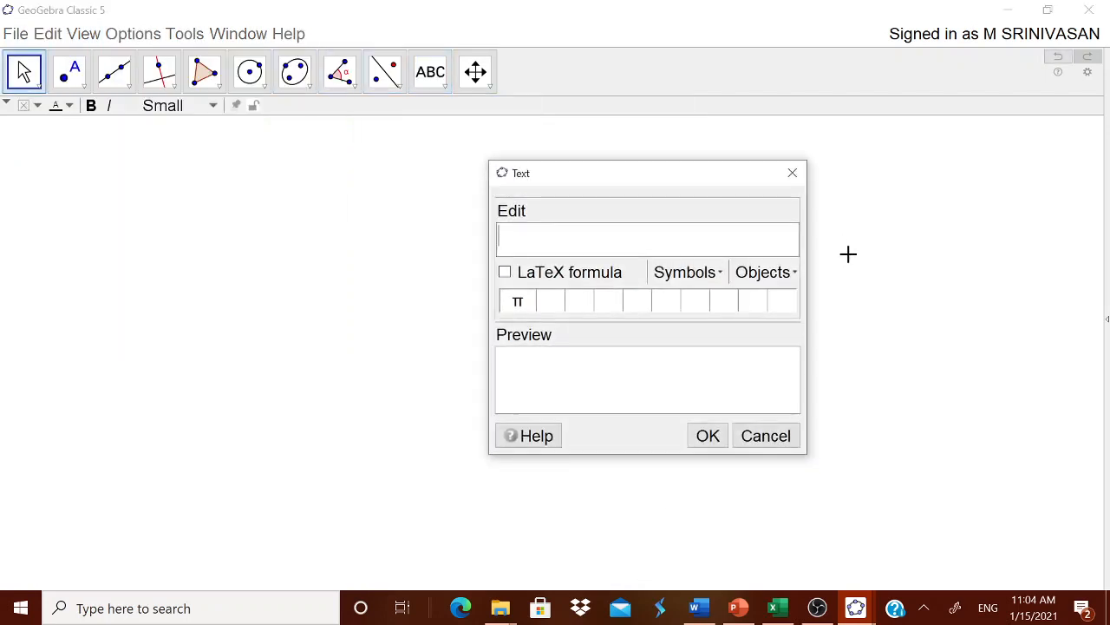
{"action": "type", "text": "PIE CHART "}
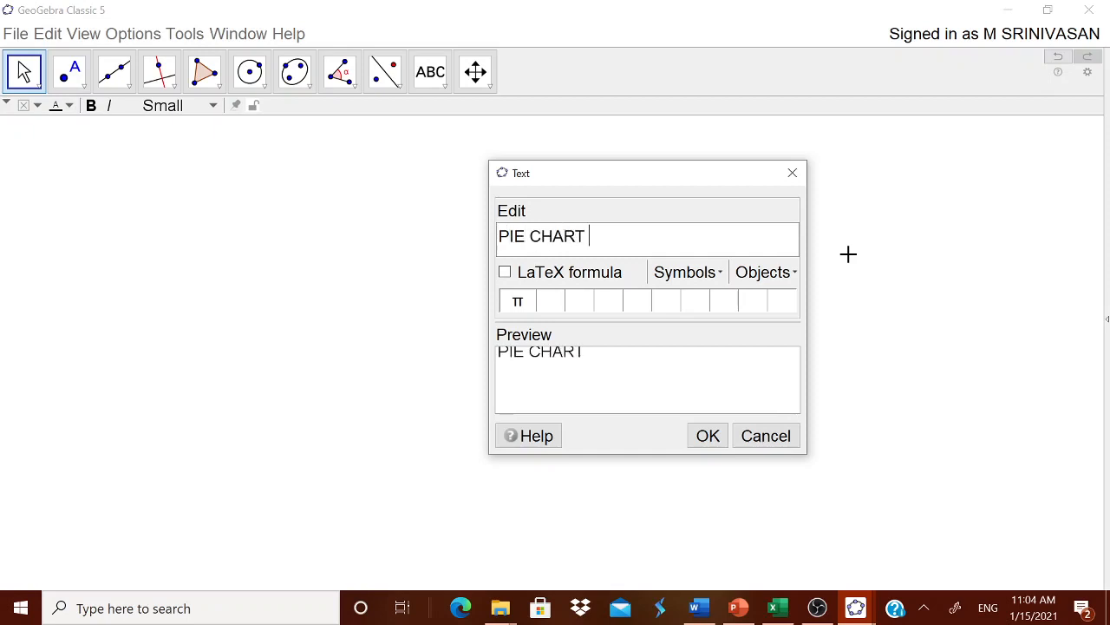
{"action": "type", "text": "(OR) CIRCULAR GRAPH"}
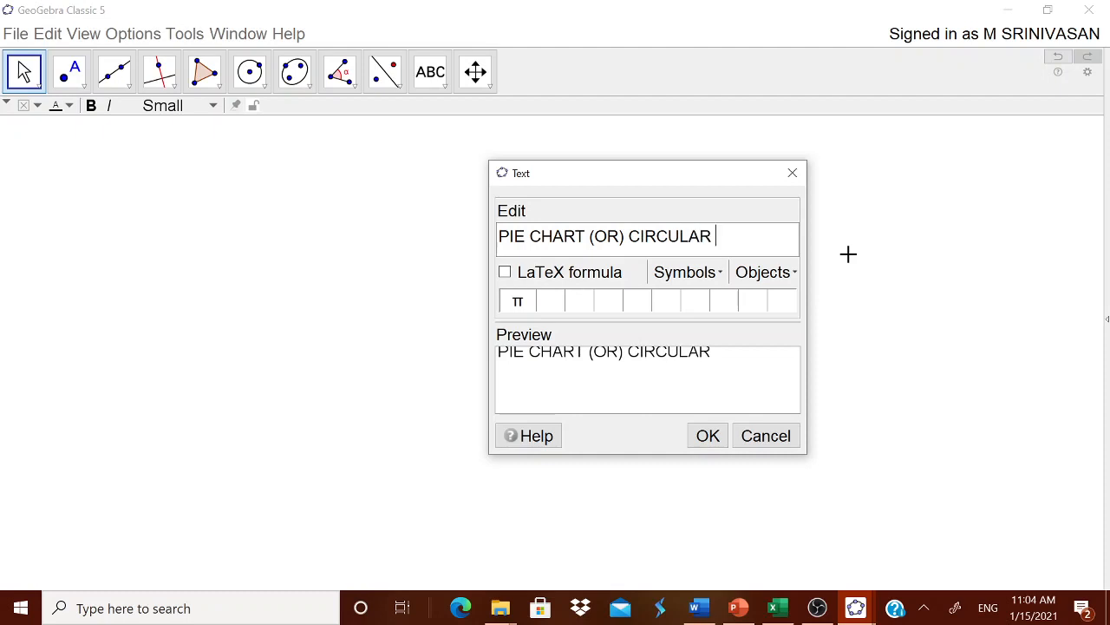
{"action": "left_click", "coordinate": [710, 438]}
{"action": "left_click_drag", "start_coordinate": [695, 184], "coordinate": [687, 148]}
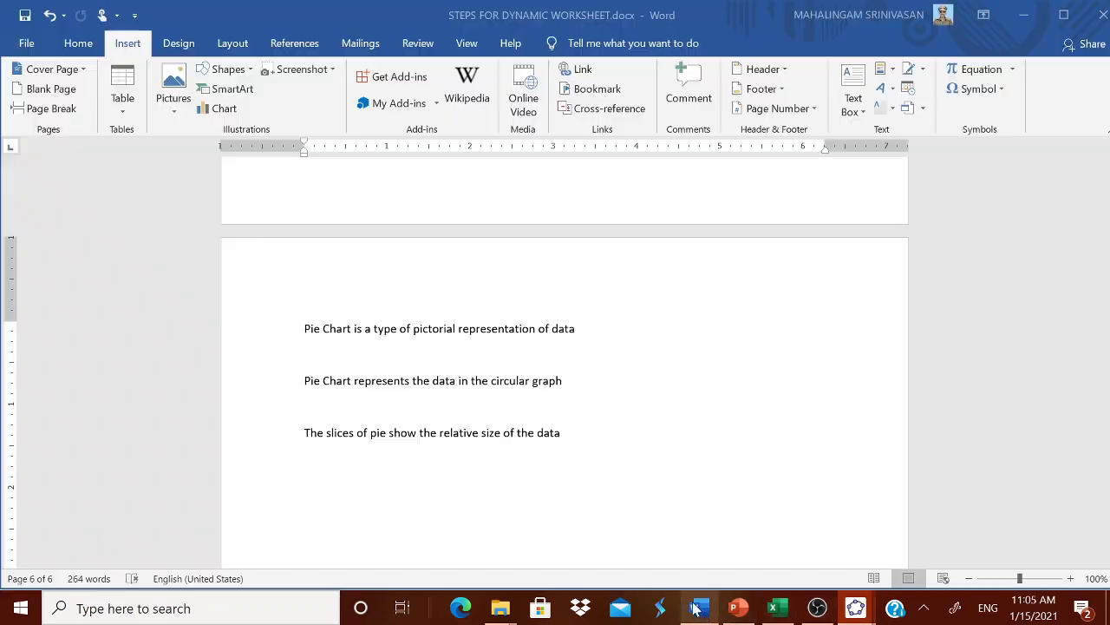
Copy "Pie Chart is a type of pictorial representation of data" from the Word document, insert it as text in GeoGebra and place it below the title
{"action": "left_click", "coordinate": [695, 609]}
{"action": "left_click_drag", "start_coordinate": [303, 329], "coordinate": [606, 339]}
{"action": "key", "text": "ctrl+c"}
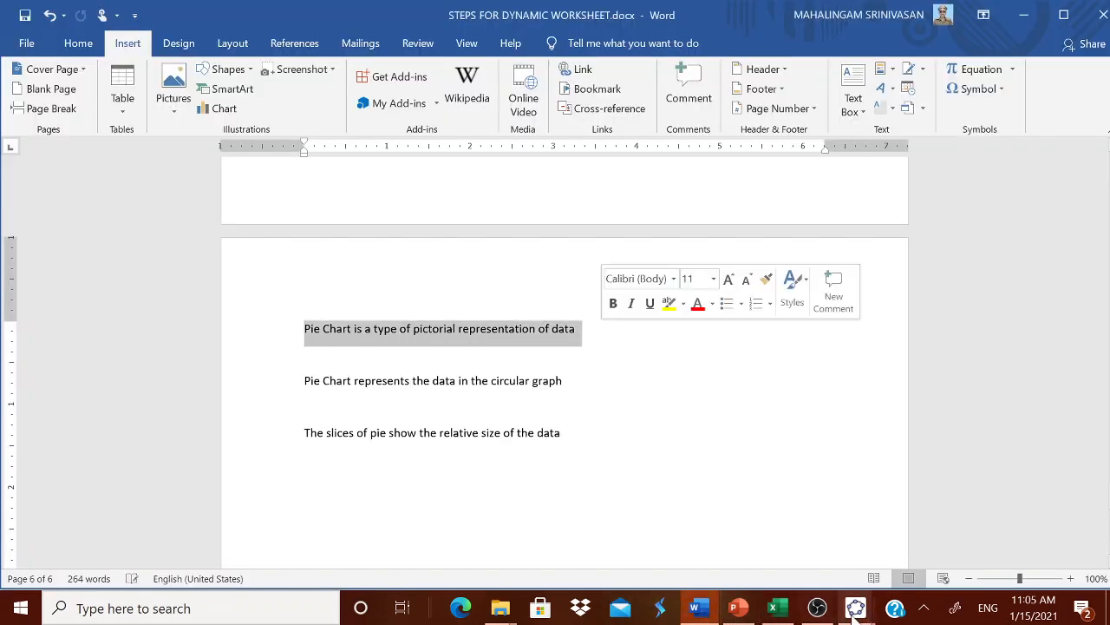
{"action": "mouse_move", "coordinate": [855, 603]}
{"action": "left_click", "coordinate": [873, 568]}
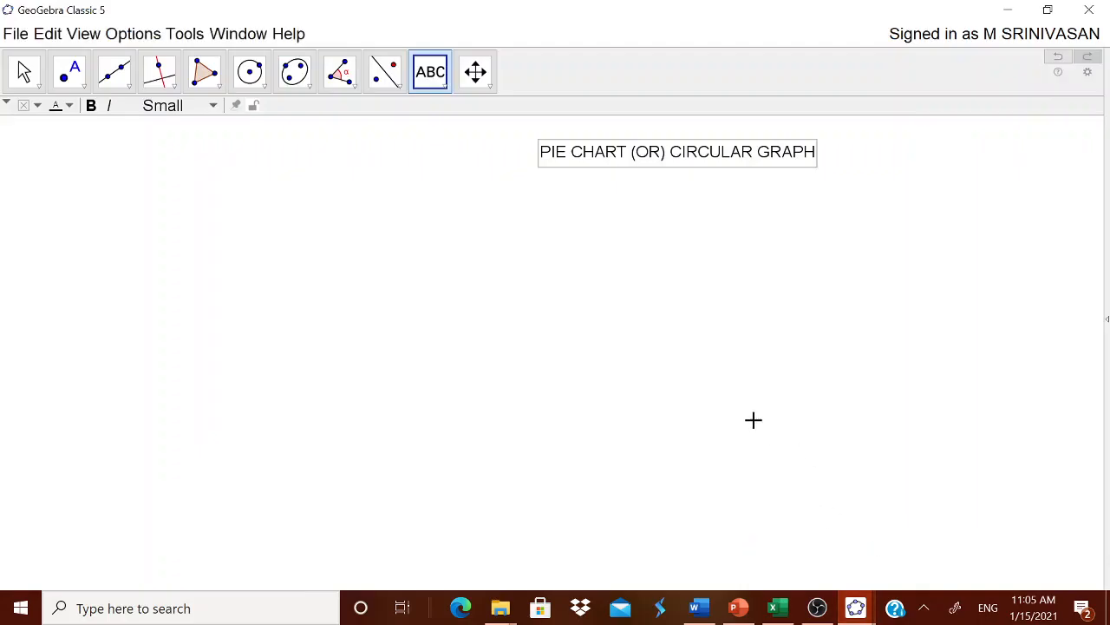
{"action": "left_click", "coordinate": [666, 337]}
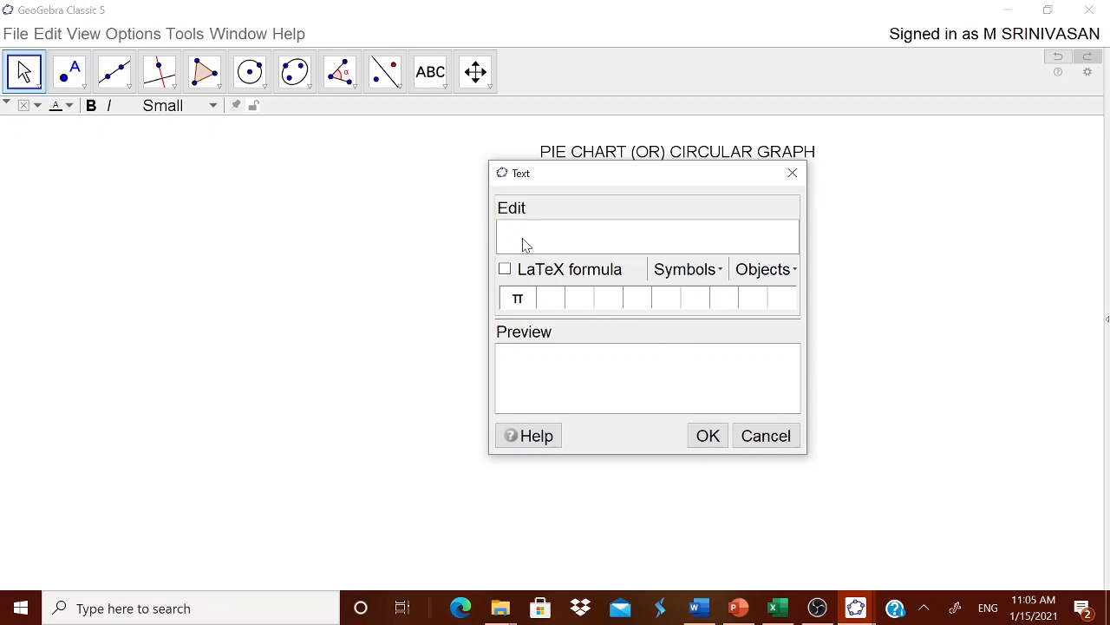
{"action": "key", "text": "ctrl+v"}
{"action": "left_click", "coordinate": [719, 438]}
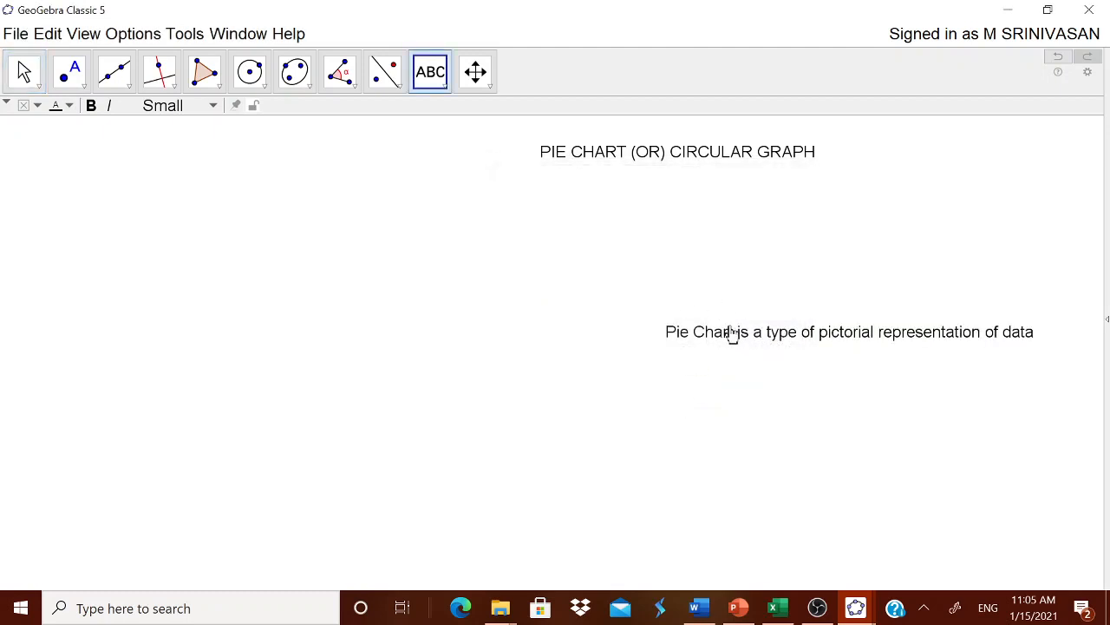
{"action": "left_click_drag", "start_coordinate": [733, 334], "coordinate": [569, 189]}
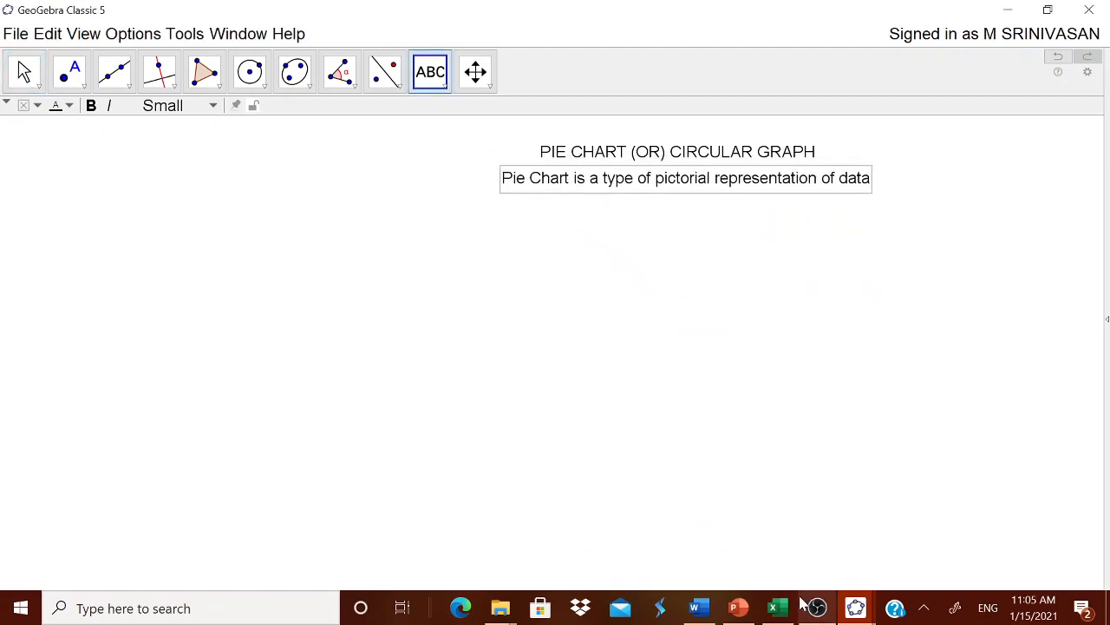
Copy "Pie Chart represents the data in the circular graph" from Word, insert it as text in GeoGebra and place it below the first sentence
{"action": "left_click", "coordinate": [705, 610]}
{"action": "left_click_drag", "start_coordinate": [303, 382], "coordinate": [570, 382]}
{"action": "key", "text": "ctrl+c"}
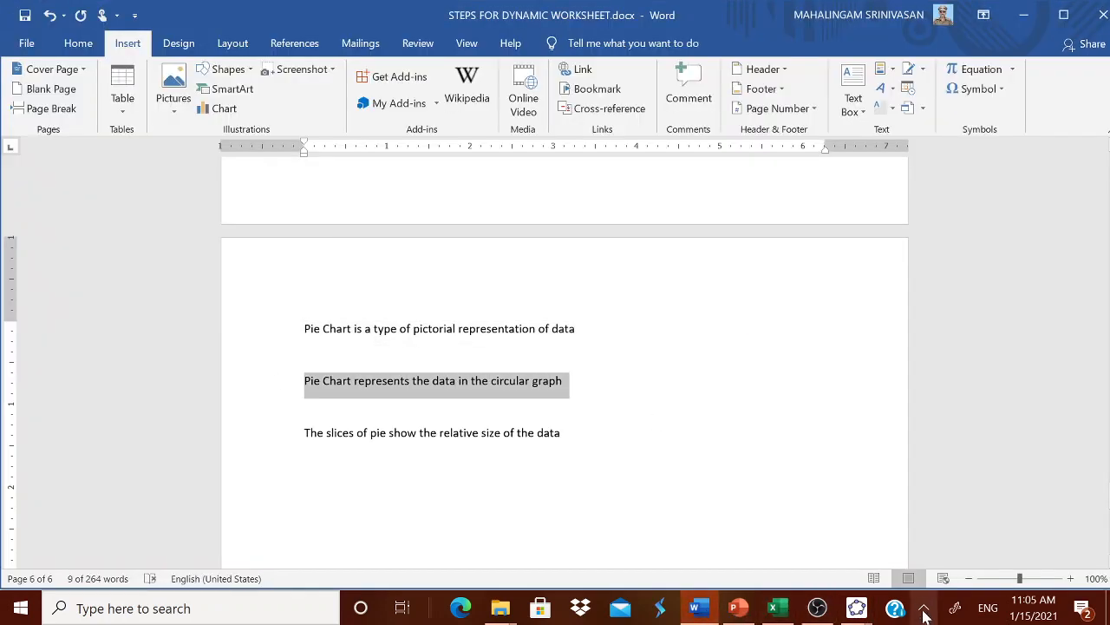
{"action": "left_click", "coordinate": [856, 608]}
{"action": "left_click", "coordinate": [935, 550]}
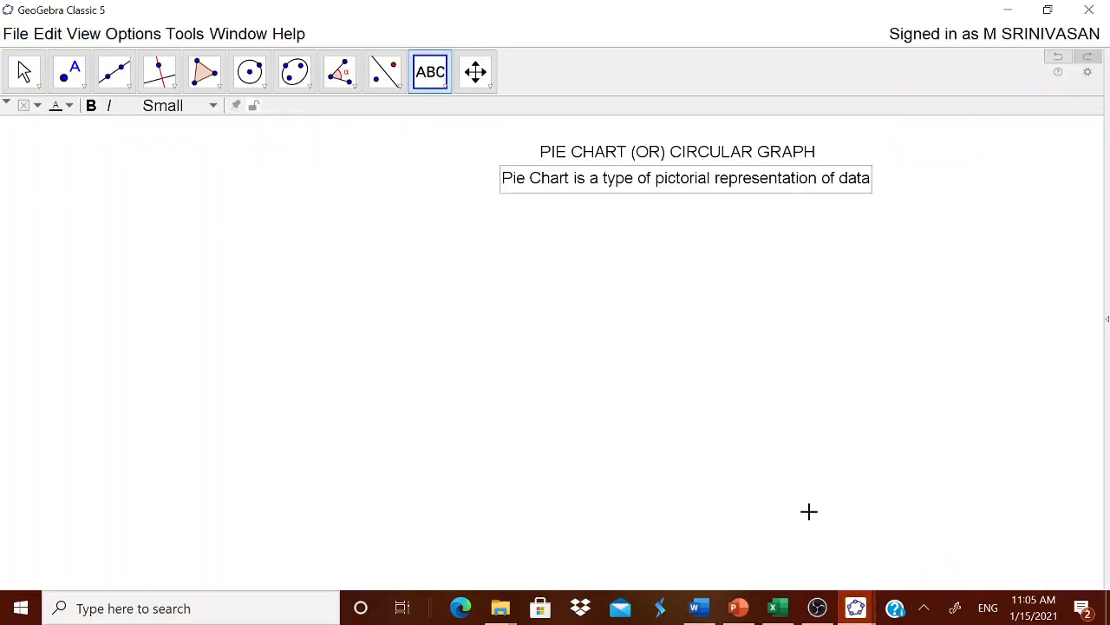
{"action": "left_click", "coordinate": [775, 448]}
{"action": "key", "text": "ctrl+v"}
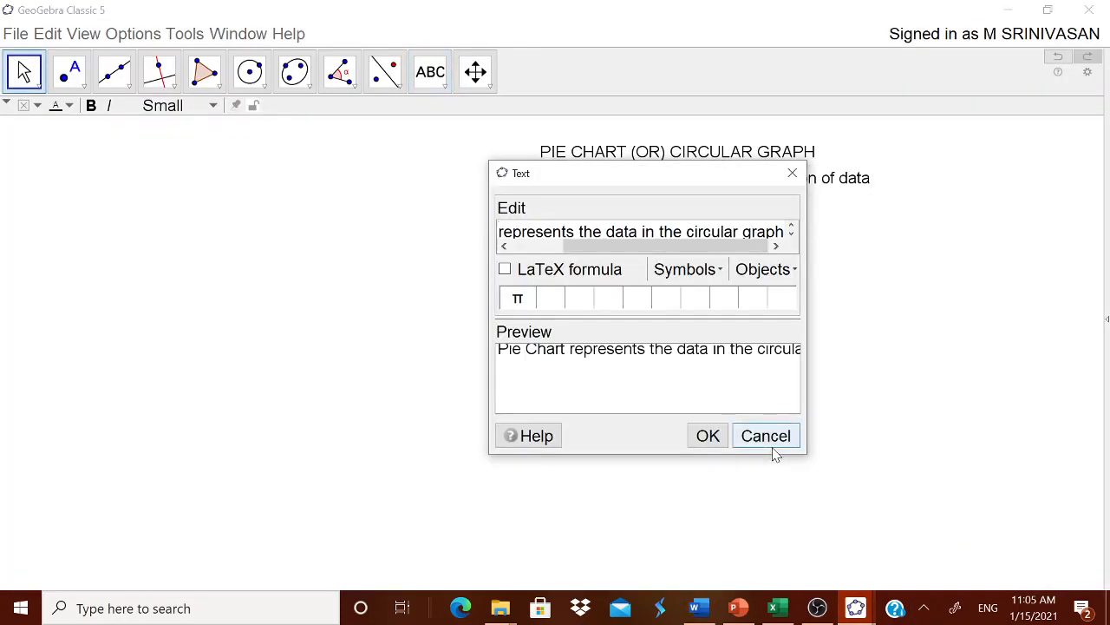
{"action": "left_click", "coordinate": [705, 441]}
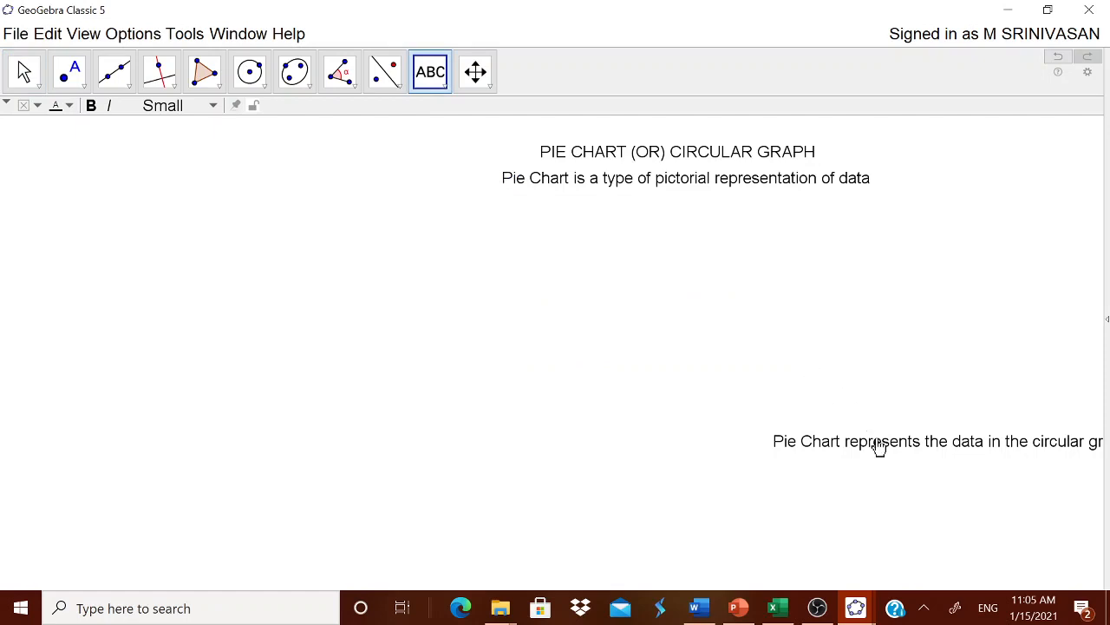
{"action": "left_click_drag", "start_coordinate": [876, 449], "coordinate": [609, 217]}
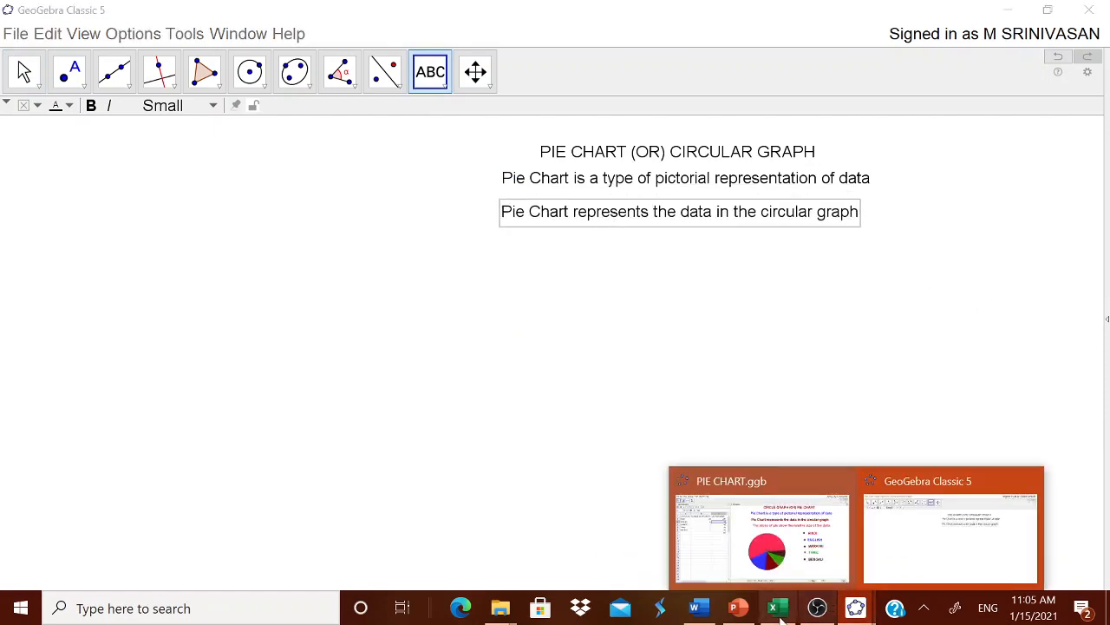
Copy "The slices of pie show the relative size of the data" from Word and add it in GeoGebra as text below the second sentence
{"action": "left_click", "coordinate": [694, 607]}
{"action": "left_click_drag", "start_coordinate": [304, 432], "coordinate": [566, 434]}
{"action": "key", "text": "ctrl+c"}
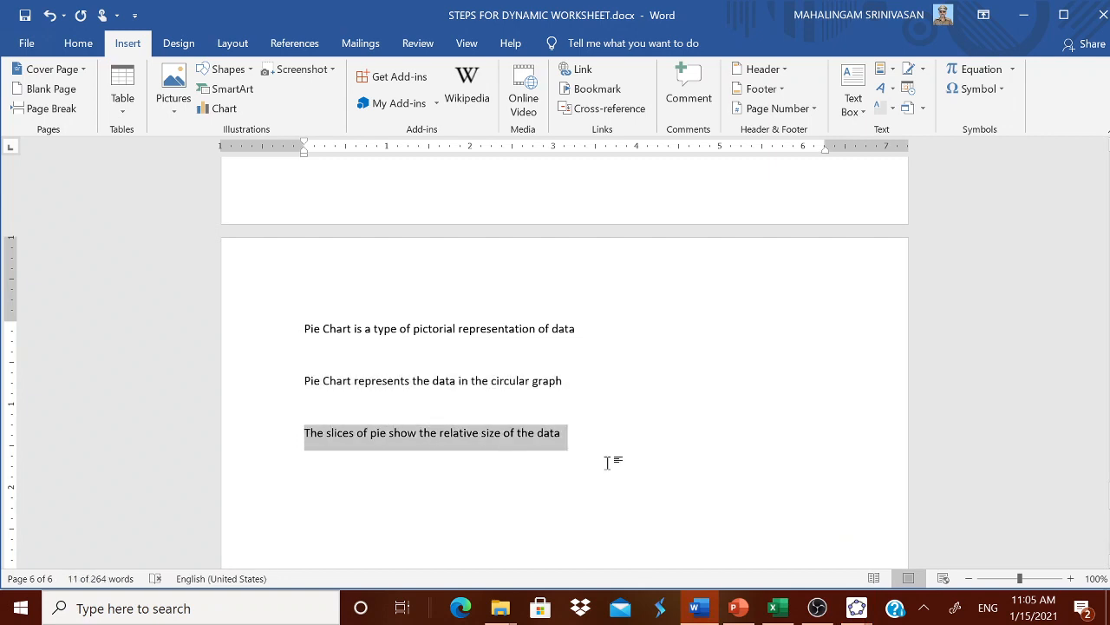
{"action": "left_click", "coordinate": [856, 607]}
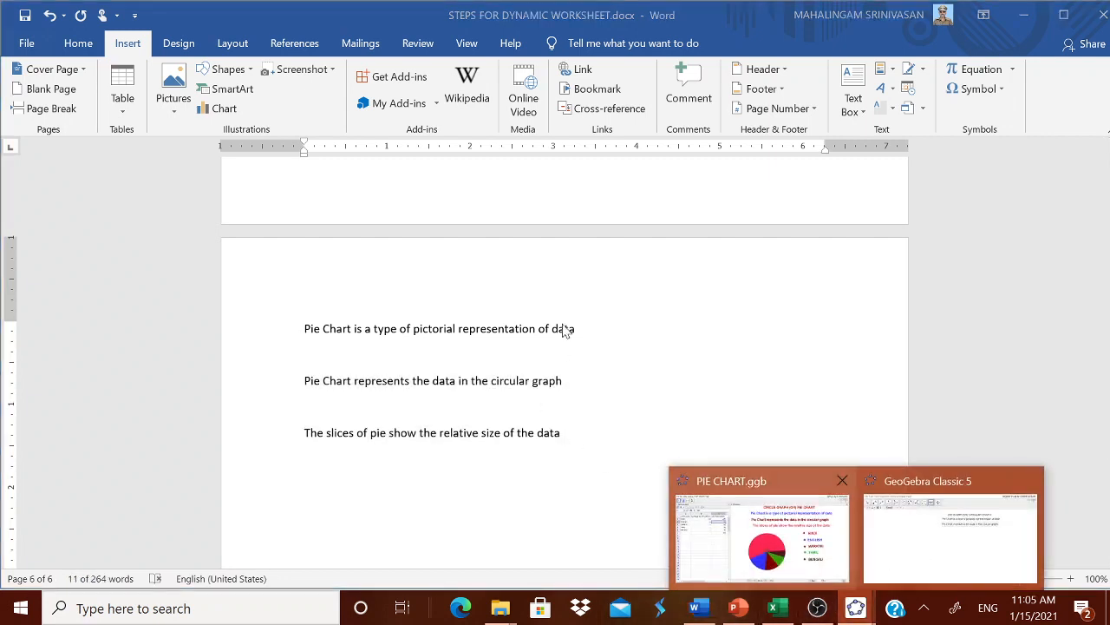
{"action": "left_click", "coordinate": [929, 542]}
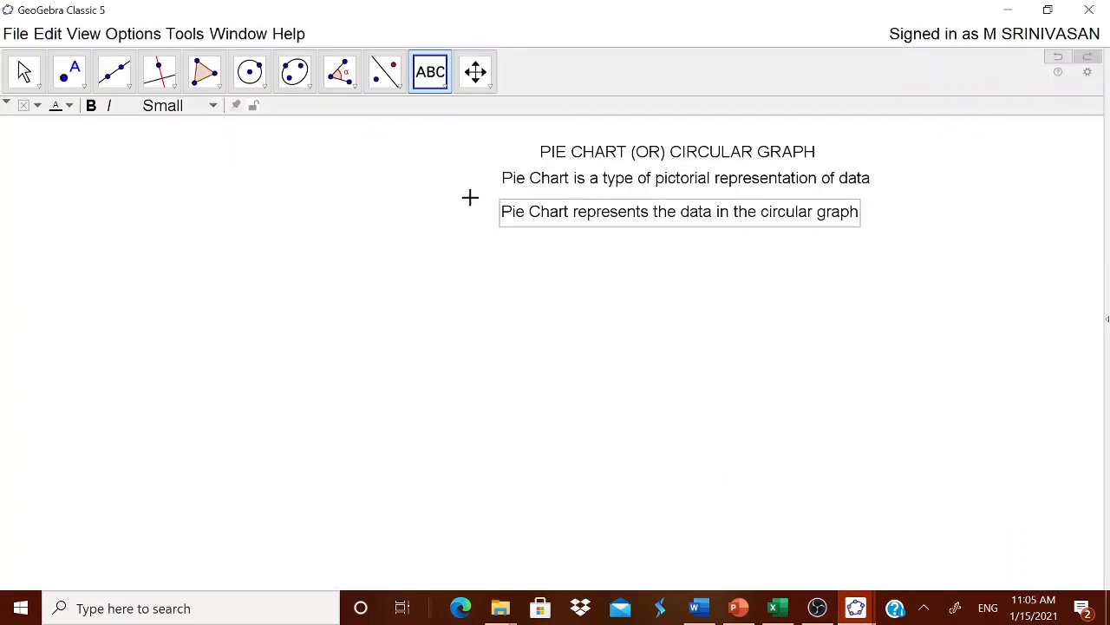
{"action": "left_click", "coordinate": [536, 387]}
{"action": "key", "text": "ctrl+v"}
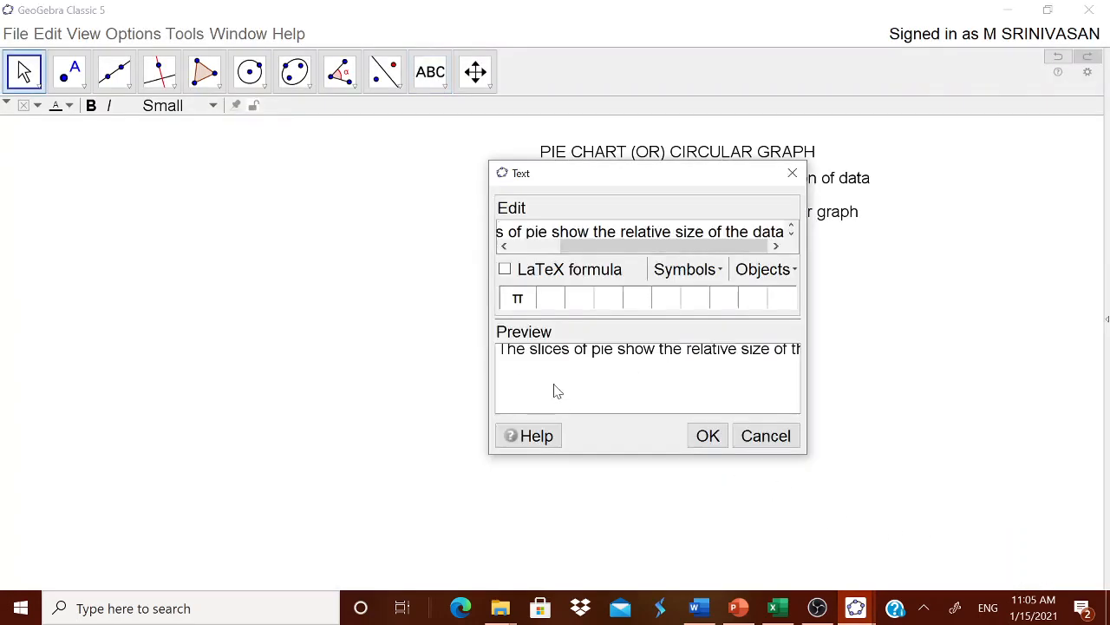
{"action": "left_click", "coordinate": [711, 437]}
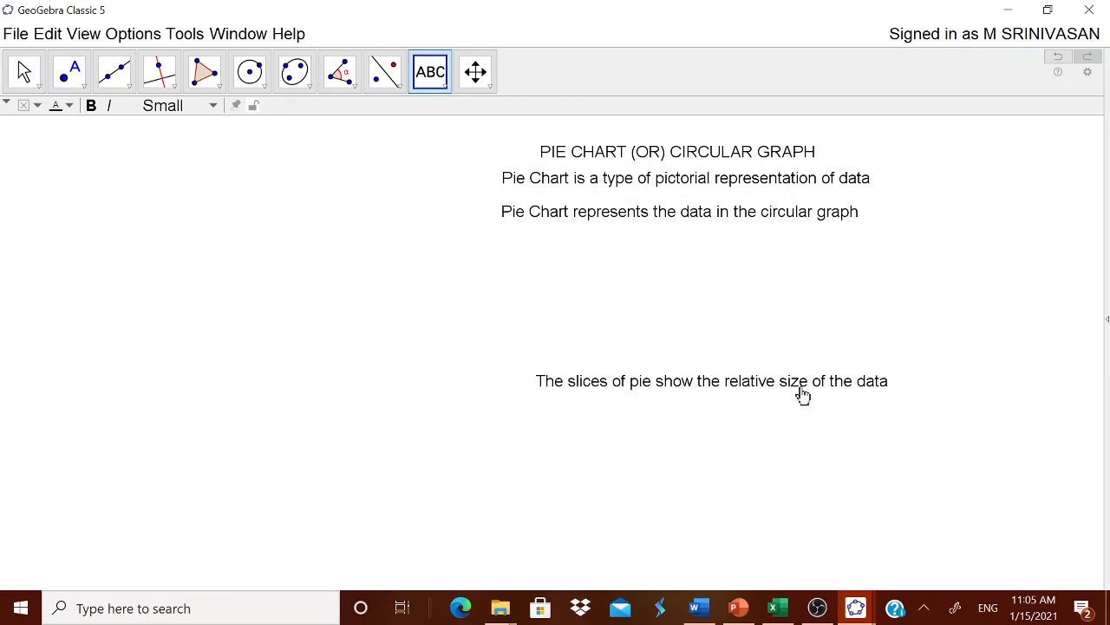
{"action": "left_click_drag", "start_coordinate": [803, 395], "coordinate": [771, 266]}
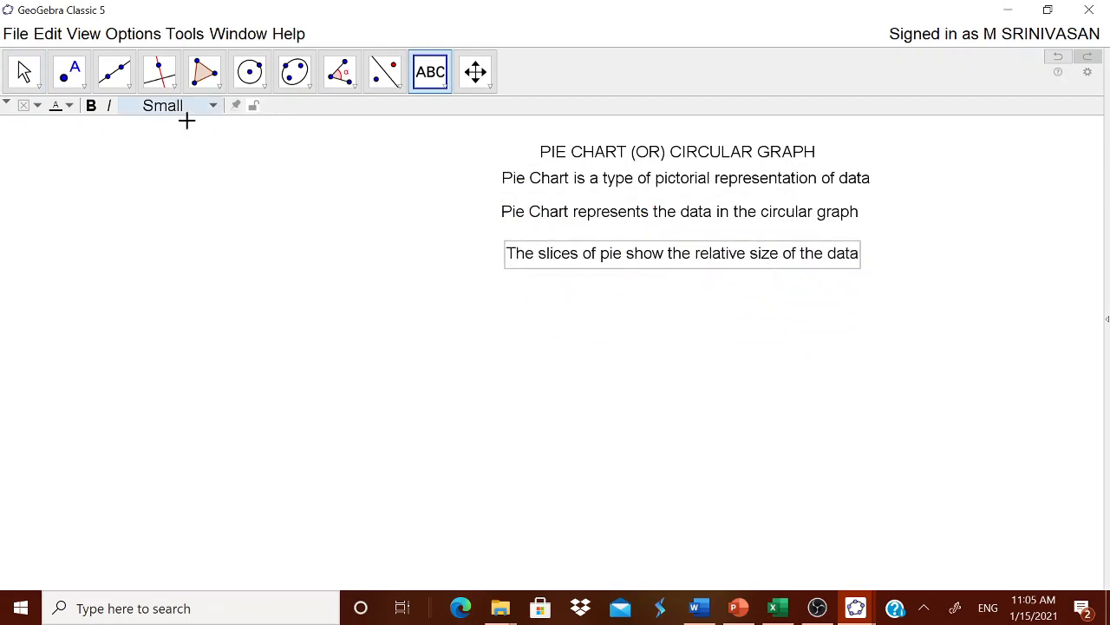
Show the Spreadsheet view beside the Graphics view and widen it to reveal columns A to D
{"action": "left_click", "coordinate": [47, 36]}
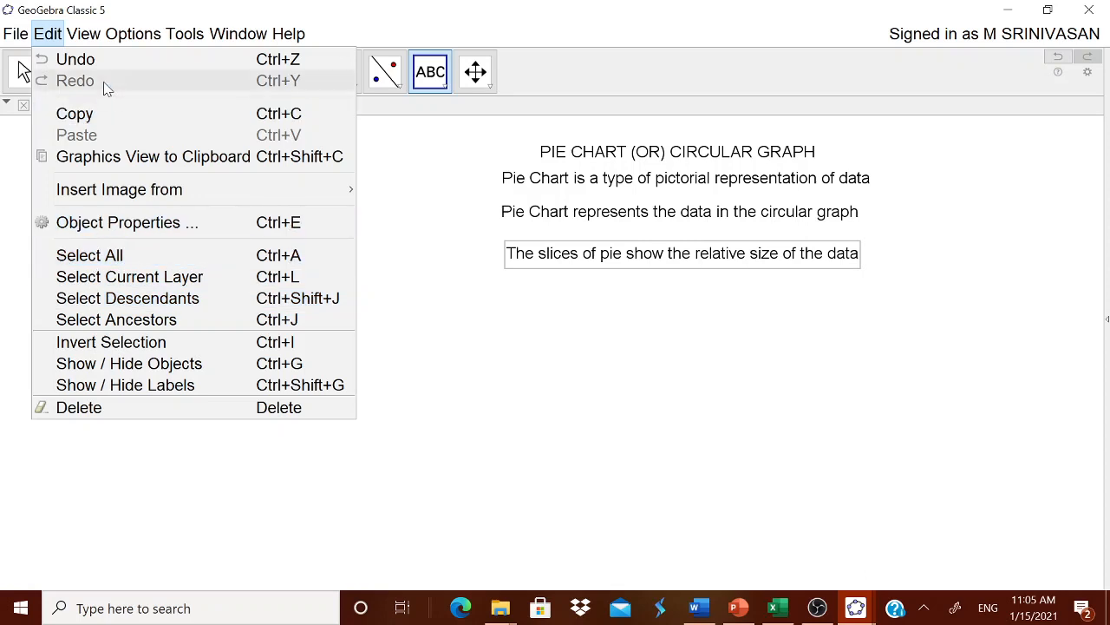
{"action": "mouse_move", "coordinate": [83, 34]}
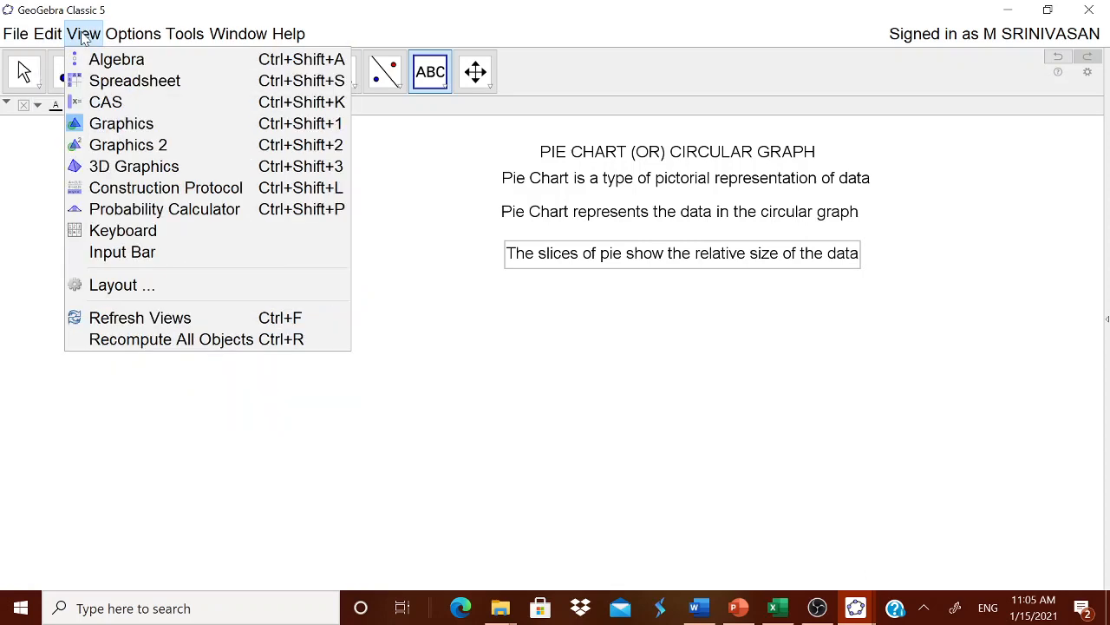
{"action": "left_click", "coordinate": [163, 83]}
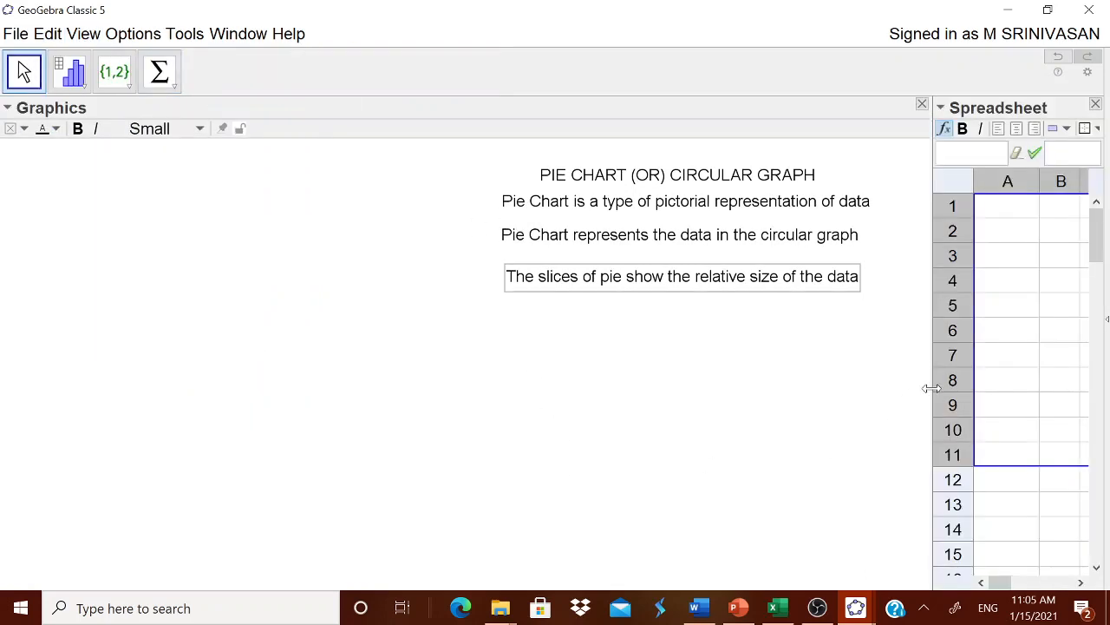
{"action": "left_click_drag", "start_coordinate": [931, 388], "coordinate": [840, 402]}
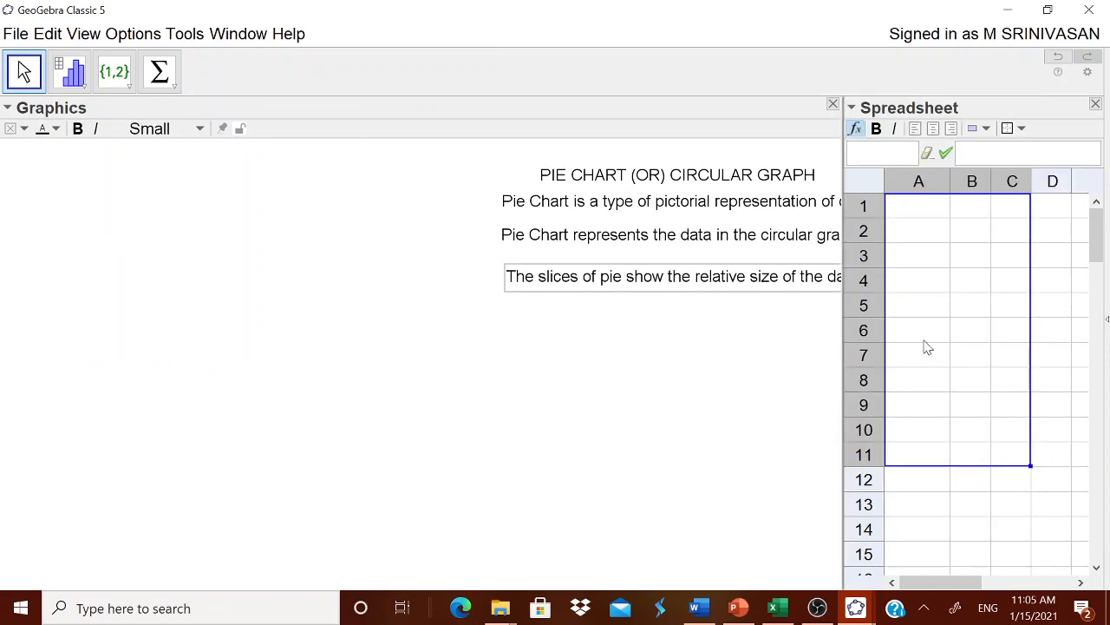
Move the title and the three pie chart sentences toward the left side of the Graphics view so each is fully visible
{"action": "left_click_drag", "start_coordinate": [694, 179], "coordinate": [327, 171]}
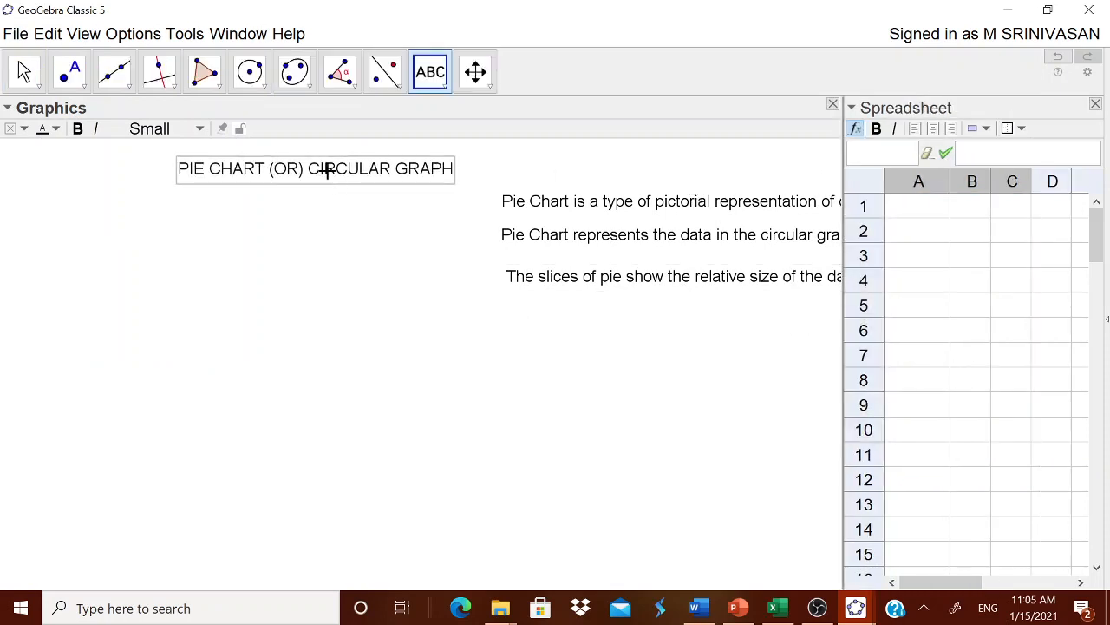
{"action": "left_click_drag", "start_coordinate": [624, 203], "coordinate": [210, 198]}
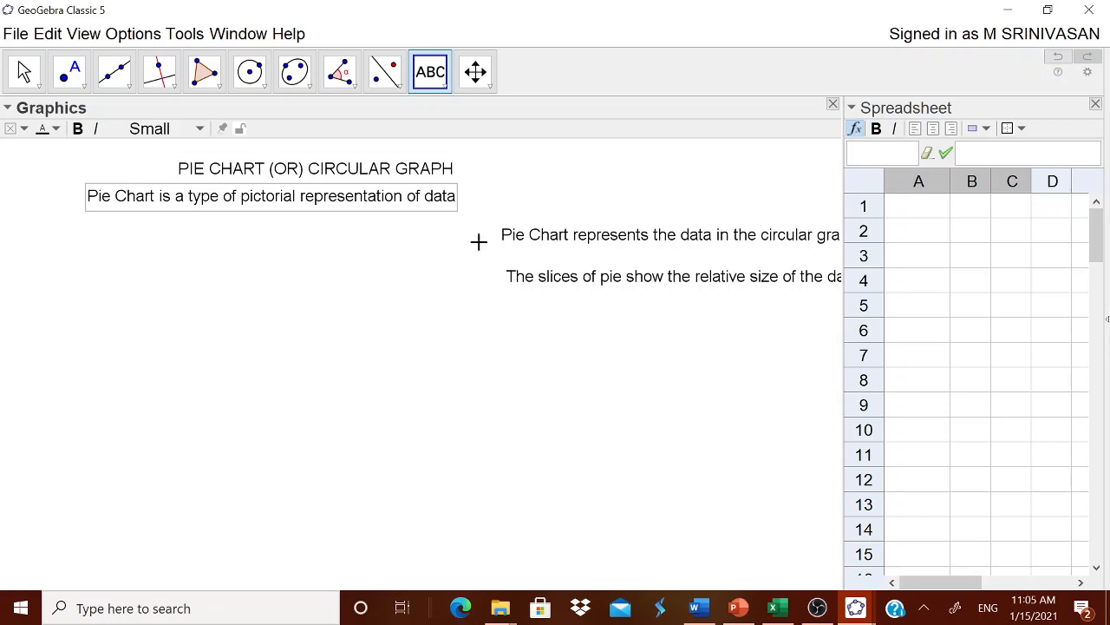
{"action": "left_click_drag", "start_coordinate": [529, 236], "coordinate": [172, 236]}
{"action": "left_click_drag", "start_coordinate": [605, 280], "coordinate": [266, 290]}
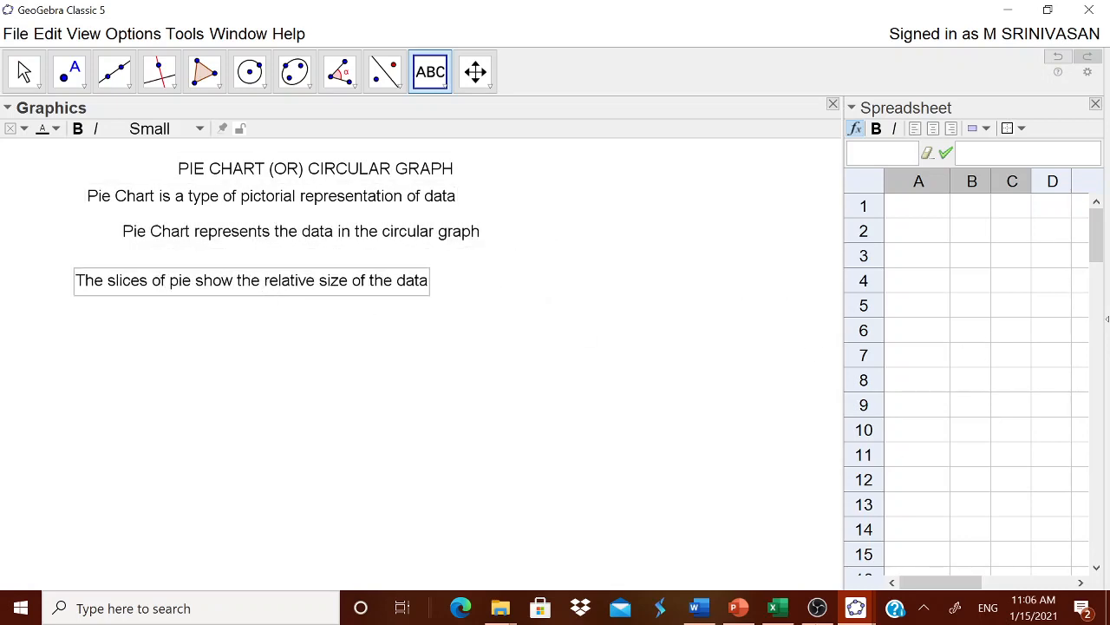
Copy the language and number-of-students table A1:B6 from the Excel worksheet and paste it into the GeoGebra spreadsheet starting at A1
{"action": "left_click", "coordinate": [695, 607]}
{"action": "left_click", "coordinate": [777, 607]}
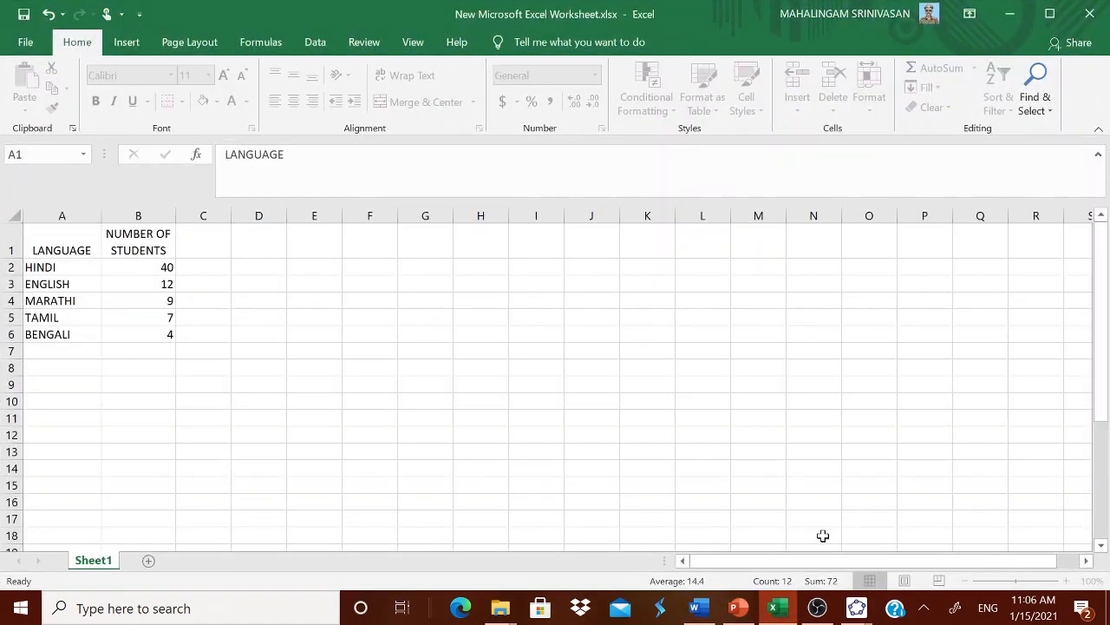
{"action": "left_click_drag", "start_coordinate": [64, 243], "coordinate": [161, 331]}
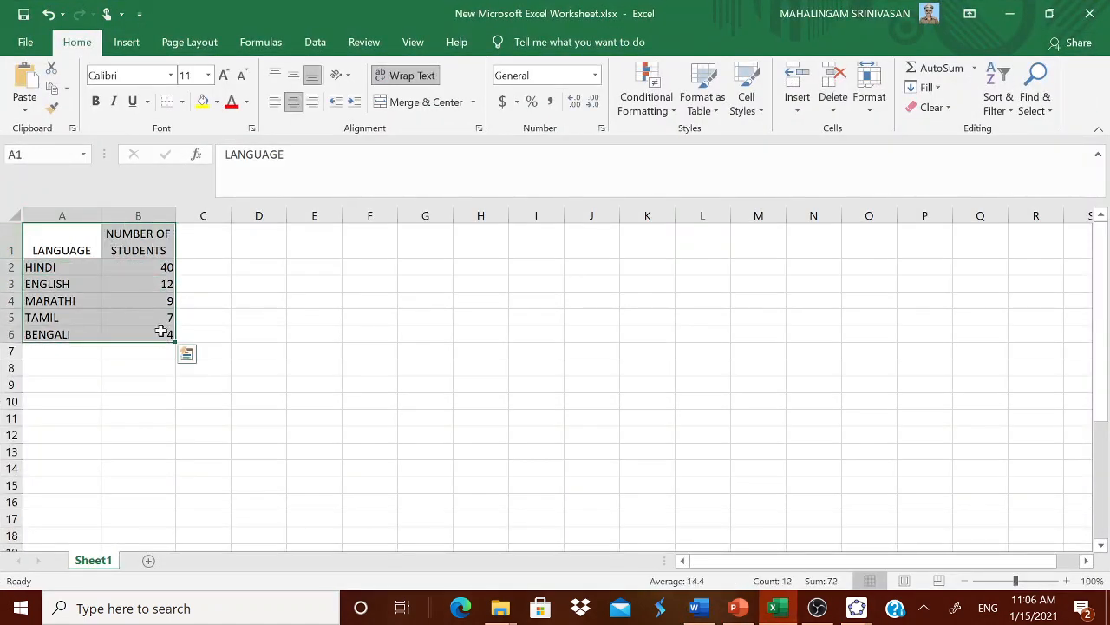
{"action": "key", "text": "ctrl+c"}
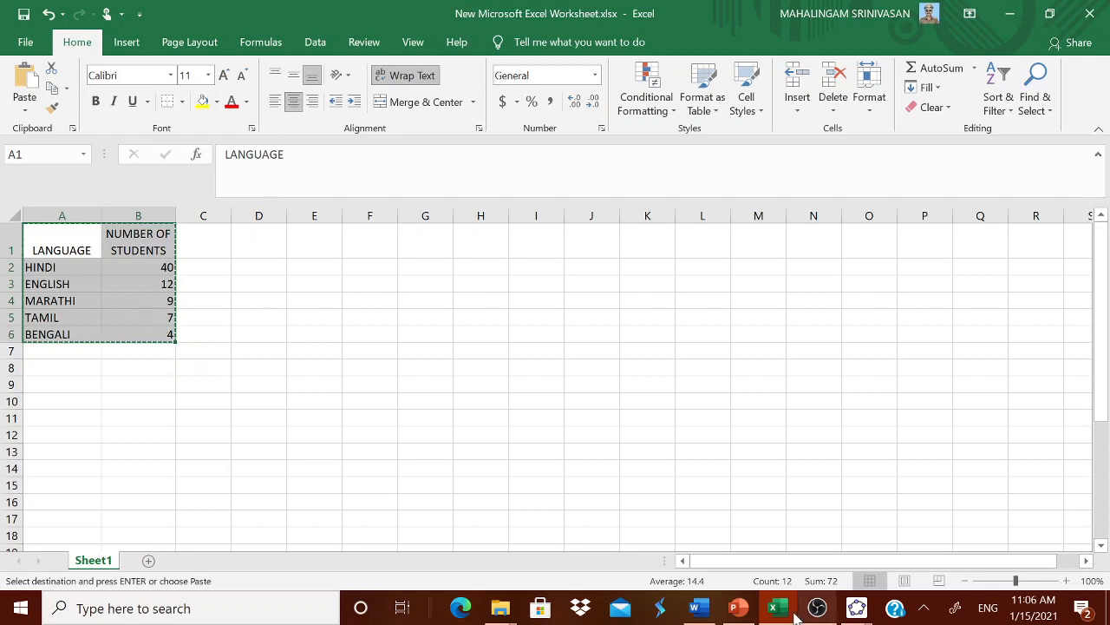
{"action": "mouse_move", "coordinate": [856, 608]}
{"action": "left_click", "coordinate": [905, 522]}
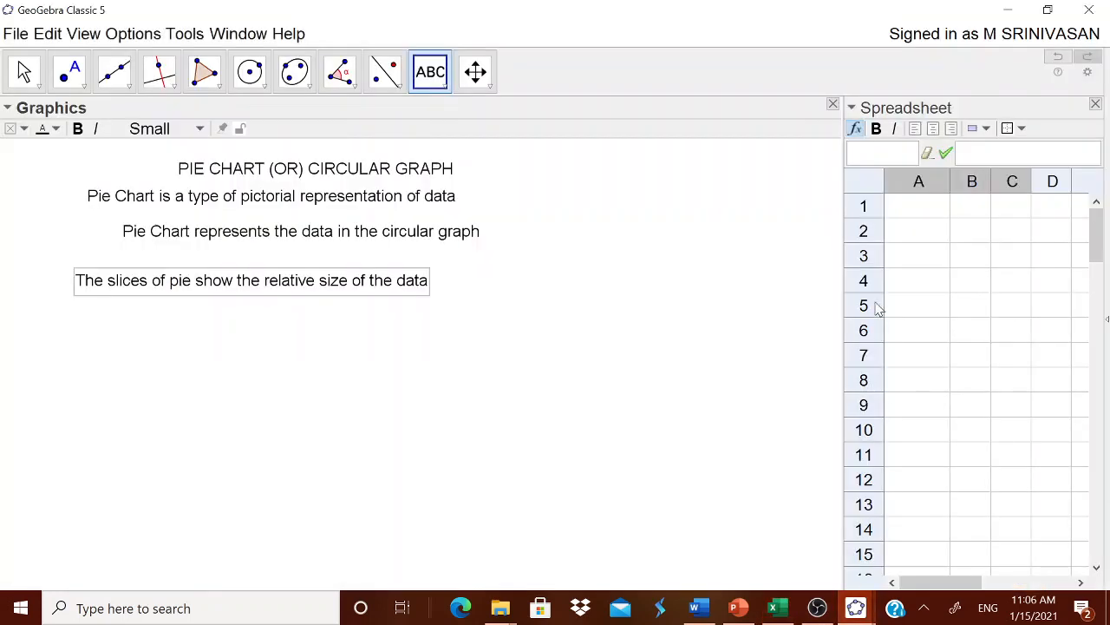
{"action": "left_click", "coordinate": [927, 203]}
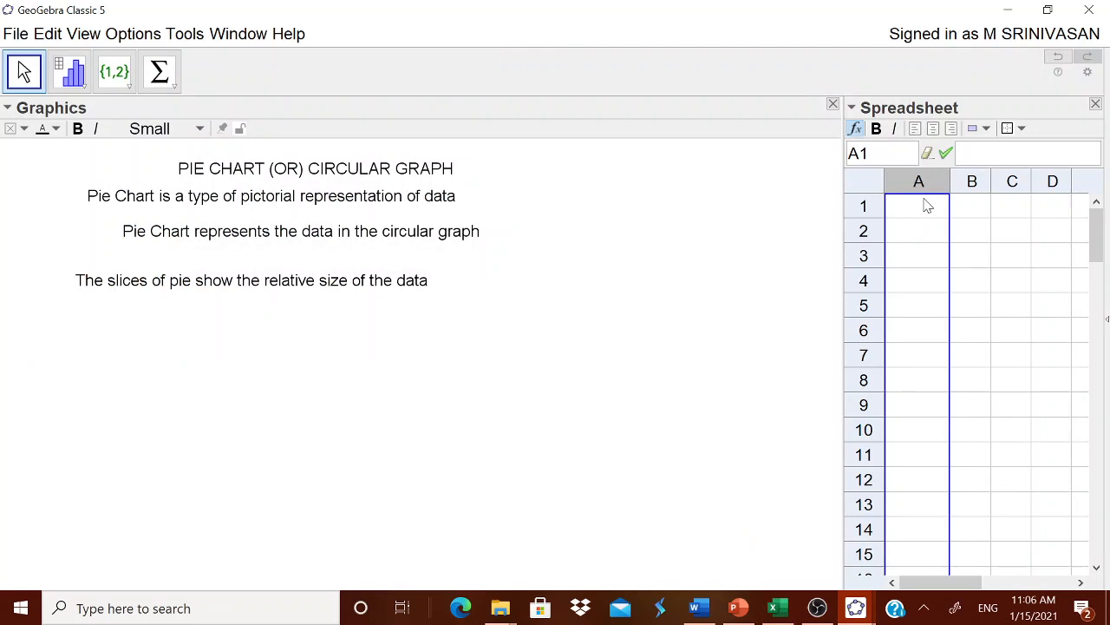
{"action": "left_click", "coordinate": [926, 205]}
{"action": "key", "text": "ctrl+v"}
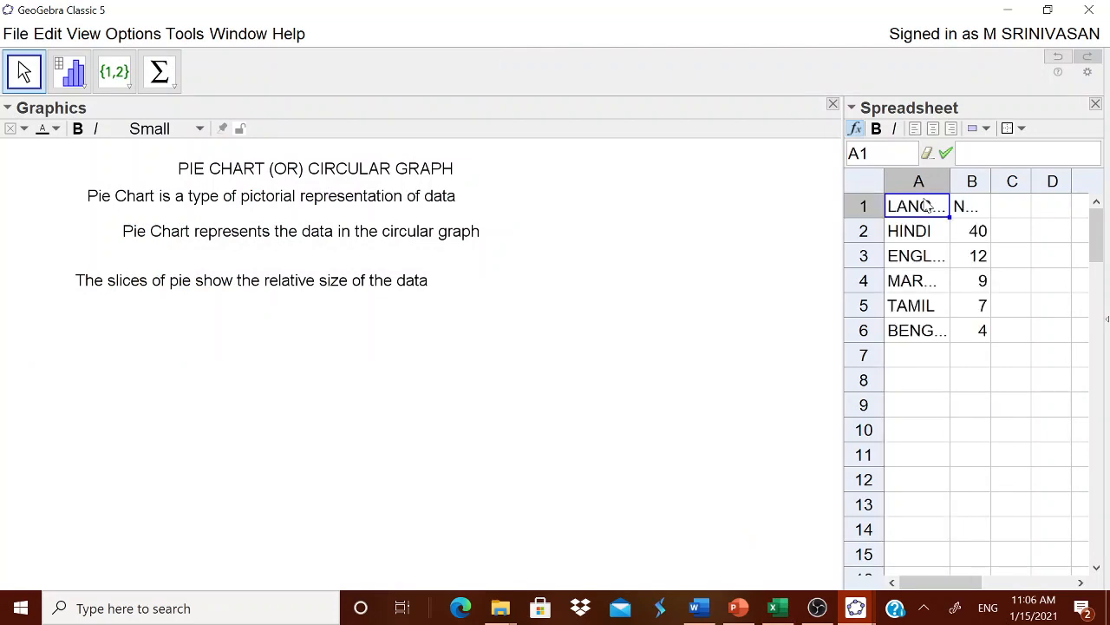
Enlarge the Spreadsheet view to show columns A to H and widen column B
{"action": "left_click_drag", "start_coordinate": [842, 327], "coordinate": [661, 325]}
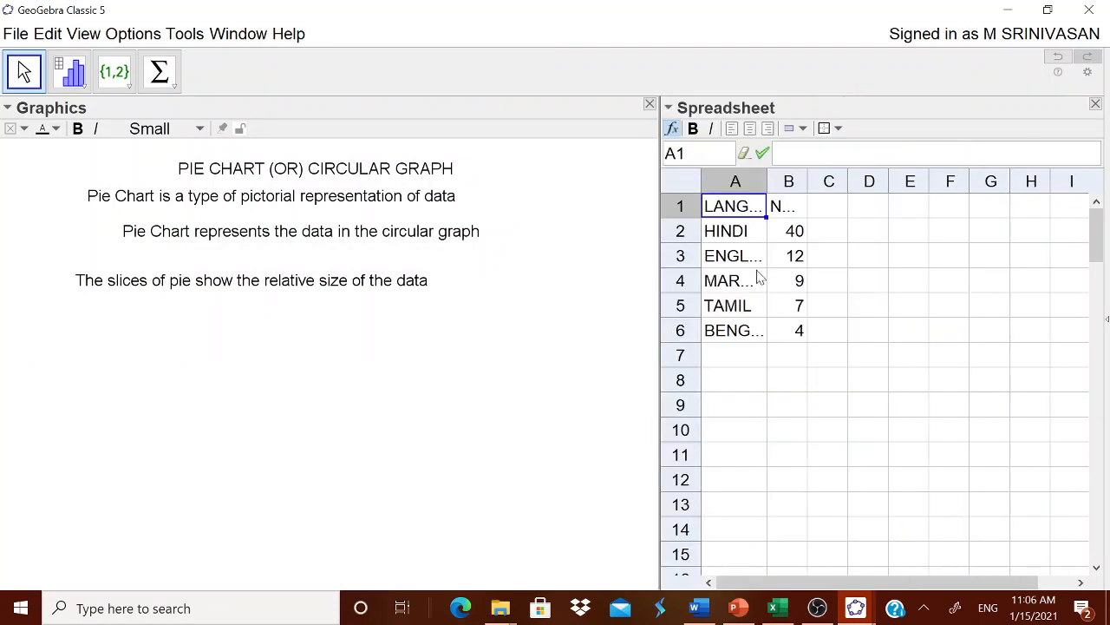
{"action": "left_click", "coordinate": [762, 184]}
{"action": "left_click_drag", "start_coordinate": [806, 172], "coordinate": [826, 174]}
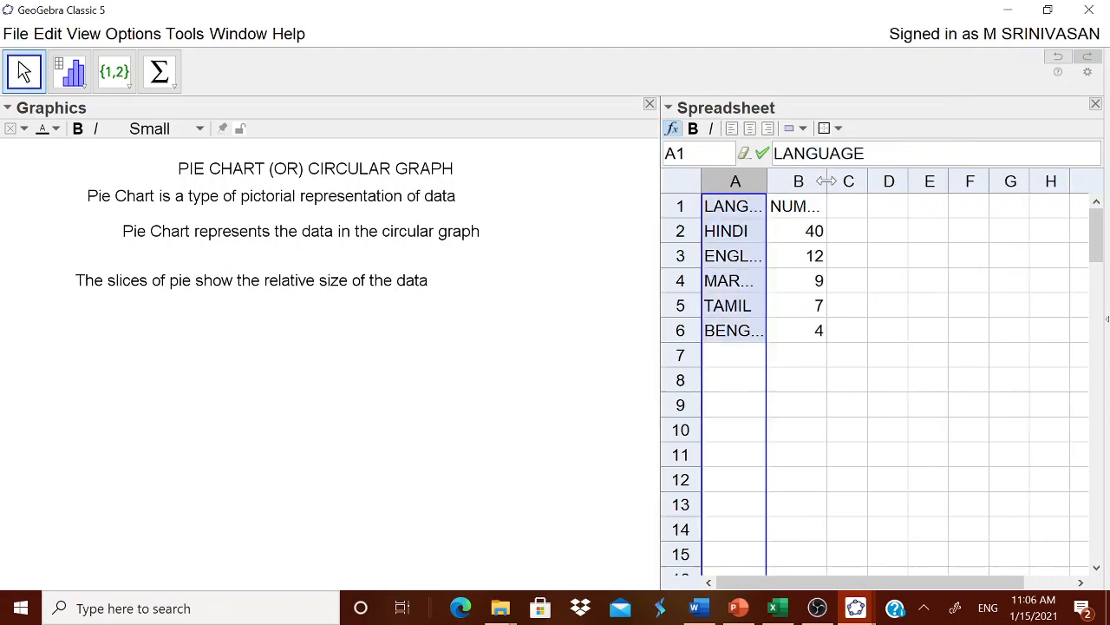
{"action": "left_click", "coordinate": [855, 234]}
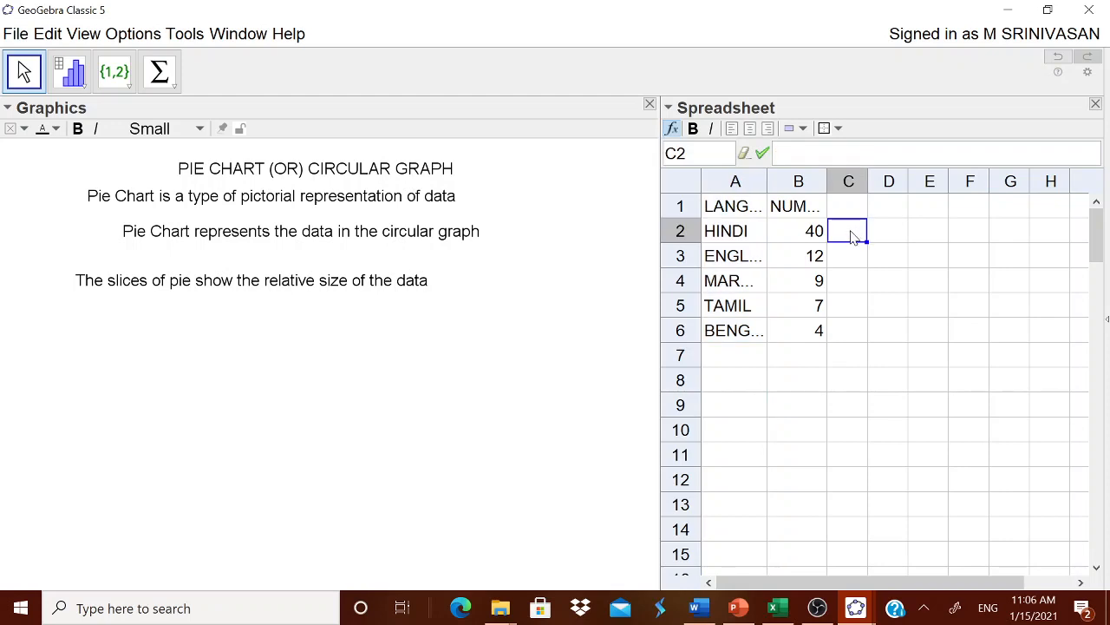
{"action": "left_click", "coordinate": [797, 362]}
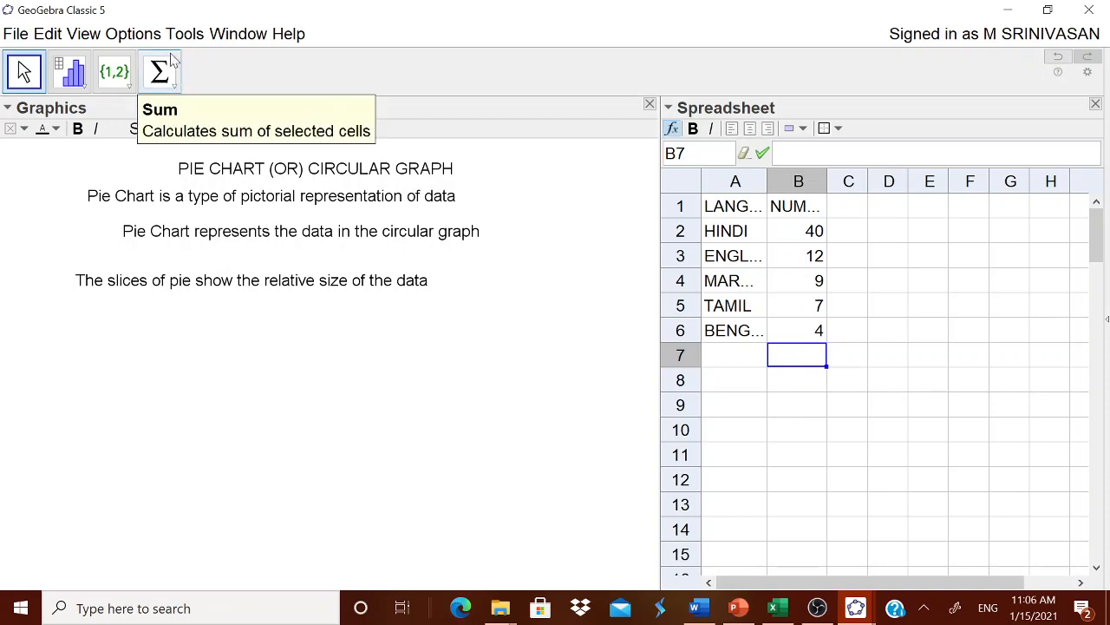
{"action": "left_click", "coordinate": [306, 474]}
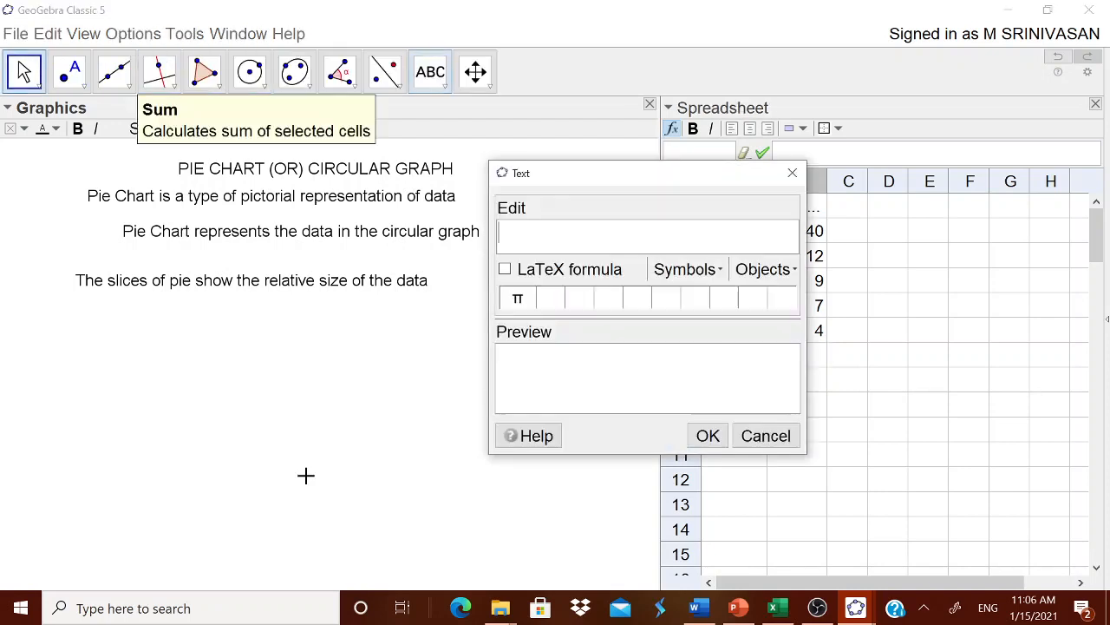
{"action": "left_click", "coordinate": [766, 436]}
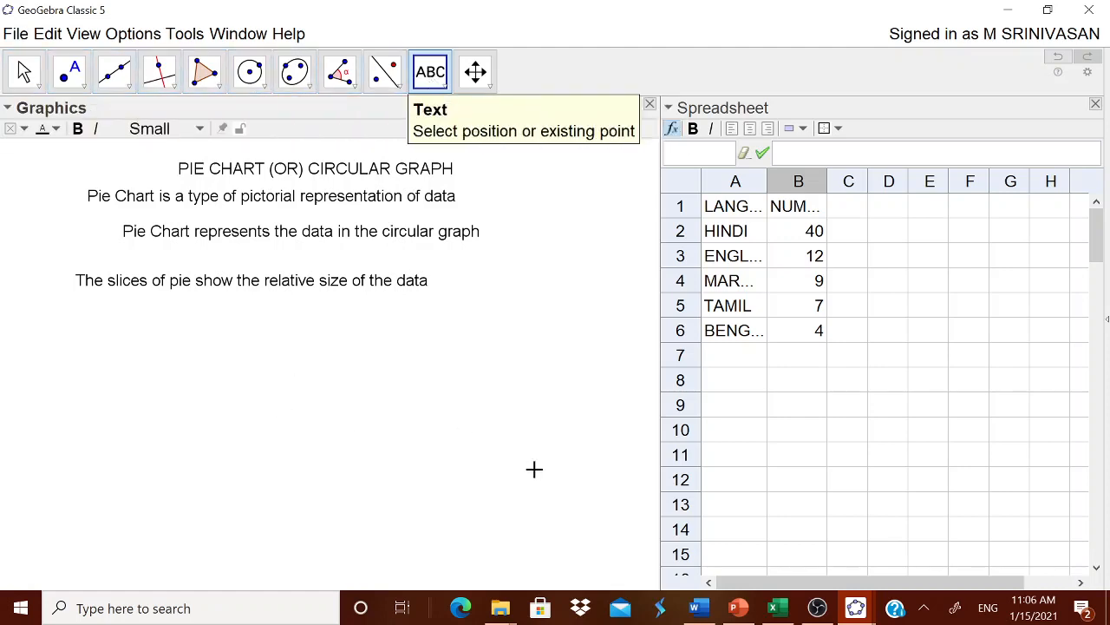
{"action": "left_click", "coordinate": [822, 429]}
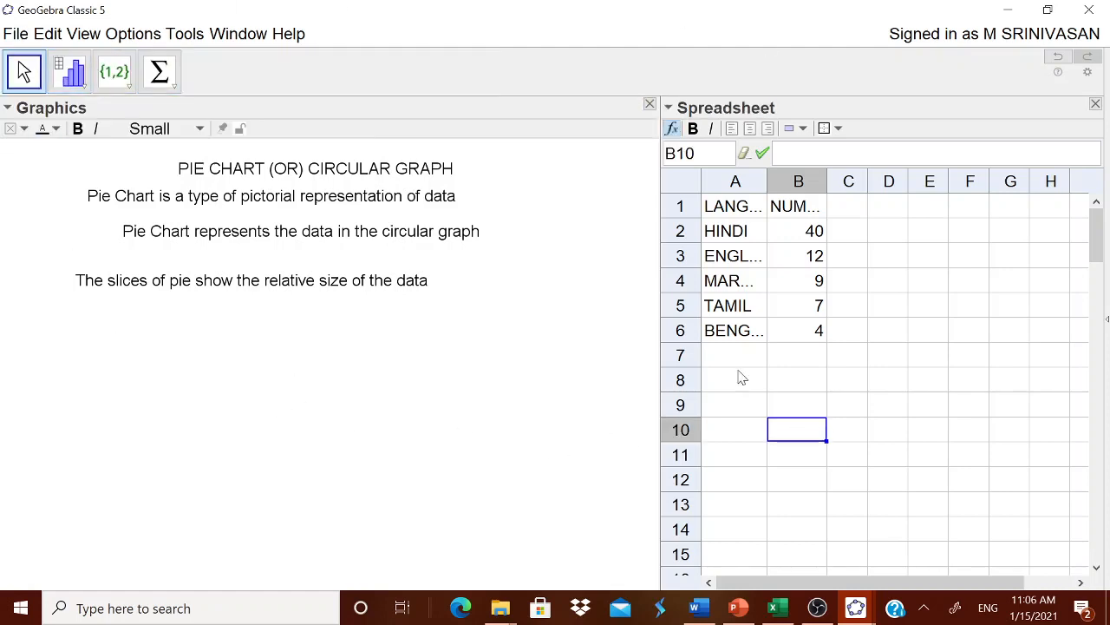
Total the student numbers in B2:B6 with the Sum tool, placing the result in cell B7
{"action": "left_click", "coordinate": [809, 360]}
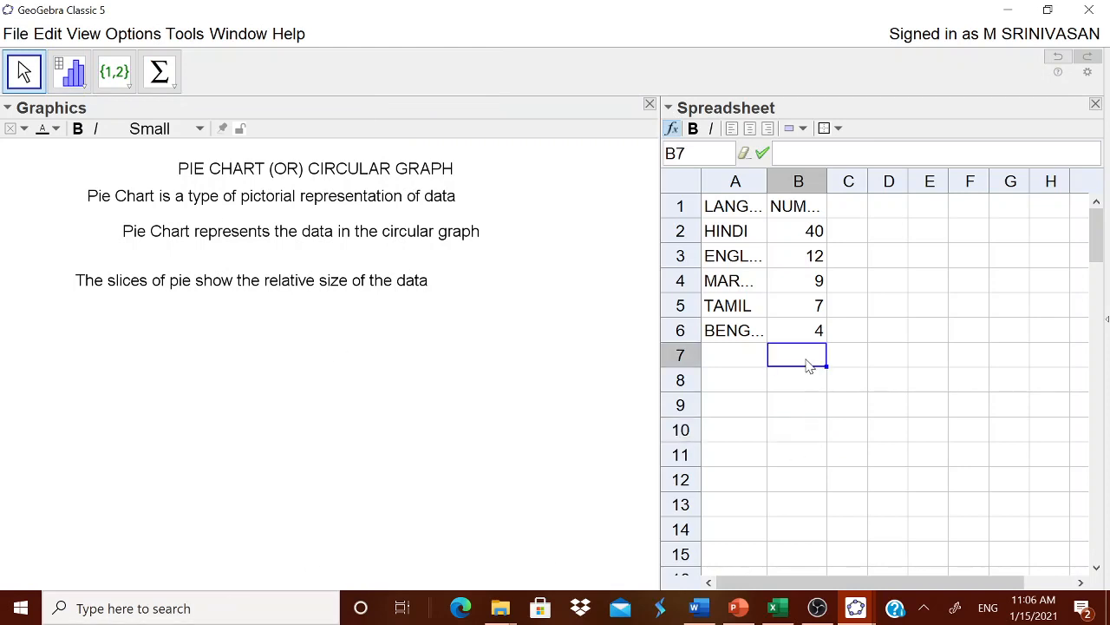
{"action": "left_click", "coordinate": [159, 71]}
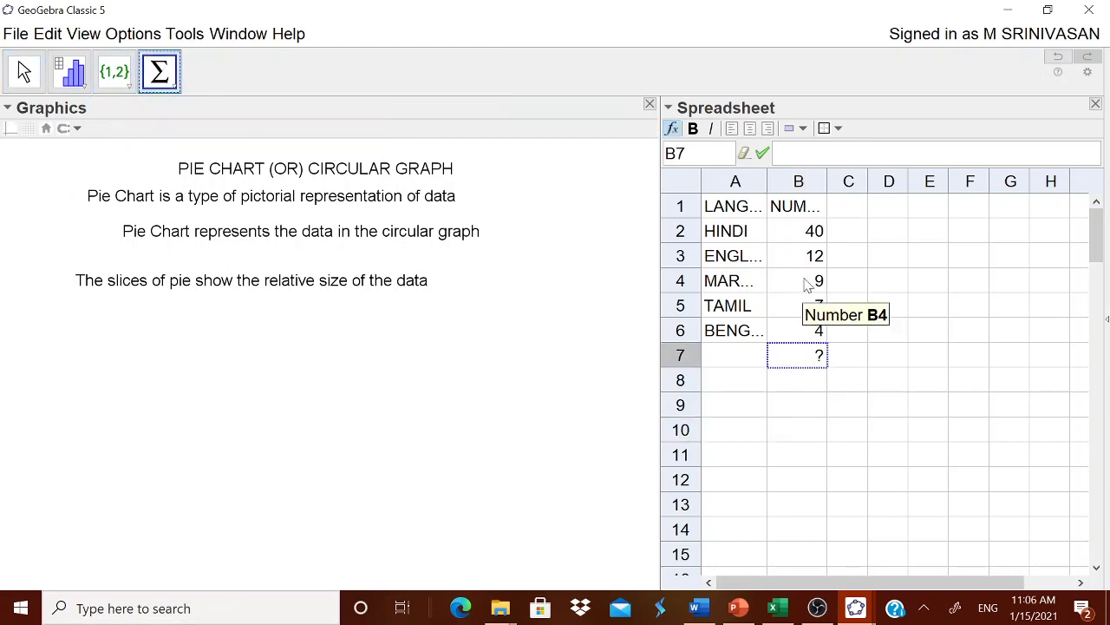
{"action": "left_click_drag", "start_coordinate": [811, 231], "coordinate": [811, 334]}
{"action": "key", "text": "Escape"}
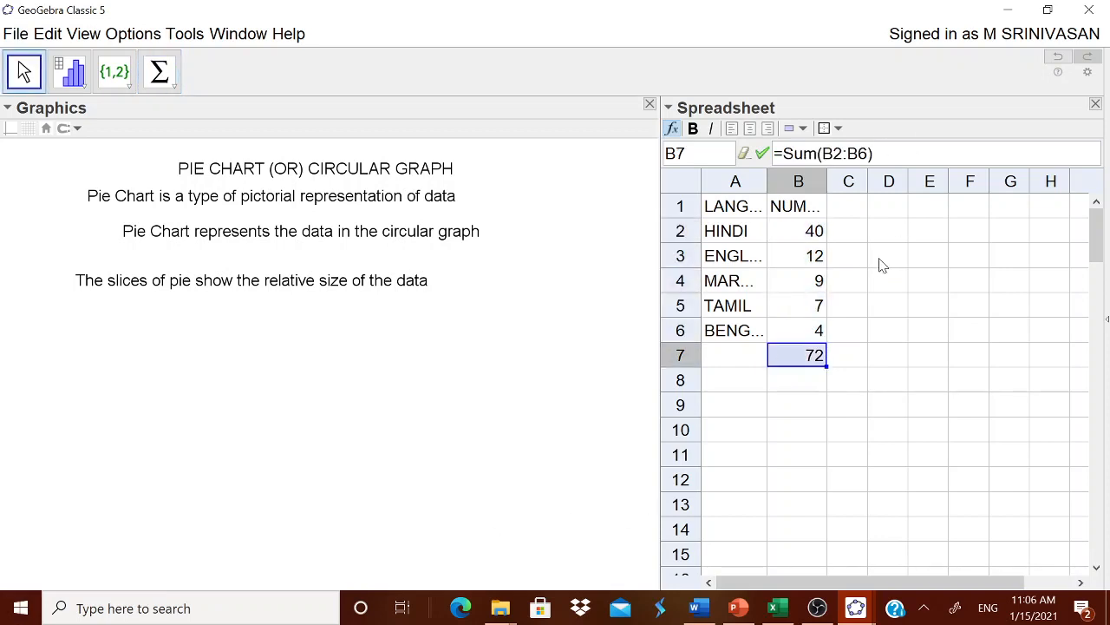
Enter the sector angle formula =(B2/B7)*360 in cell C2 and fill it down through C6
{"action": "left_click", "coordinate": [855, 233]}
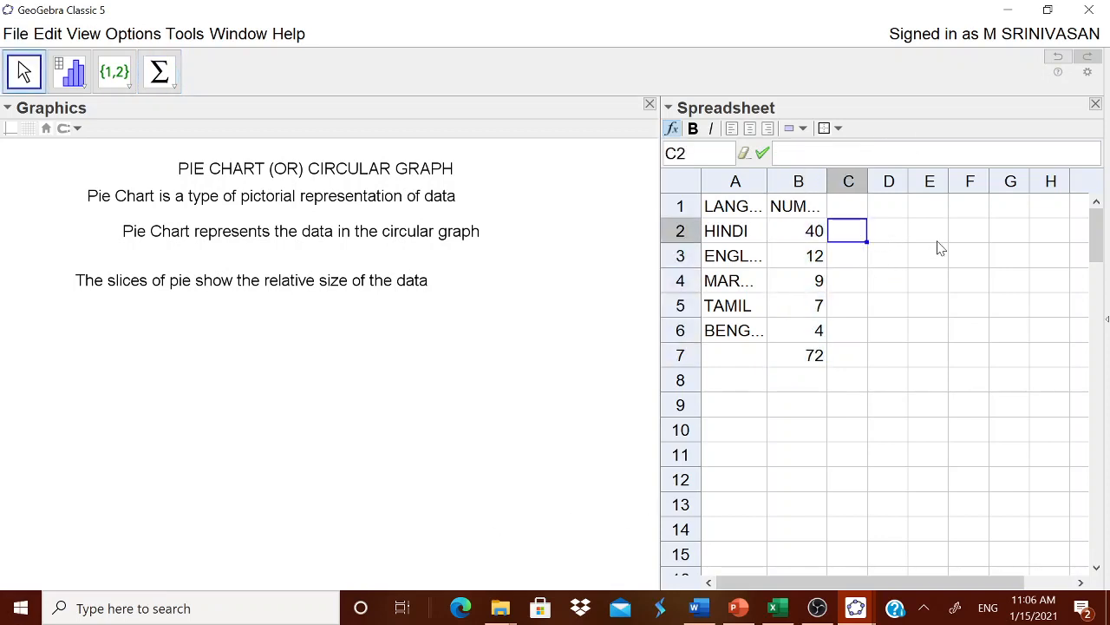
{"action": "type", "text": "=("}
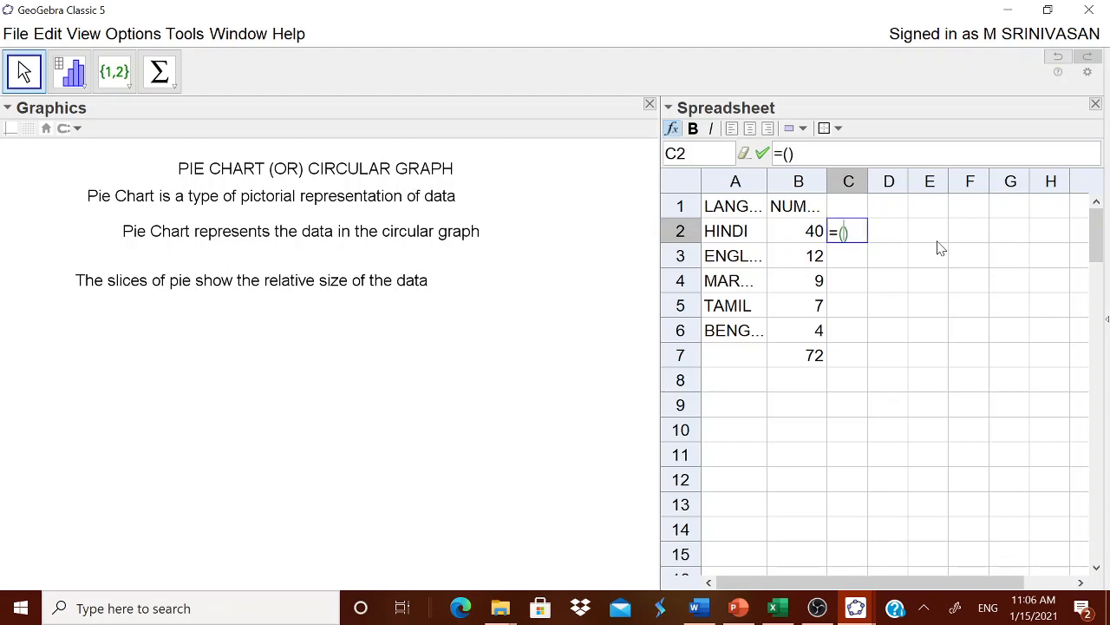
{"action": "type", "text": "B2/B"}
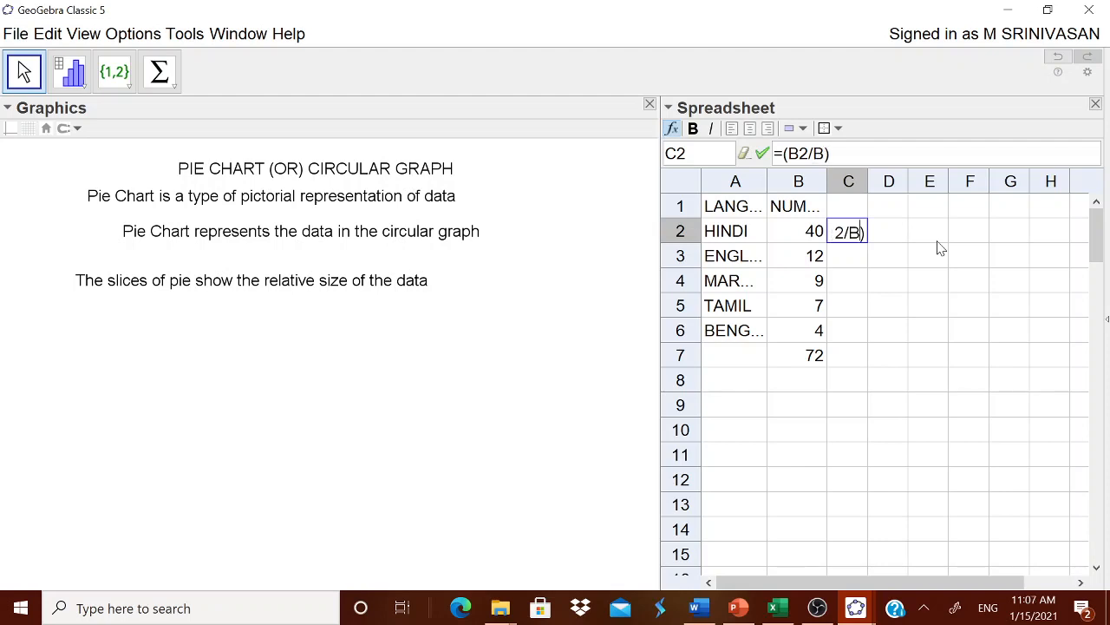
{"action": "type", "text": "7"}
{"action": "type", "text": "*360"}
{"action": "key", "text": "Return"}
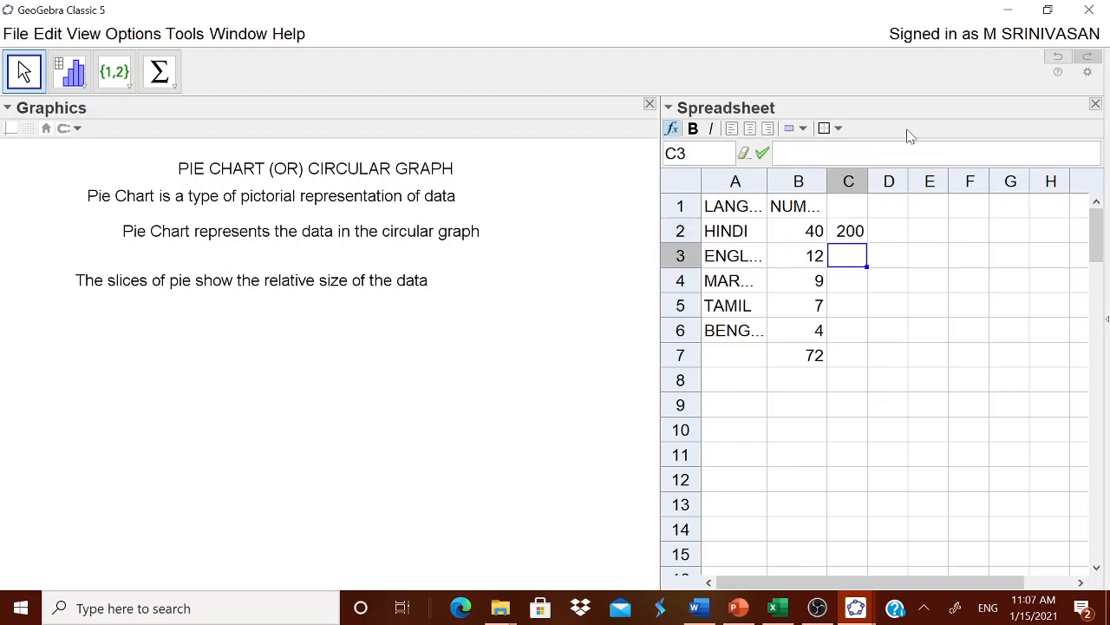
{"action": "left_click", "coordinate": [853, 243]}
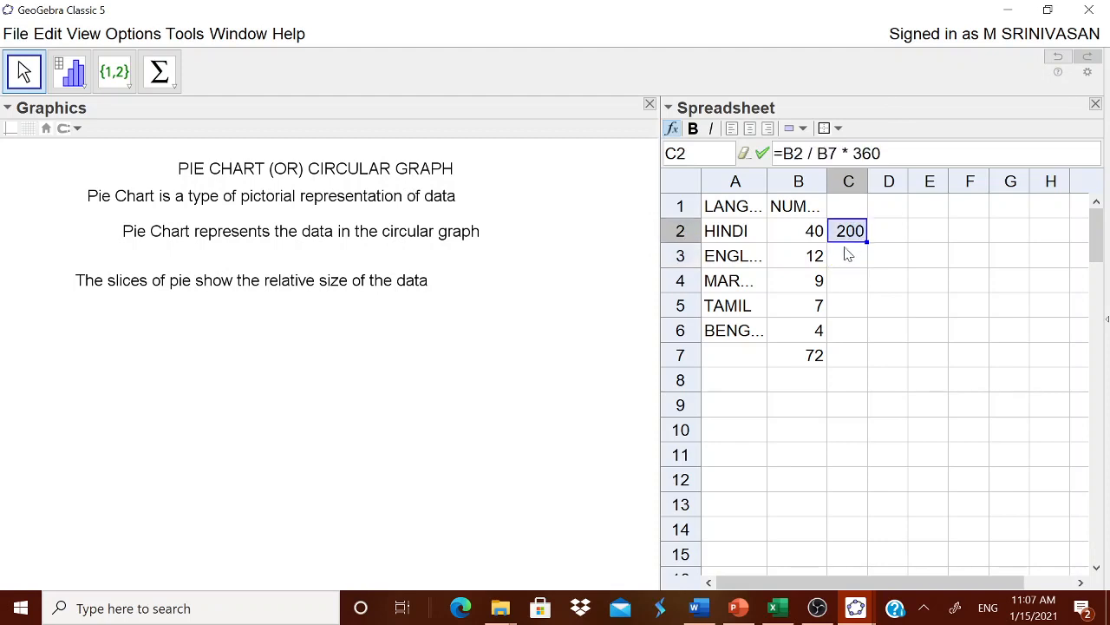
{"action": "left_click_drag", "start_coordinate": [867, 244], "coordinate": [868, 335]}
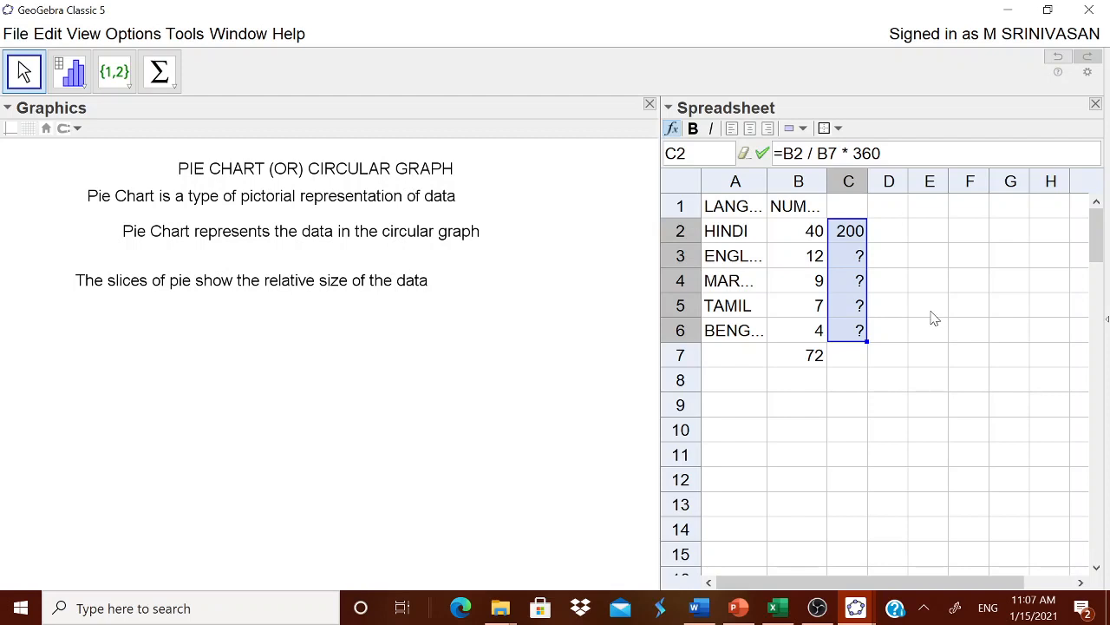
Correct the divisor to B7 in cells C3 and C4, giving =B3/B7*360 and =B4/B7*360
{"action": "left_click", "coordinate": [858, 262]}
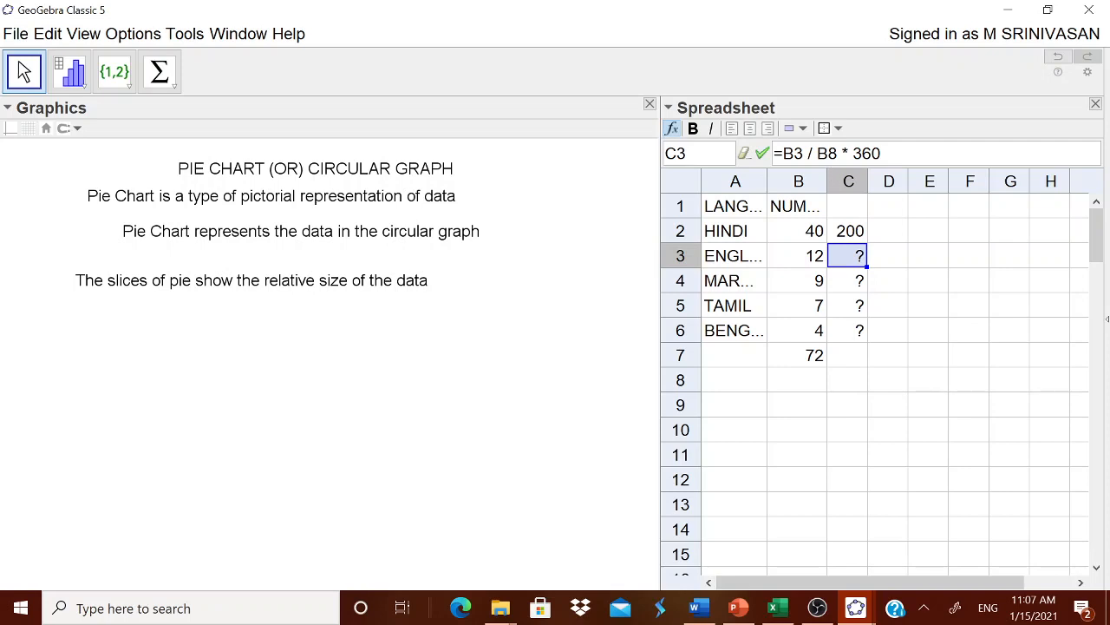
{"action": "left_click", "coordinate": [835, 154]}
{"action": "left_click_drag", "start_coordinate": [838, 155], "coordinate": [828, 156]}
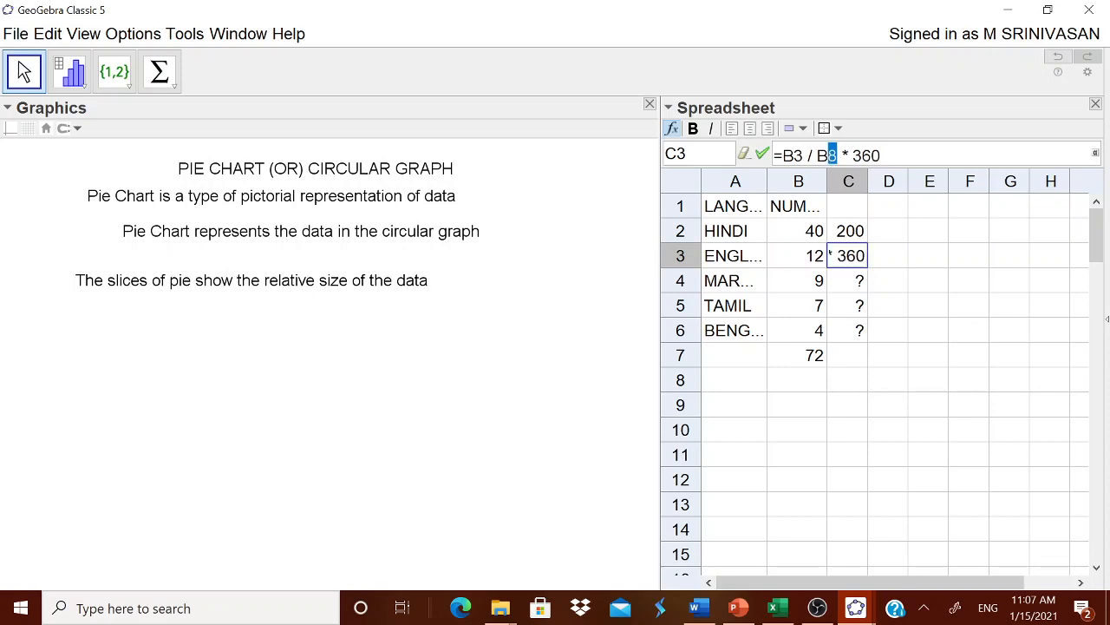
{"action": "type", "text": "7"}
{"action": "key", "text": "Return"}
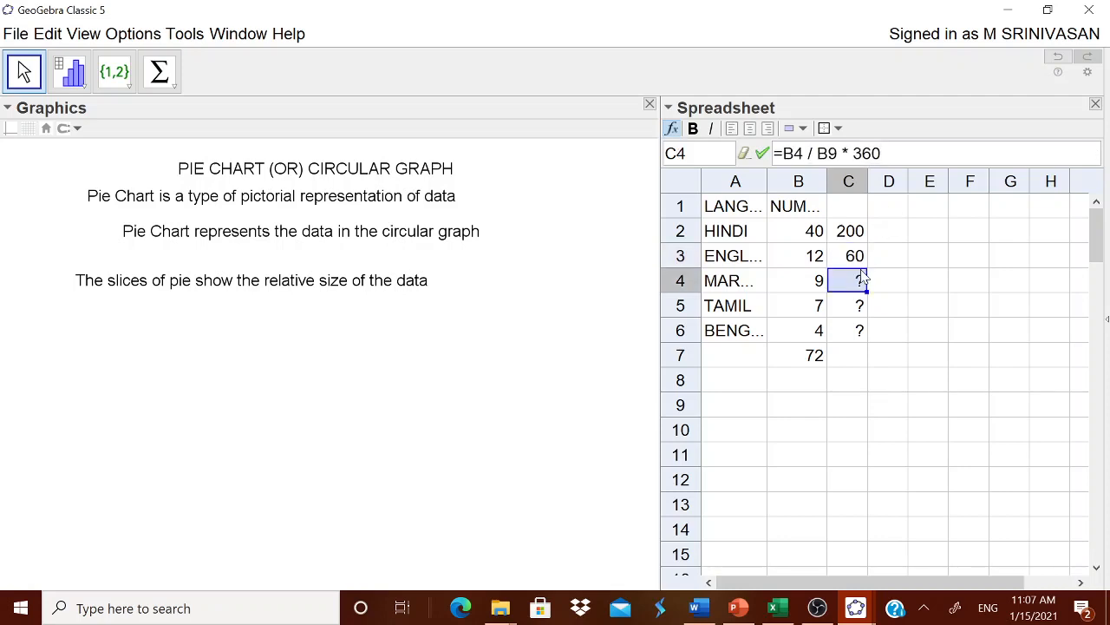
{"action": "left_click", "coordinate": [828, 156]}
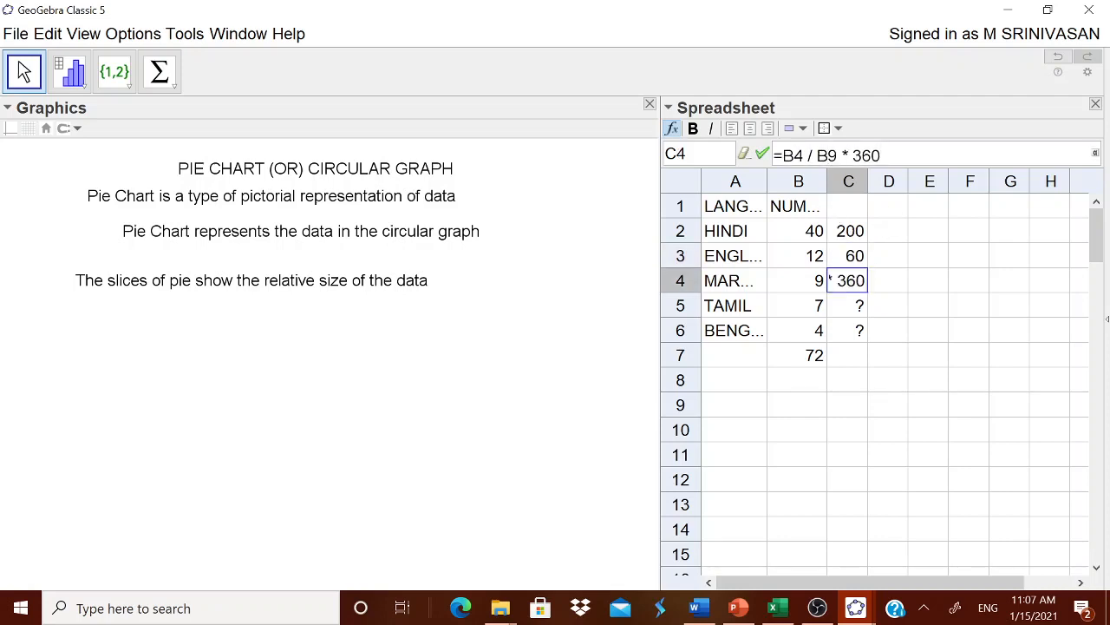
{"action": "key", "text": "shift+Right"}
{"action": "type", "text": "7"}
{"action": "key", "text": "Return"}
Correct the divisor to B7 in cells C5 and C6, giving =B5/B7*360 and =B6/B7*360
{"action": "left_click_drag", "start_coordinate": [827, 155], "coordinate": [847, 155]}
{"action": "type", "text": "7"}
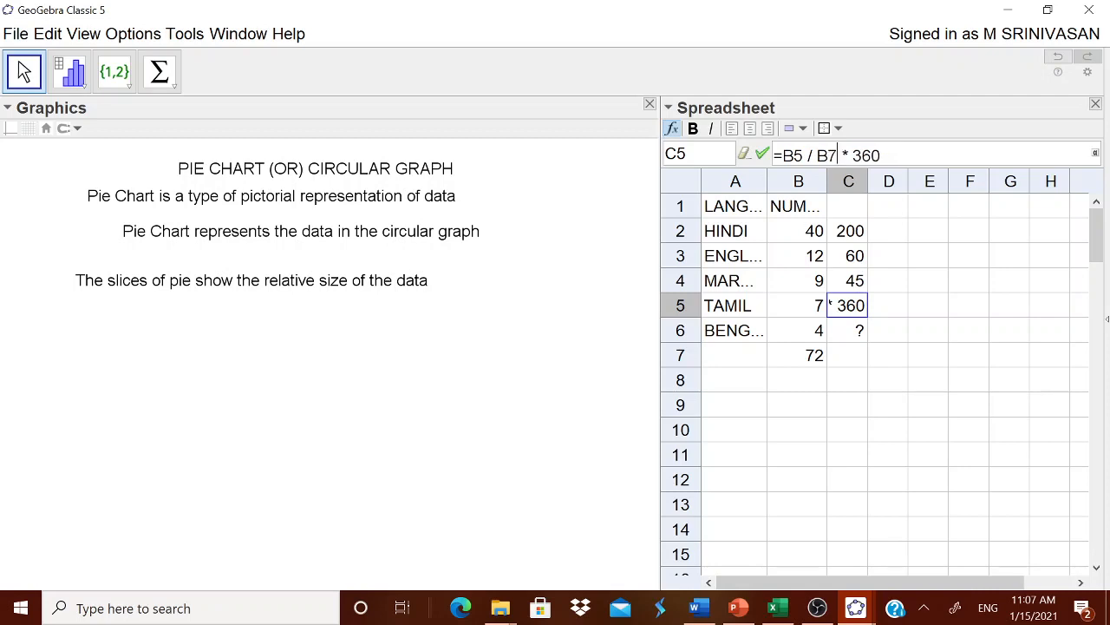
{"action": "key", "text": "Return"}
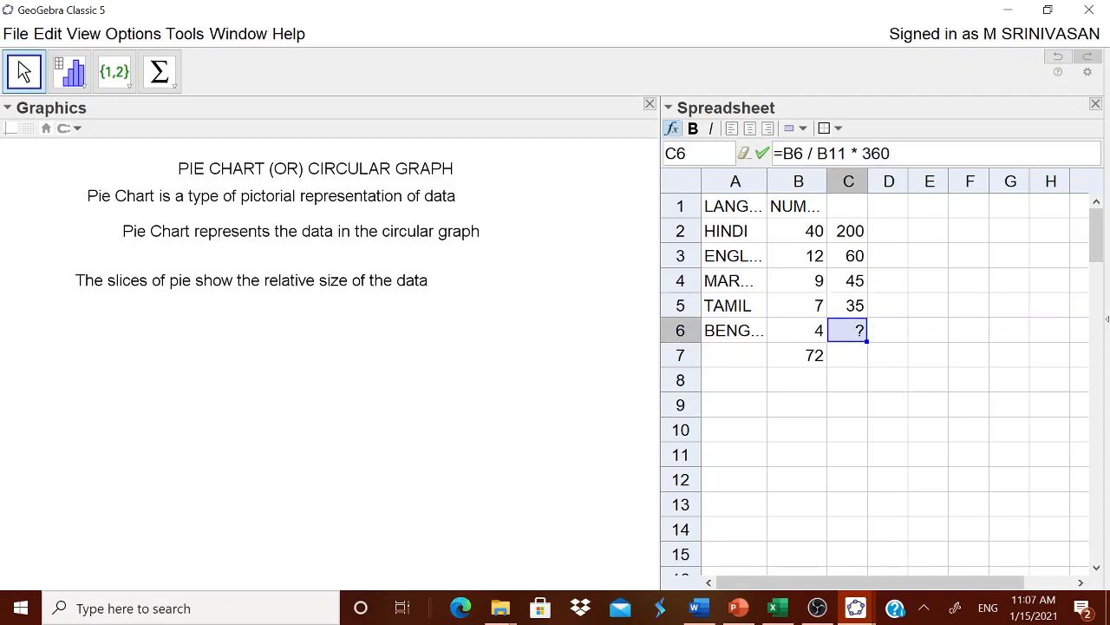
{"action": "left_click", "coordinate": [837, 155]}
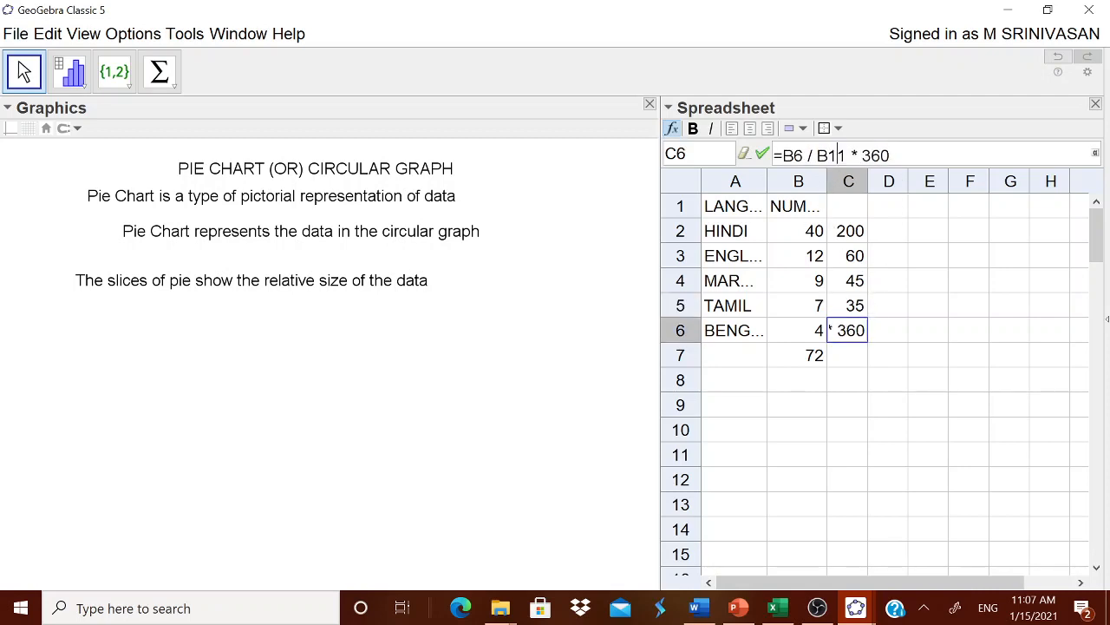
{"action": "key", "text": "shift+Left"}
{"action": "key", "text": "shift+Right"}
{"action": "type", "text": "7"}
{"action": "key", "text": "Return"}
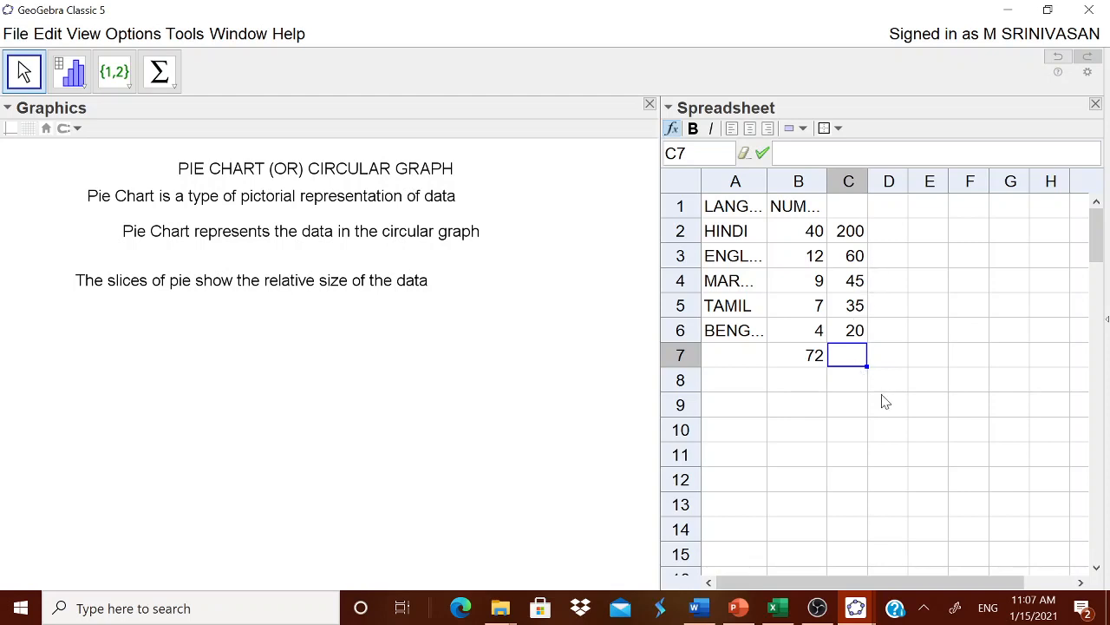
Total the sector angles in C2:C6 with the Sum tool, placing the result in cell C7
{"action": "left_click", "coordinate": [160, 76]}
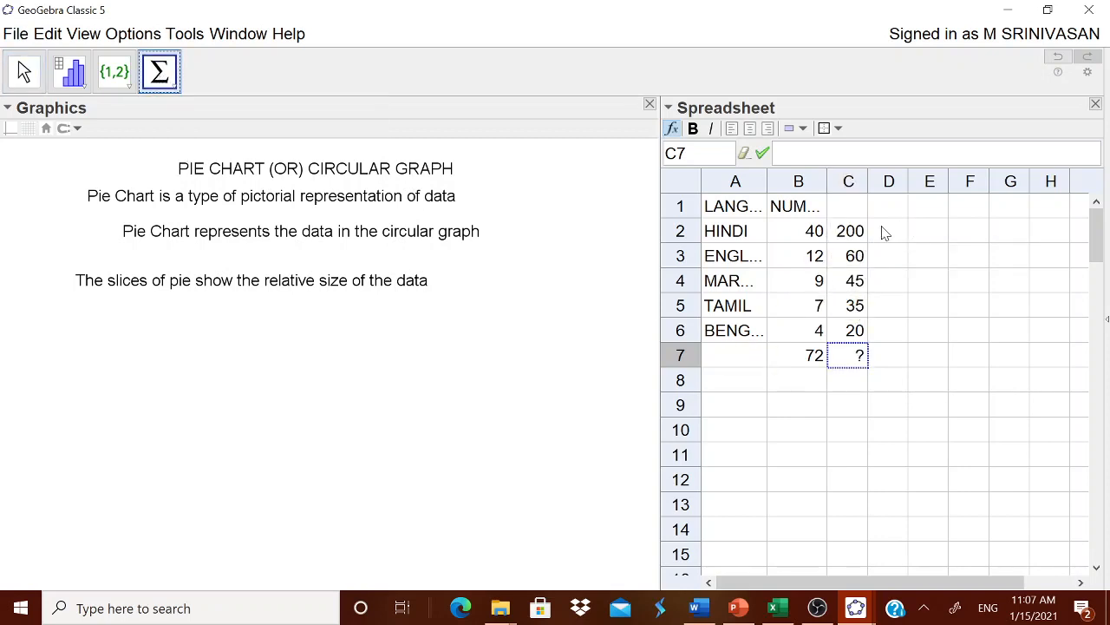
{"action": "left_click_drag", "start_coordinate": [855, 230], "coordinate": [863, 333]}
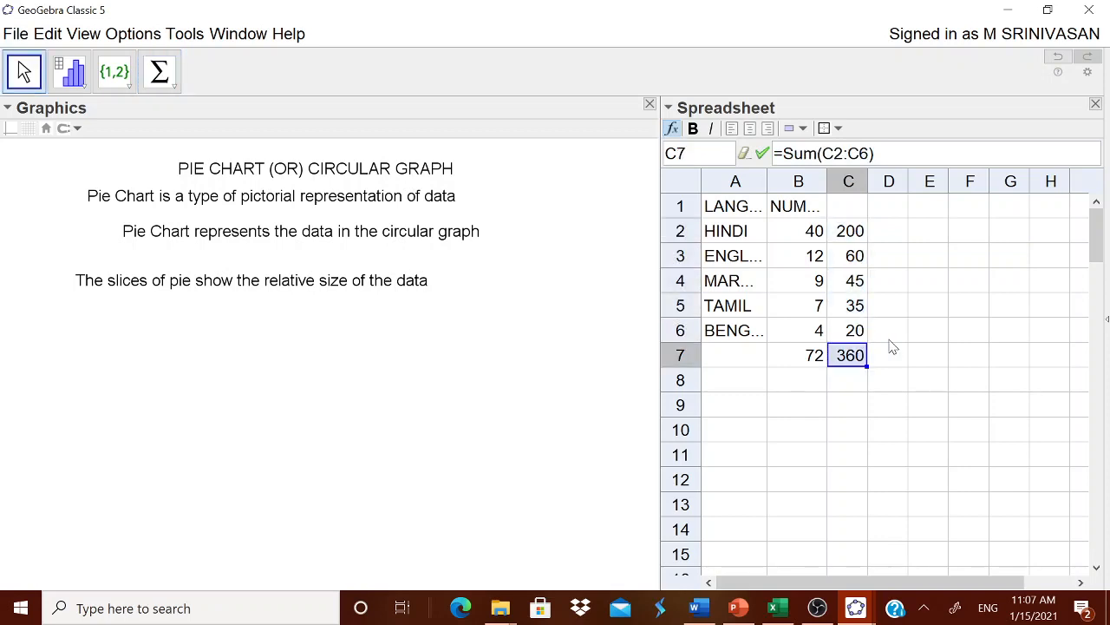
Widen the Graphics view so the spreadsheet narrows to columns A through D
{"action": "left_click", "coordinate": [866, 381]}
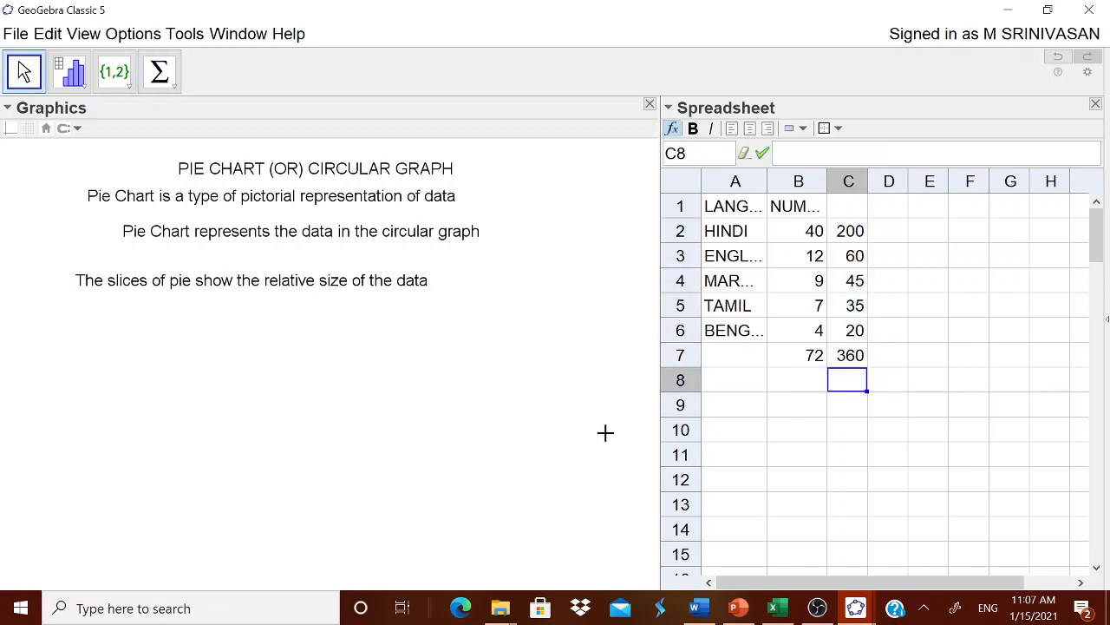
{"action": "left_click_drag", "start_coordinate": [658, 403], "coordinate": [783, 415]}
{"action": "left_click", "coordinate": [779, 444]}
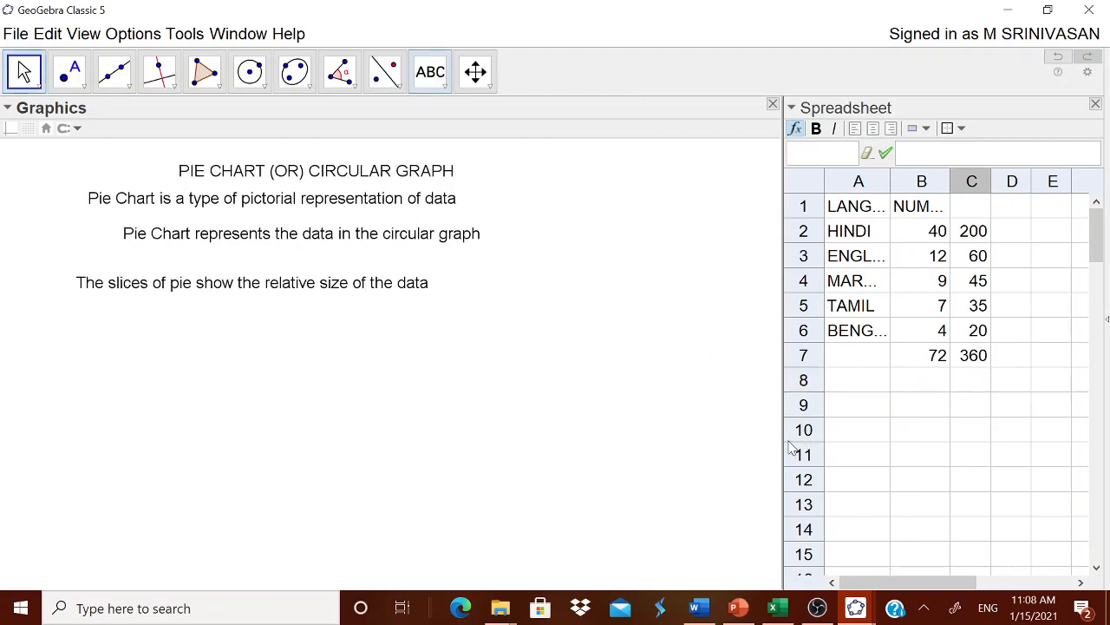
{"action": "left_click_drag", "start_coordinate": [782, 446], "coordinate": [850, 447]}
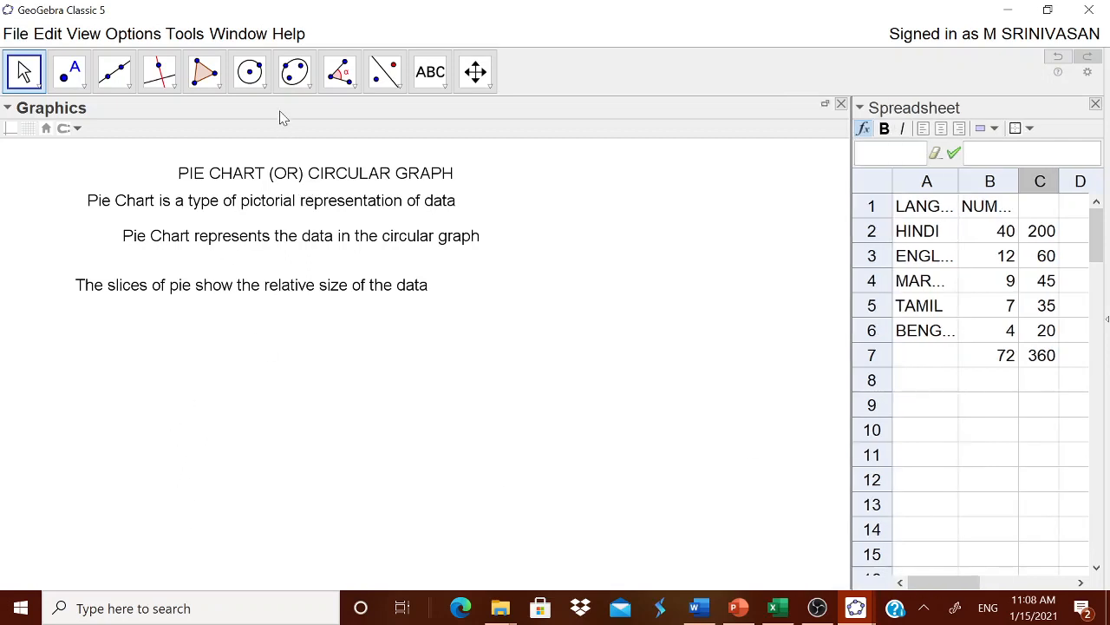
Draw a circle by center and radius in the empty area below the explanatory text lines
{"action": "left_click", "coordinate": [250, 72]}
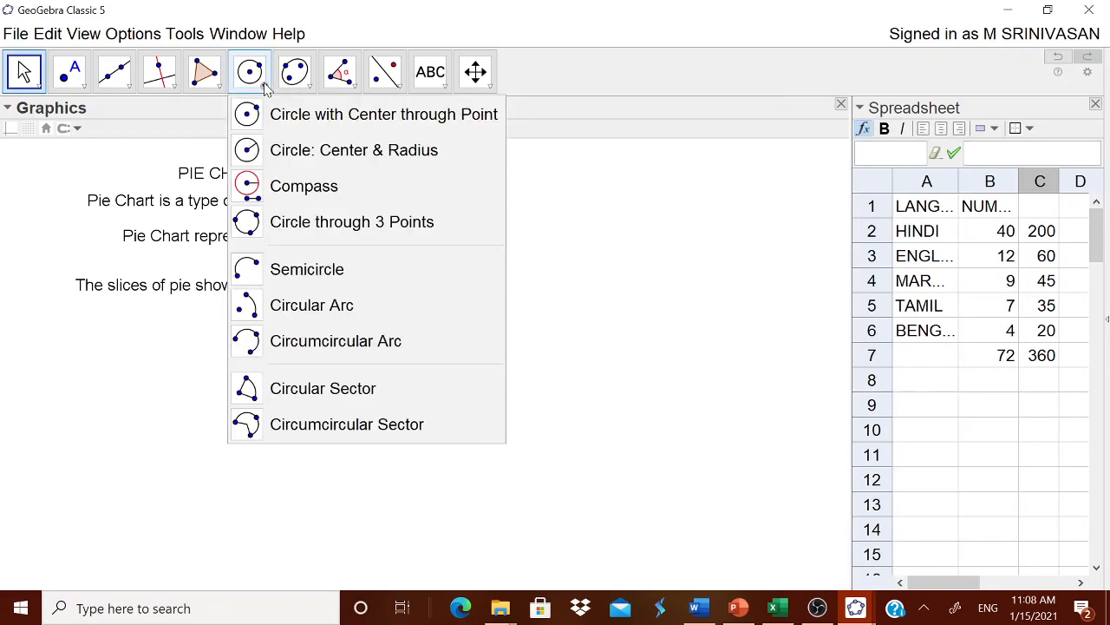
{"action": "left_click", "coordinate": [305, 152]}
{"action": "left_click", "coordinate": [327, 464]}
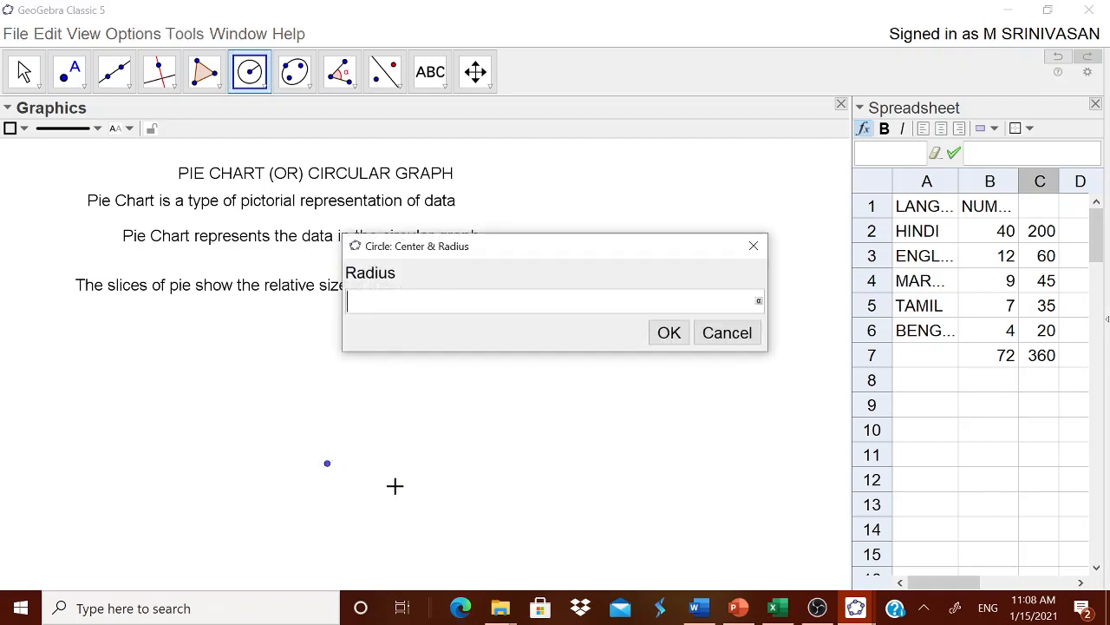
{"action": "key", "text": "Return"}
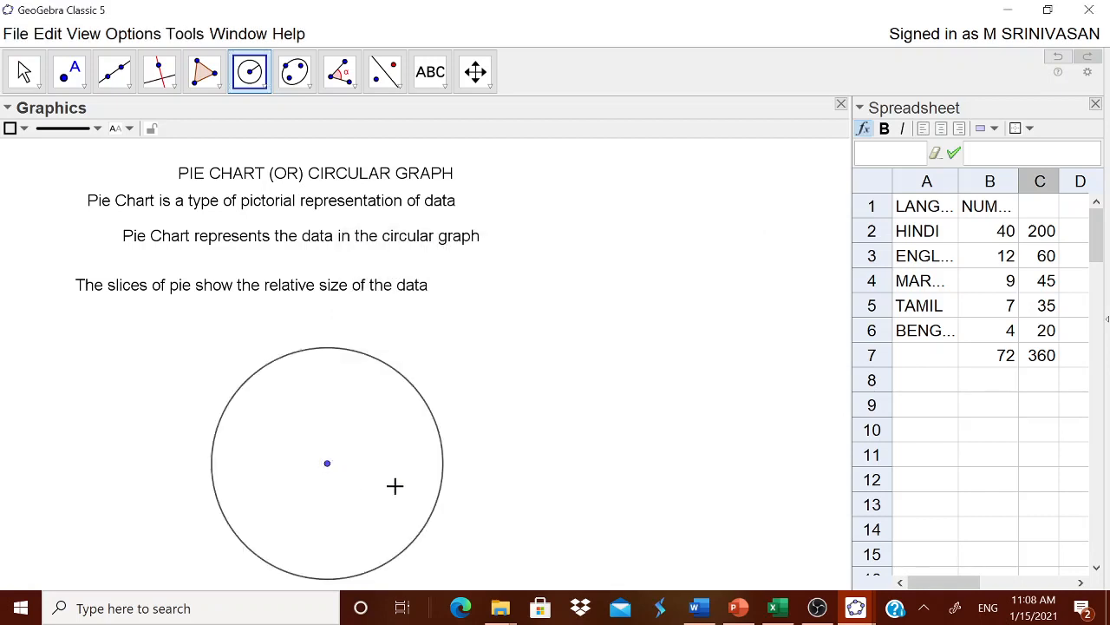
Shift the title and text lines up closer together, and move the circle by its center to just beneath them
{"action": "left_click", "coordinate": [24, 72]}
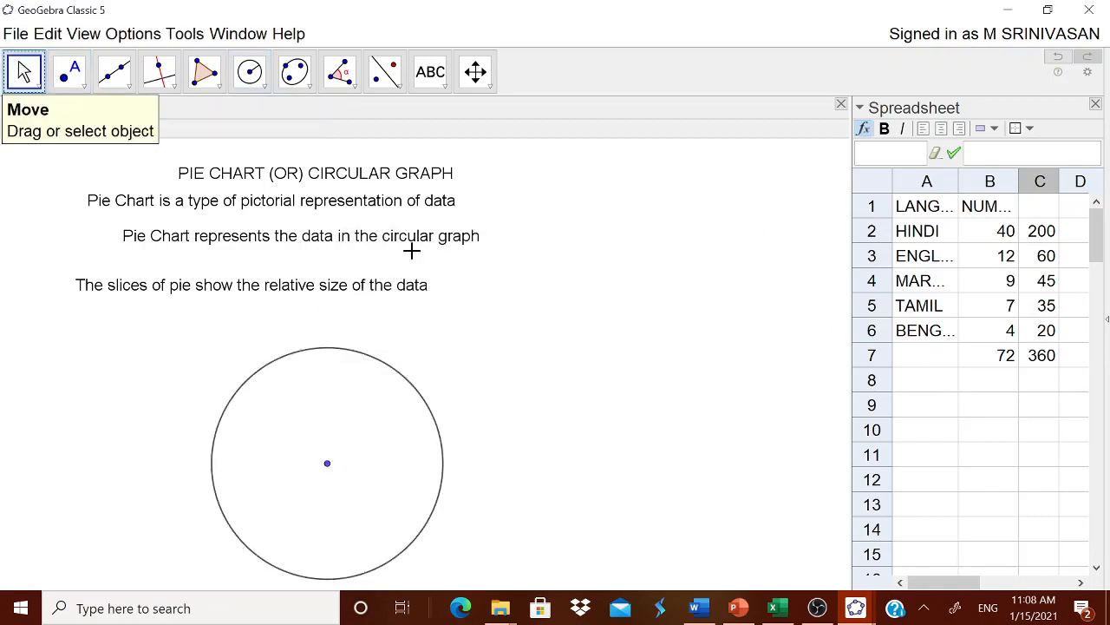
{"action": "left_click_drag", "start_coordinate": [390, 240], "coordinate": [365, 162]}
{"action": "left_click_drag", "start_coordinate": [365, 227], "coordinate": [363, 216]}
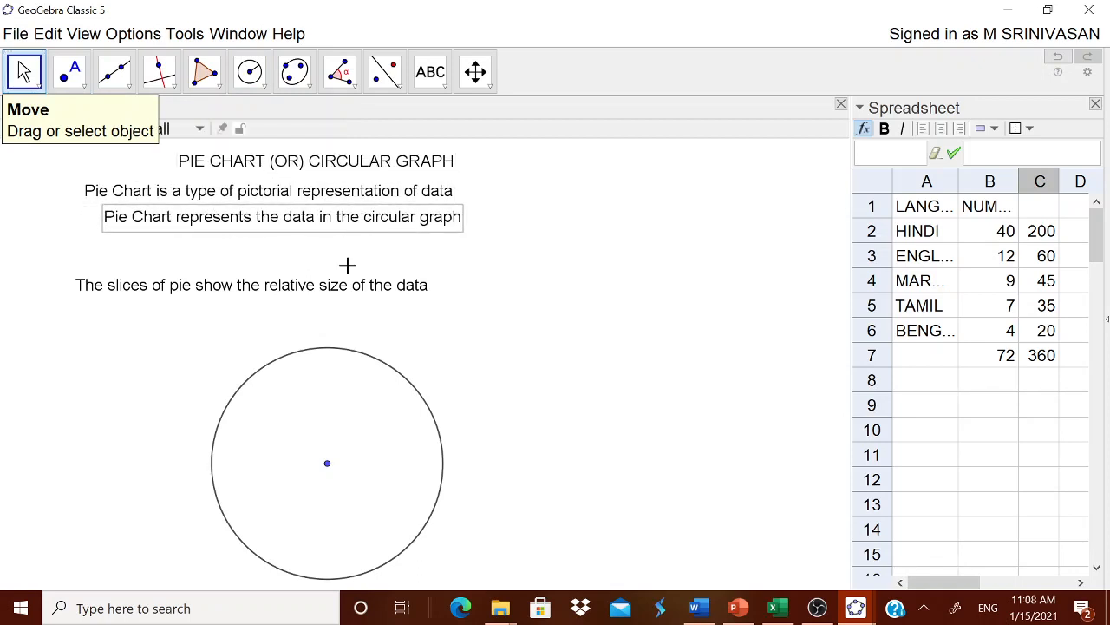
{"action": "left_click_drag", "start_coordinate": [340, 287], "coordinate": [338, 256]}
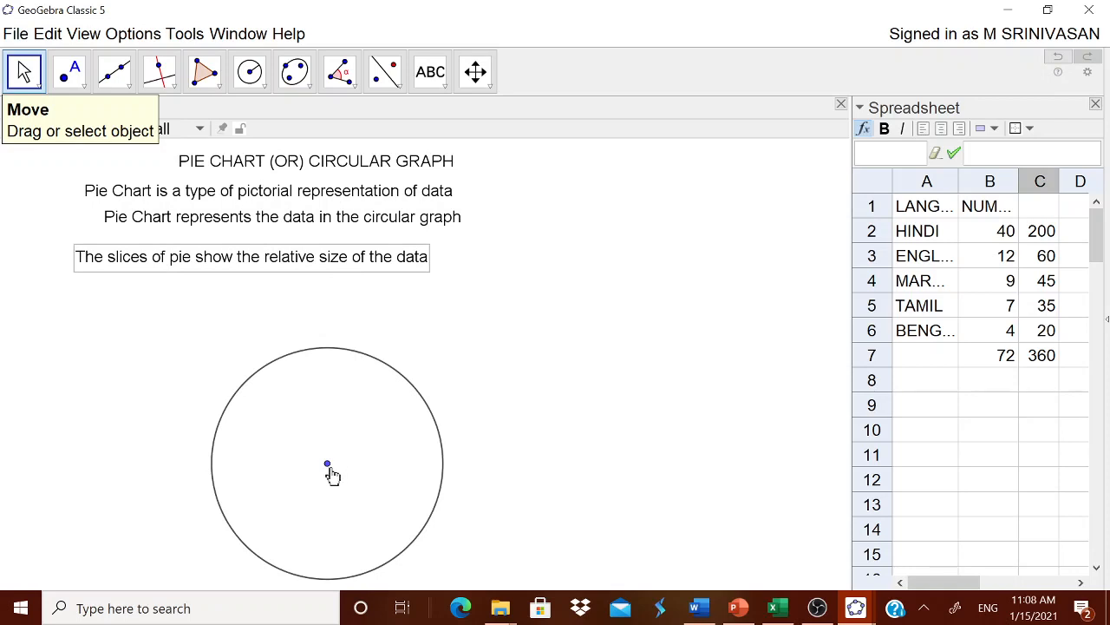
{"action": "left_click_drag", "start_coordinate": [327, 464], "coordinate": [270, 422]}
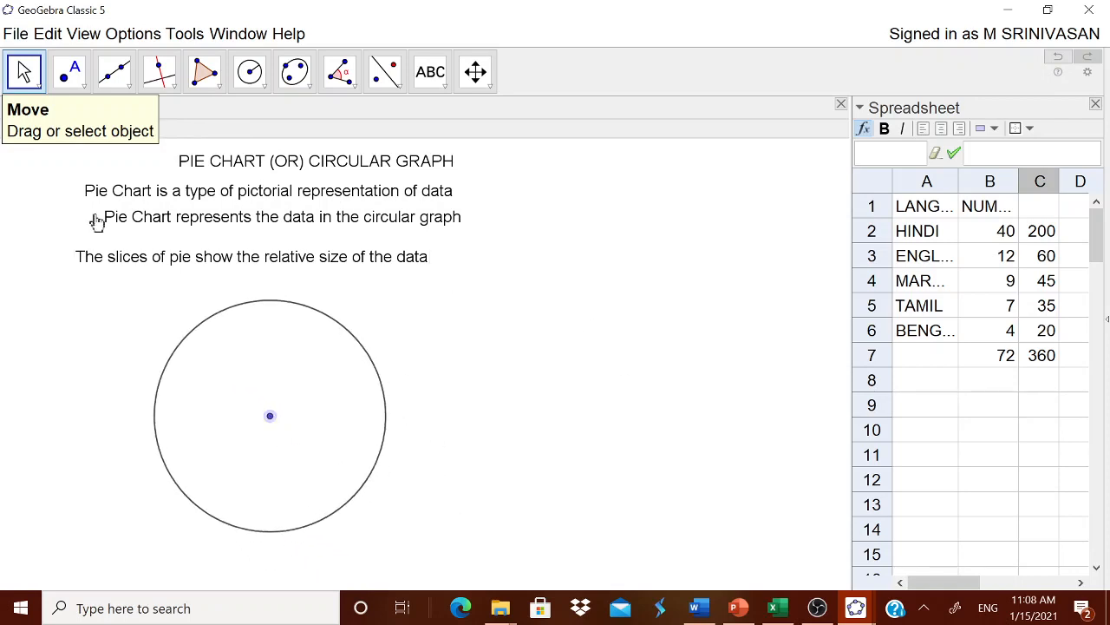
Place a point on the circle's circumference at its rightmost position using Point on Object
{"action": "left_click", "coordinate": [82, 84]}
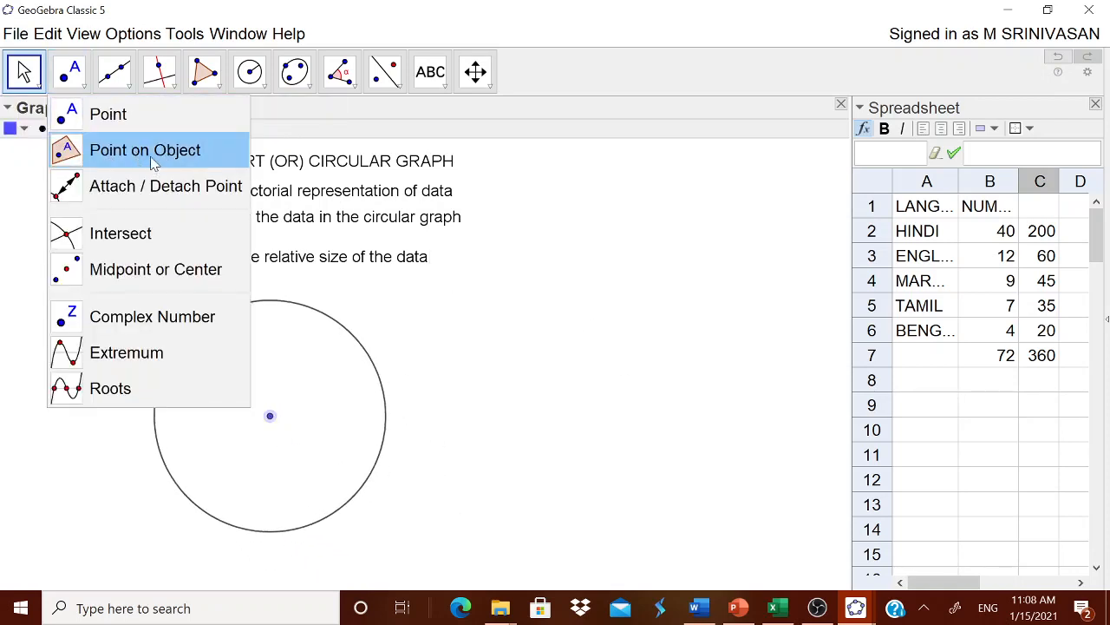
{"action": "left_click", "coordinate": [144, 153]}
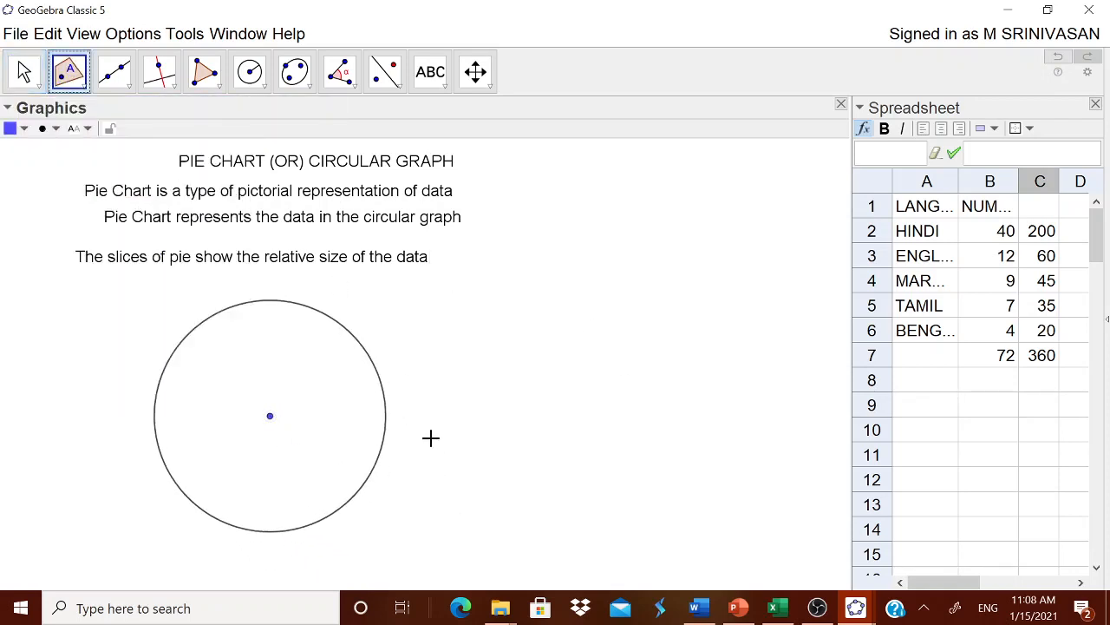
{"action": "left_click", "coordinate": [386, 425]}
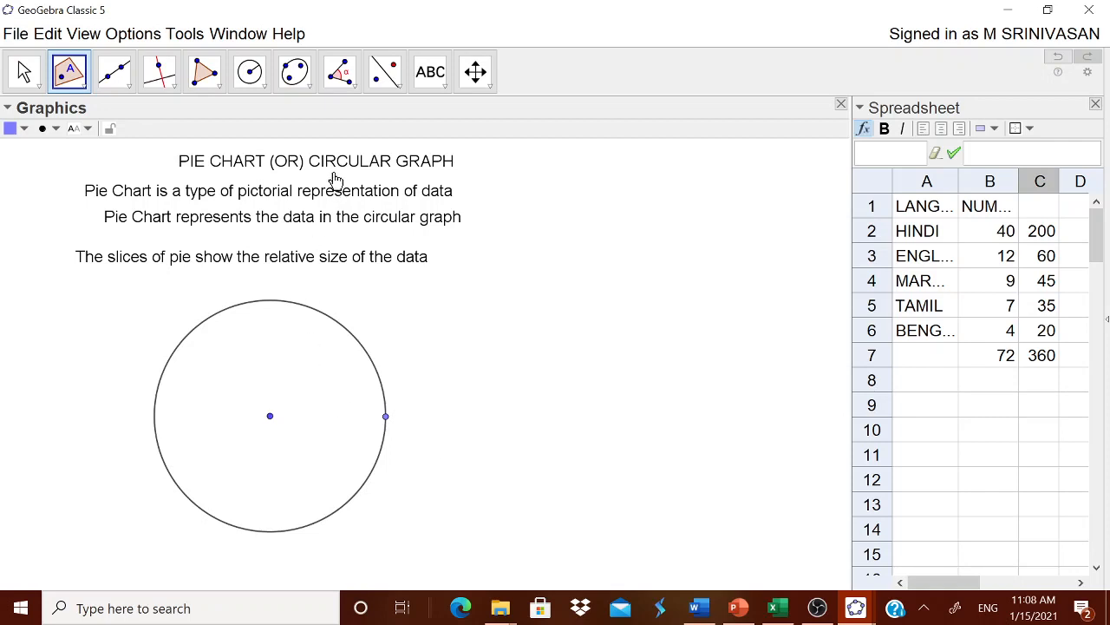
Construct a counterclockwise angle of size C2° at the circle's center, starting from the rightmost circumference point
{"action": "left_click", "coordinate": [354, 83]}
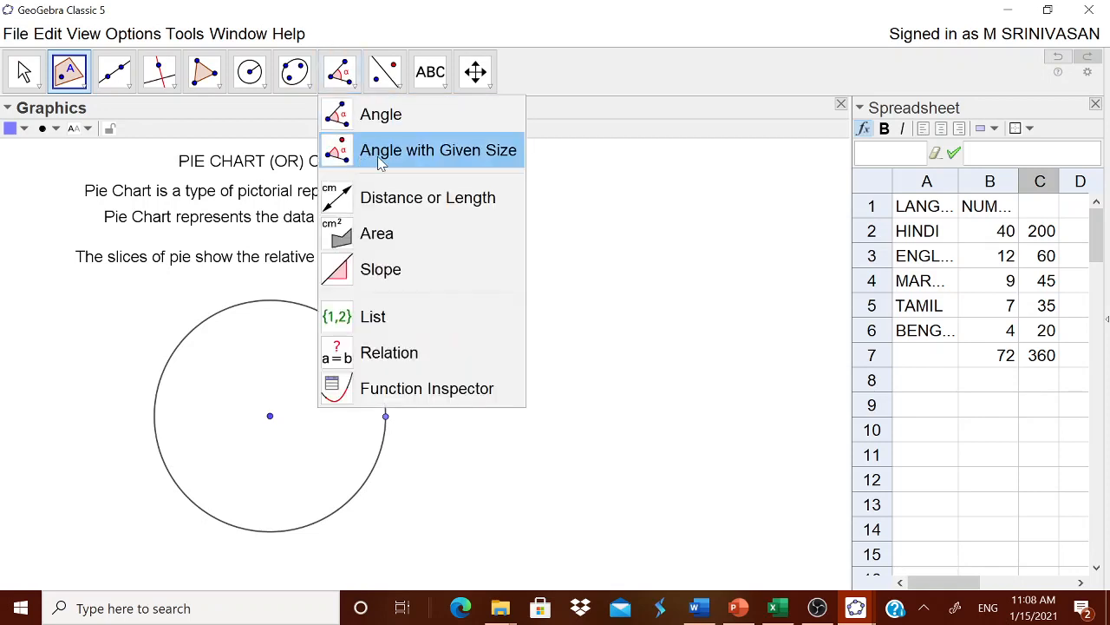
{"action": "left_click", "coordinate": [383, 153]}
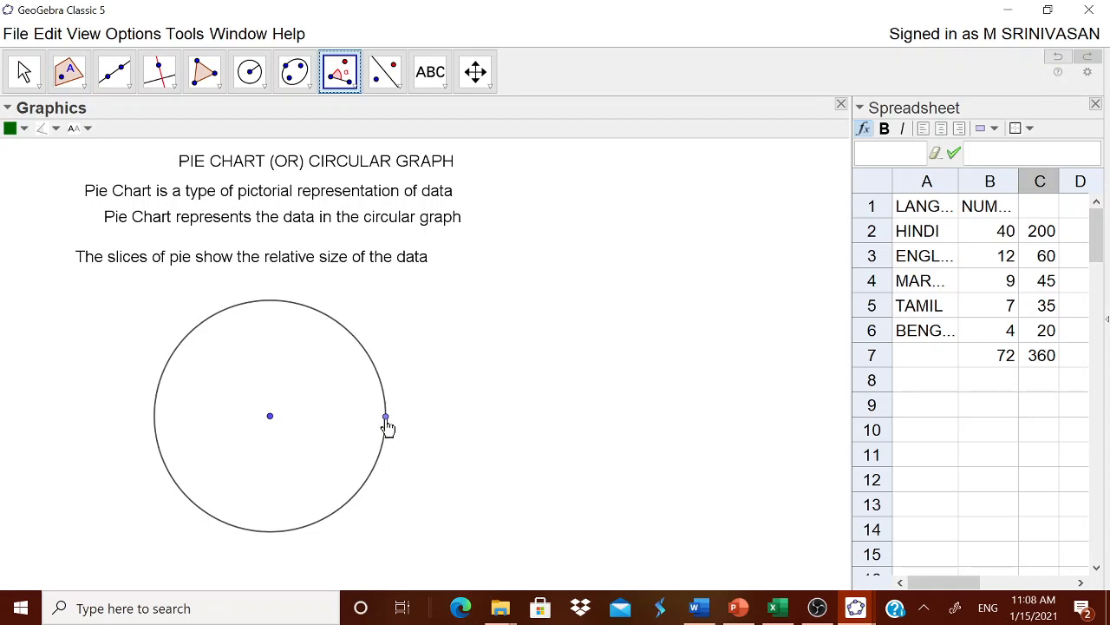
{"action": "left_click", "coordinate": [387, 420]}
{"action": "left_click", "coordinate": [270, 418]}
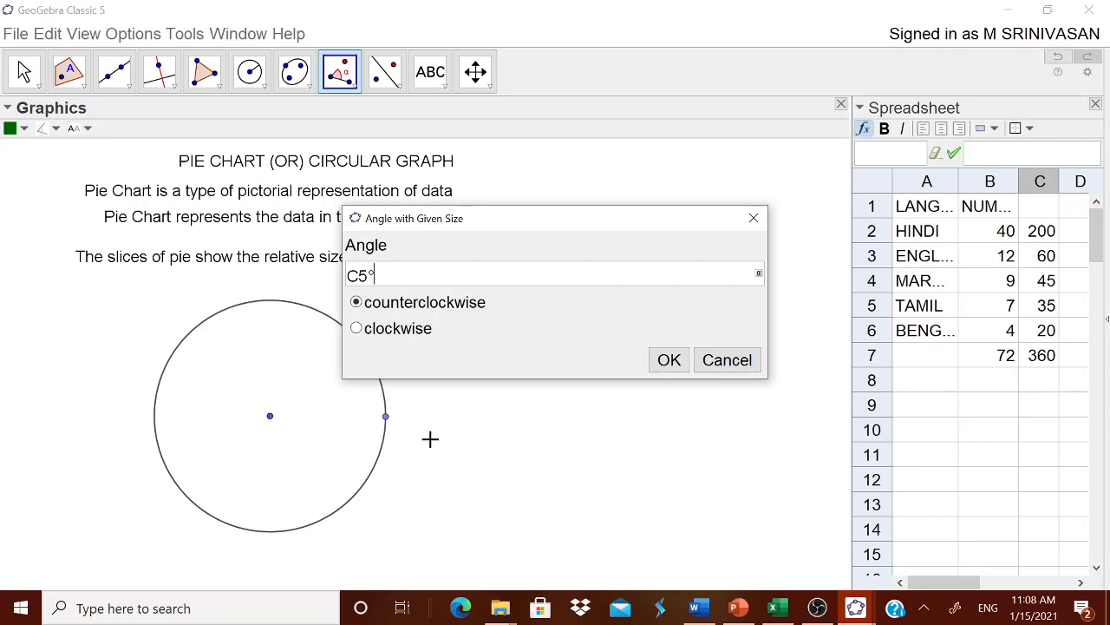
{"action": "left_click_drag", "start_coordinate": [371, 275], "coordinate": [359, 275]}
{"action": "type", "text": "2"}
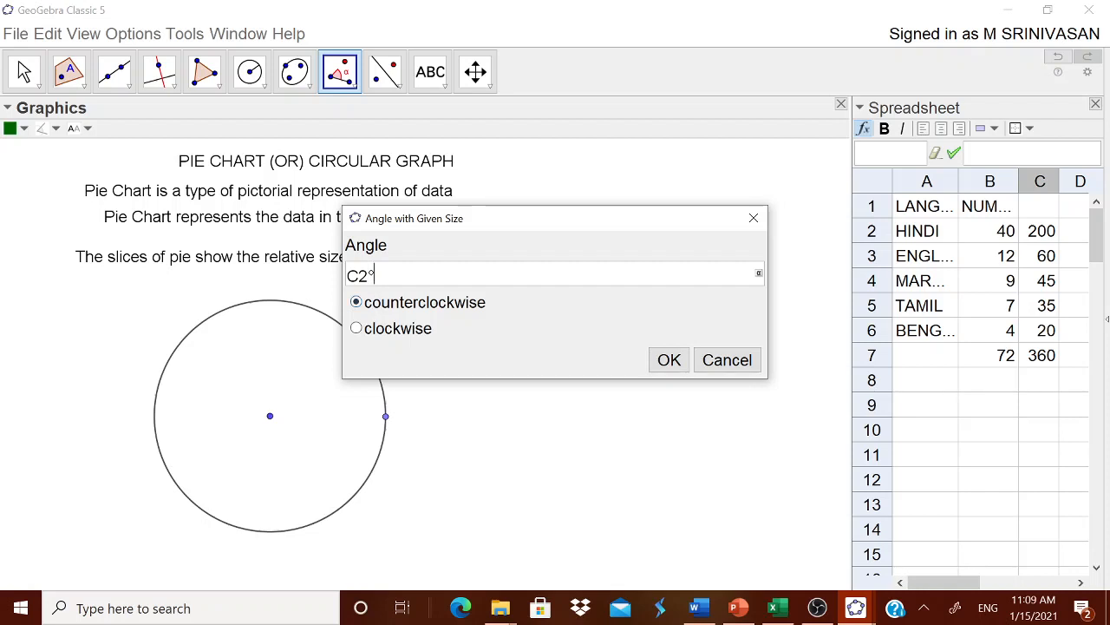
{"action": "key", "text": "Return"}
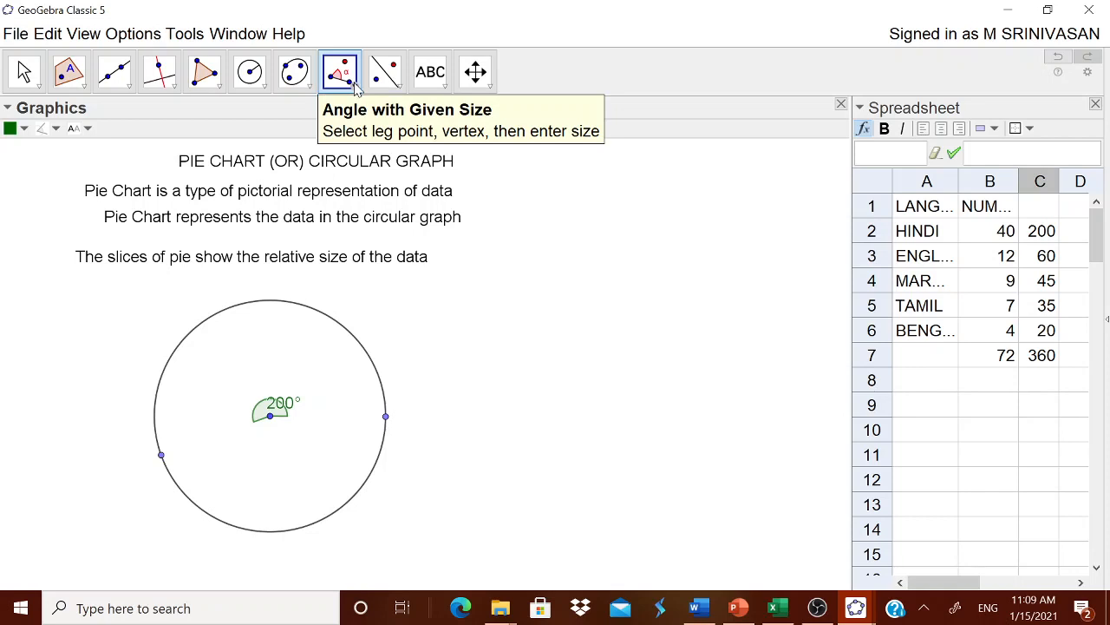
Construct a counterclockwise angle of size C3° at the circle's center, starting from the end point of the 200° angle
{"action": "left_click", "coordinate": [161, 456]}
{"action": "left_click", "coordinate": [271, 419]}
{"action": "left_click_drag", "start_coordinate": [368, 274], "coordinate": [358, 275]}
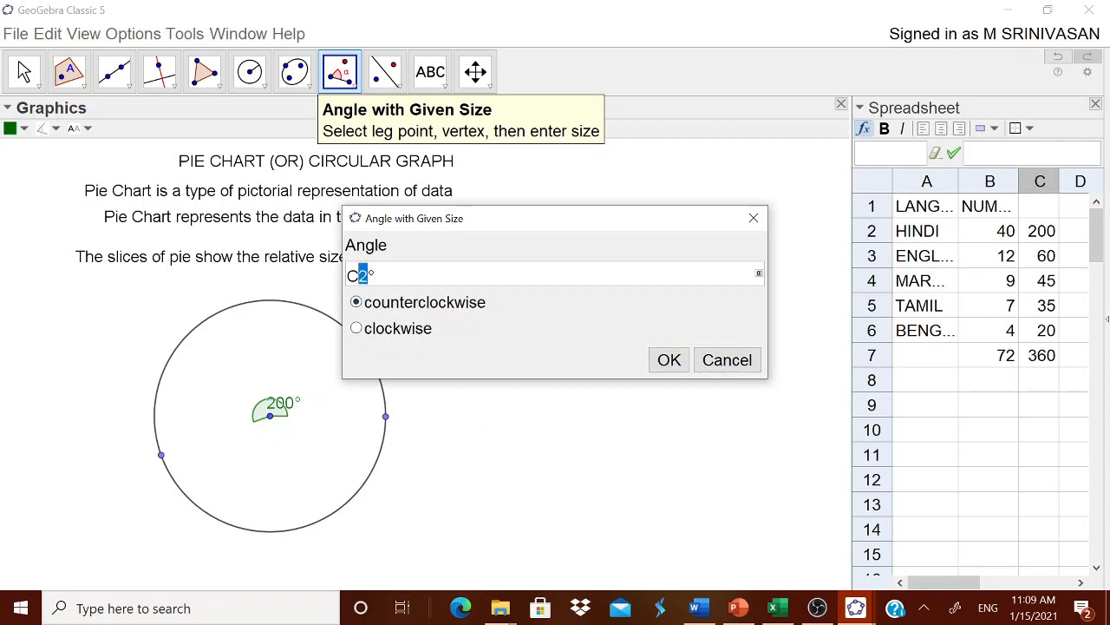
{"action": "type", "text": "3"}
{"action": "left_click", "coordinate": [668, 360]}
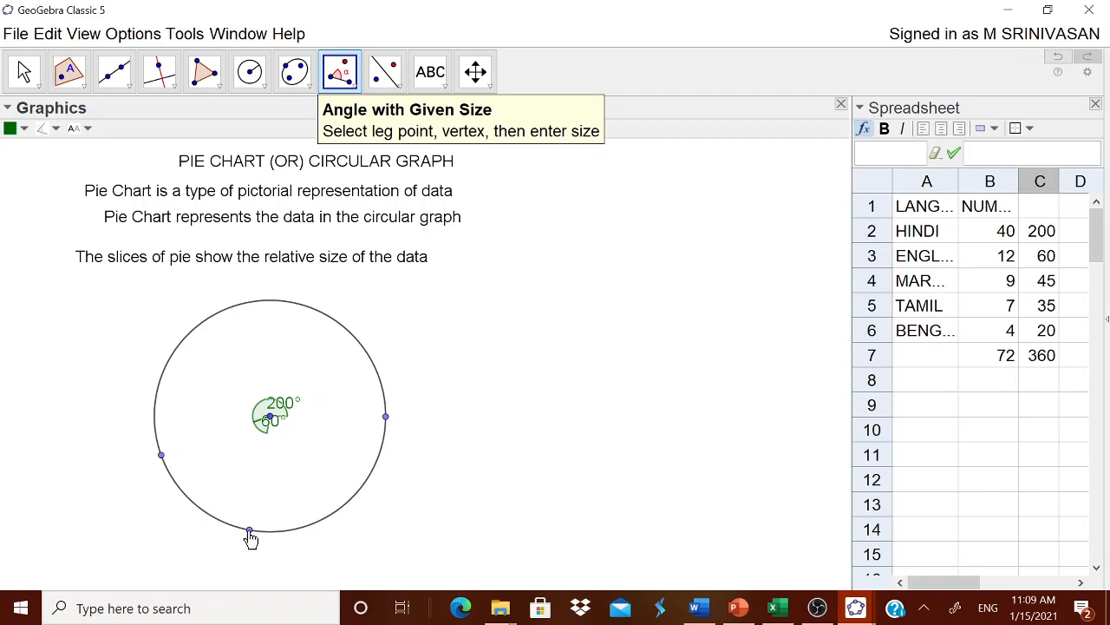
Construct a counterclockwise angle of size C4° at the circle's center, starting from the end point of the 60° angle
{"action": "left_click", "coordinate": [270, 420]}
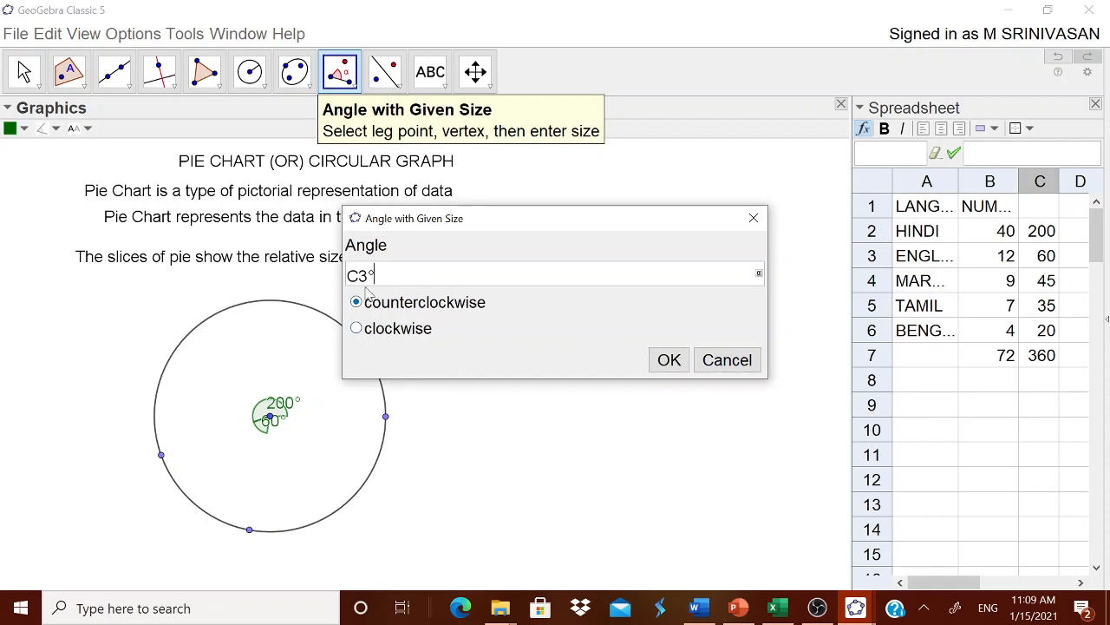
{"action": "left_click_drag", "start_coordinate": [369, 275], "coordinate": [359, 275]}
{"action": "type", "text": "4"}
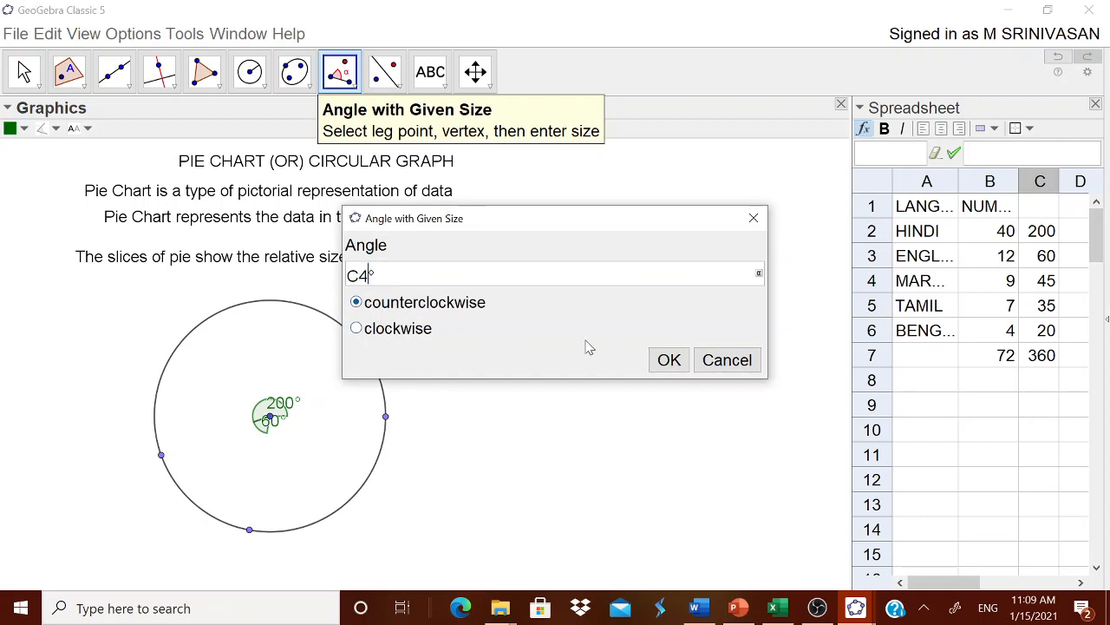
{"action": "left_click", "coordinate": [656, 359]}
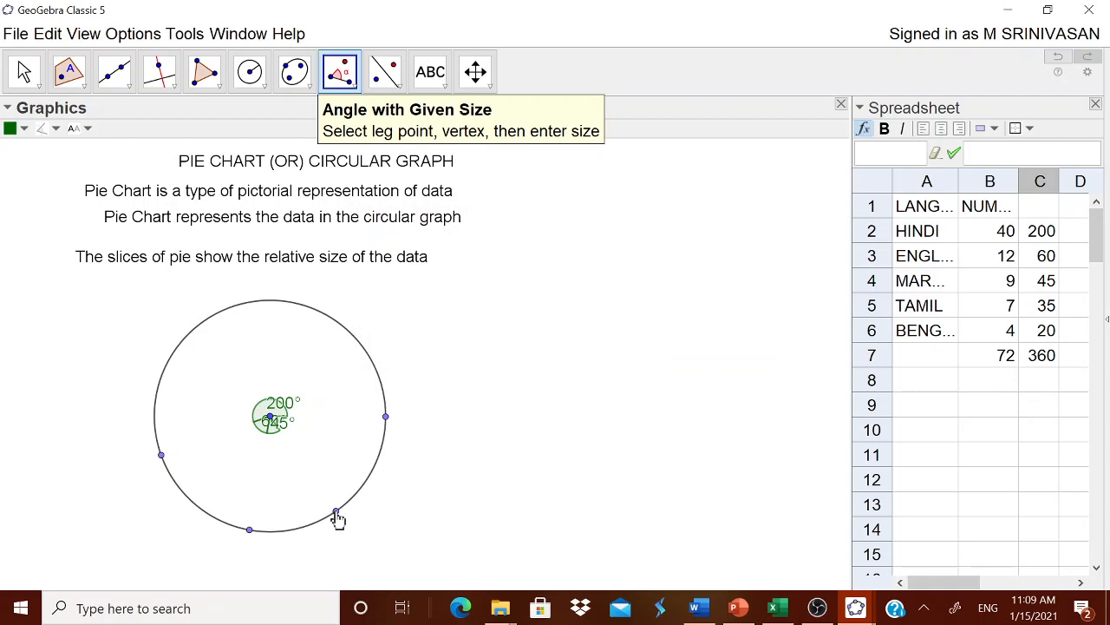
Construct a counterclockwise angle of size C5° at the circle's center, starting from the end point of the 45° angle
{"action": "left_click", "coordinate": [337, 513]}
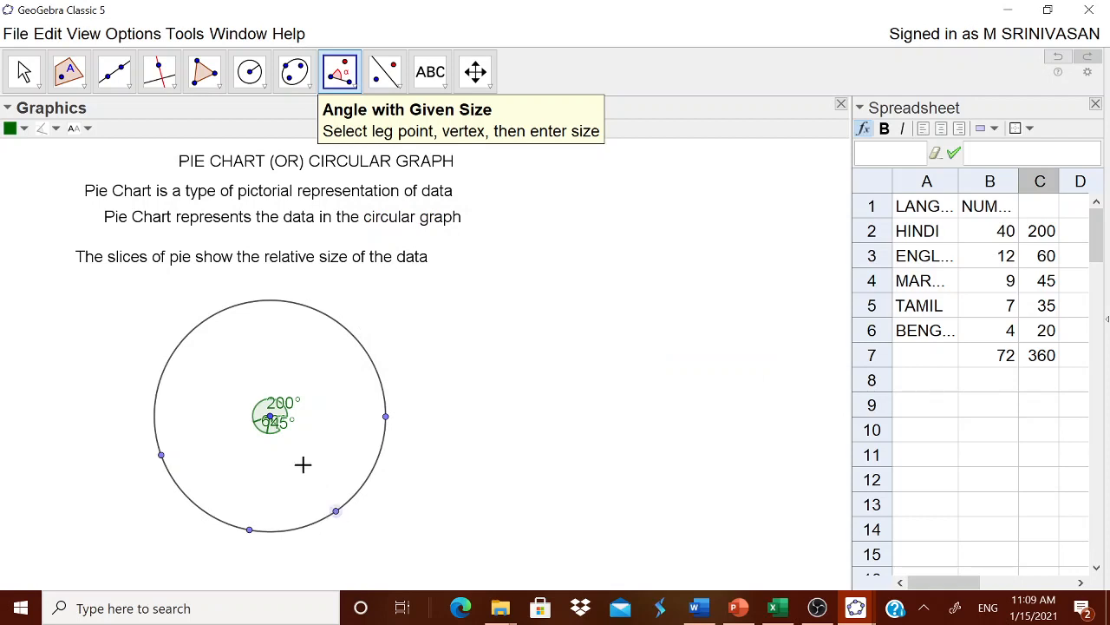
{"action": "left_click", "coordinate": [270, 421]}
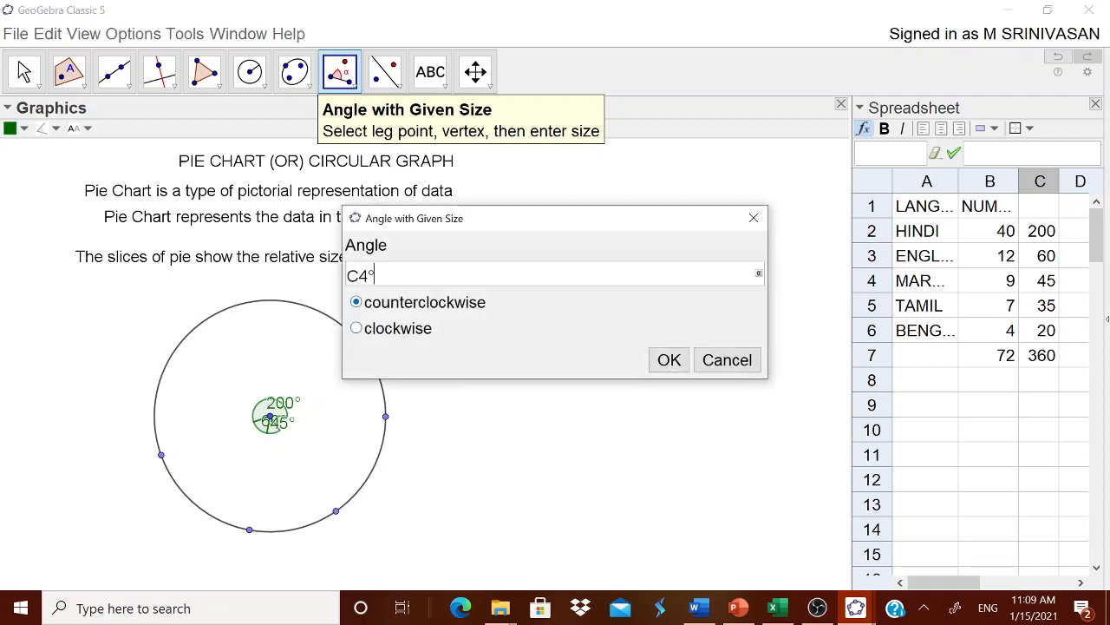
{"action": "key", "text": "shift+Left"}
{"action": "type", "text": "5"}
{"action": "left_click", "coordinate": [666, 365]}
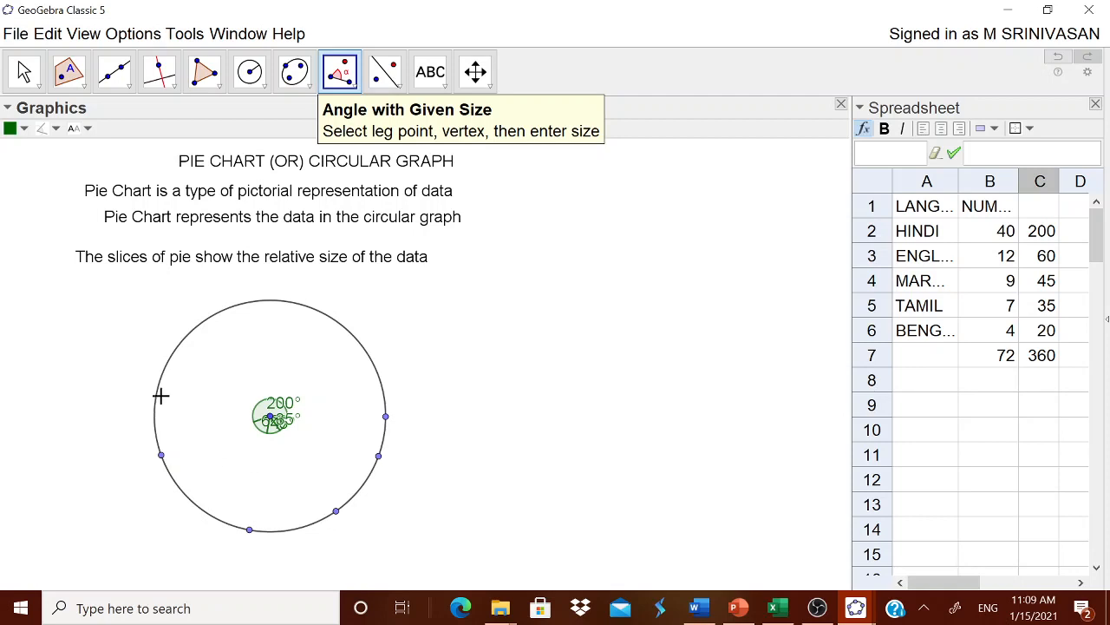
Move the 200°, 60°, 45° and 35° angle labels apart around the circle's center so they no longer overlap
{"action": "key", "text": "Escape"}
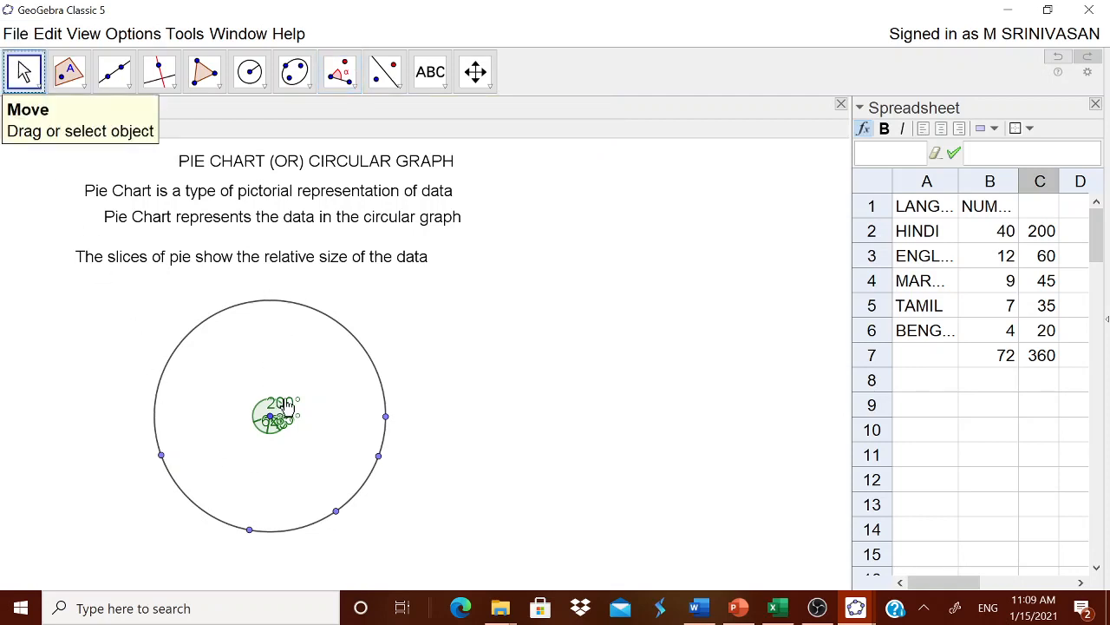
{"action": "left_click_drag", "start_coordinate": [282, 404], "coordinate": [303, 429]}
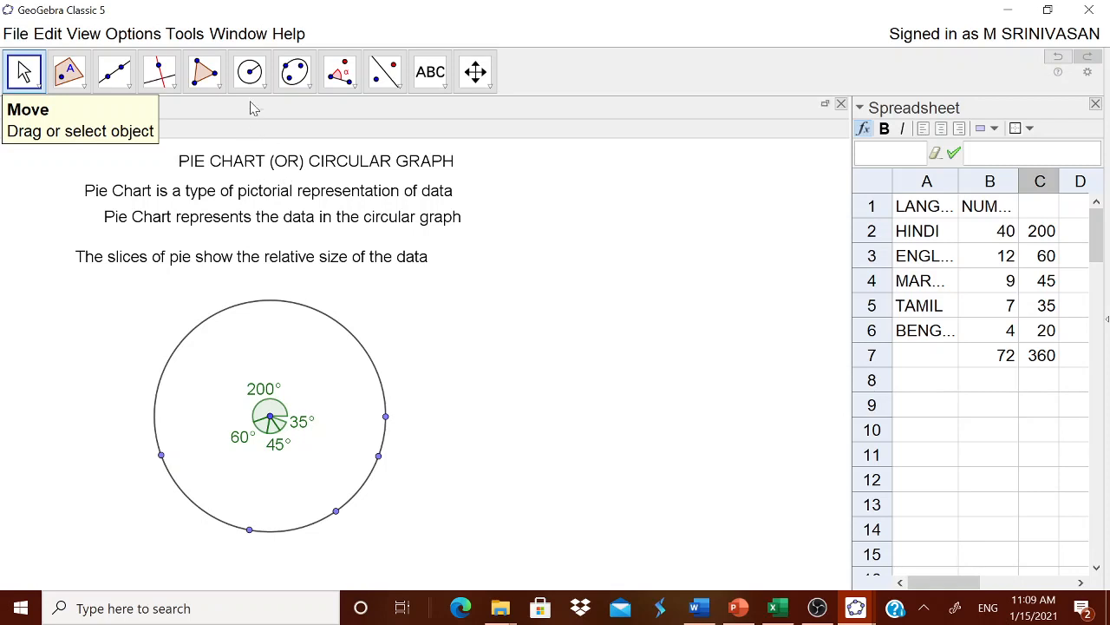
{"action": "left_click", "coordinate": [264, 89]}
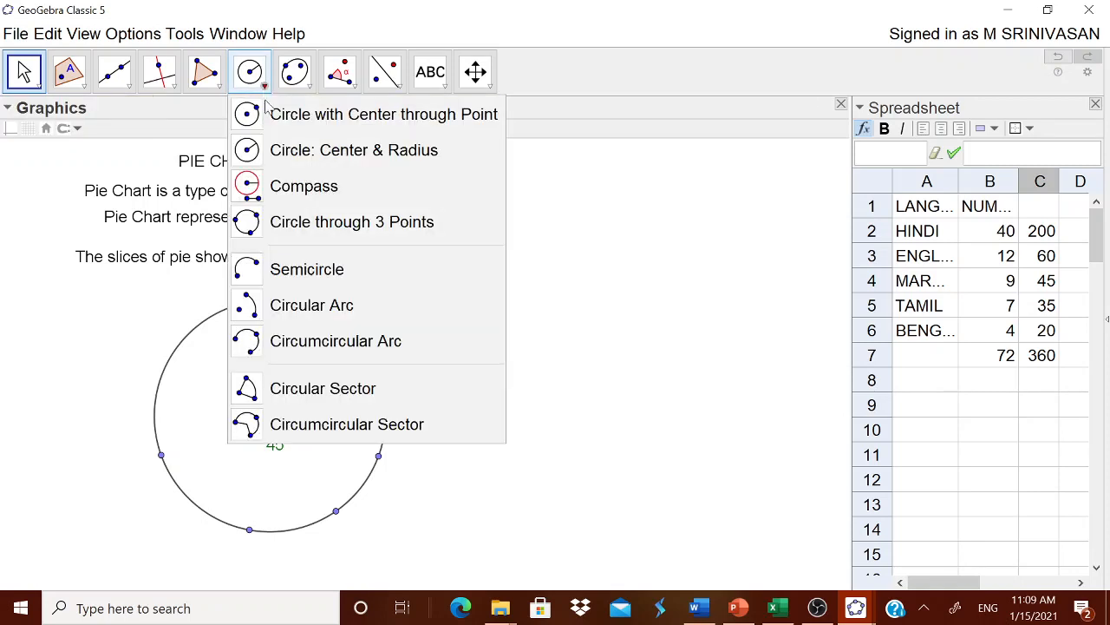
{"action": "left_click", "coordinate": [318, 402]}
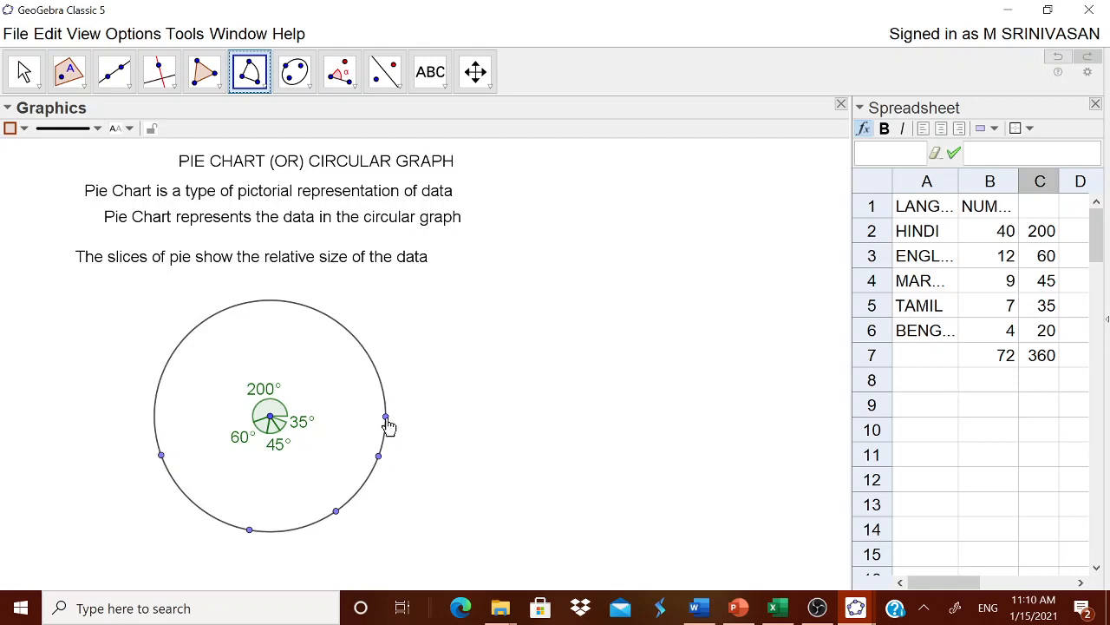
{"action": "left_click", "coordinate": [386, 418]}
{"action": "key", "text": "Escape"}
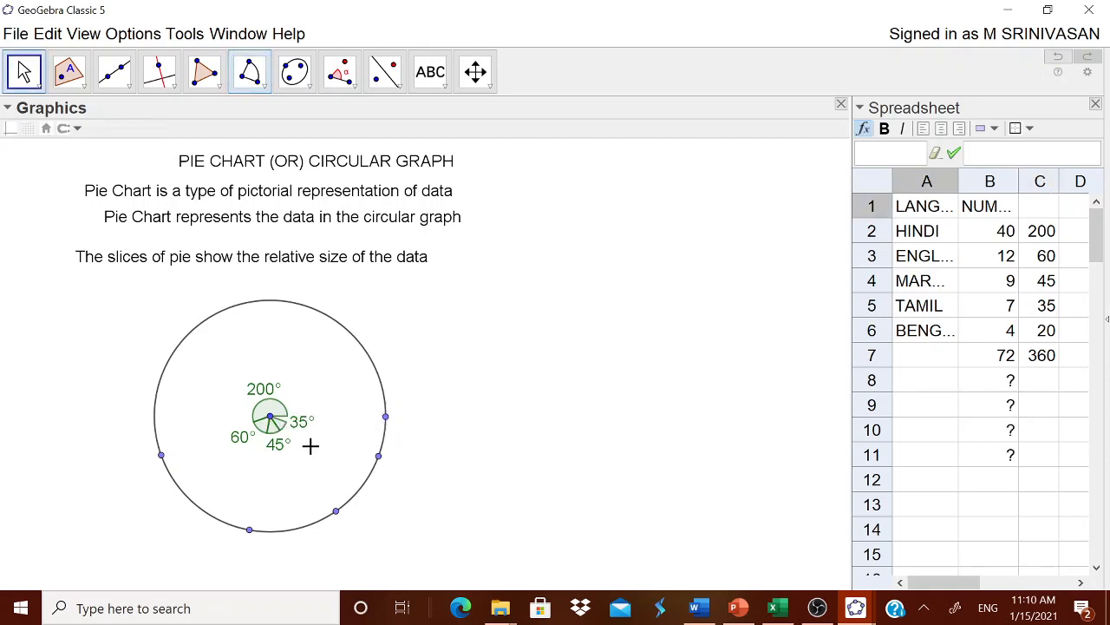
{"action": "left_click", "coordinate": [271, 419]}
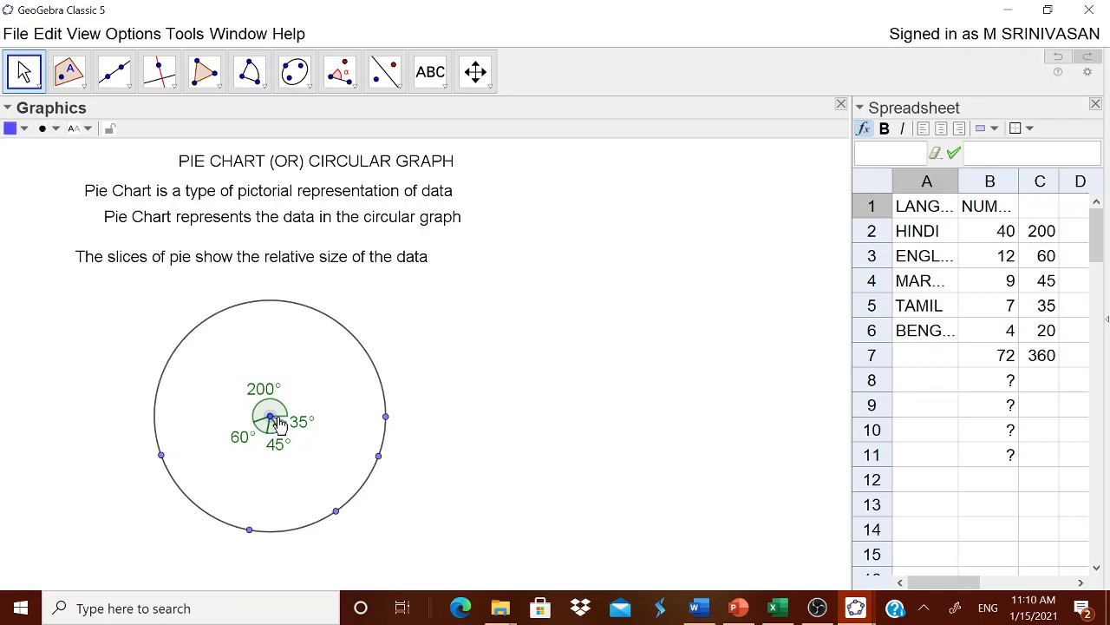
{"action": "left_click", "coordinate": [386, 417]}
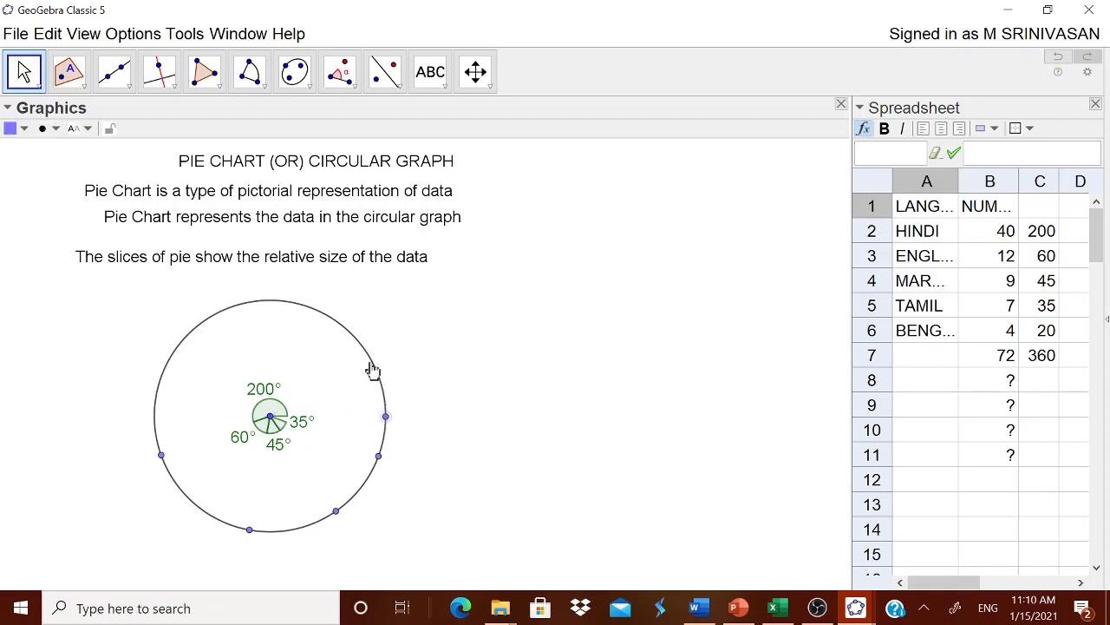
Draw a circular sector centered on the circle that covers the 200° angle, from its start point to its end point
{"action": "left_click", "coordinate": [262, 84]}
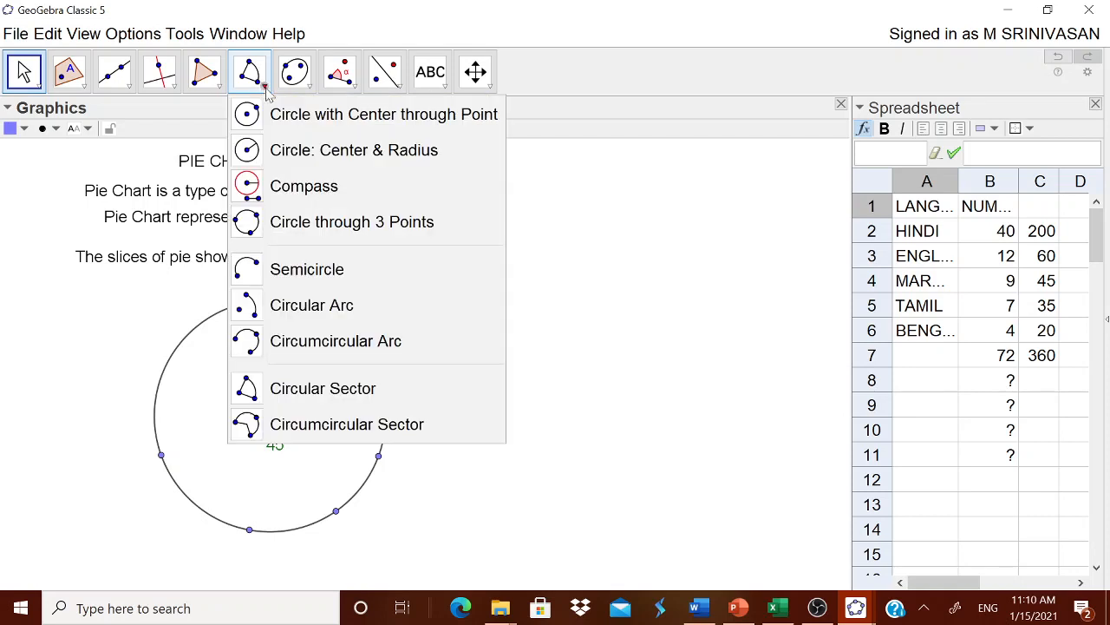
{"action": "left_click", "coordinate": [315, 385]}
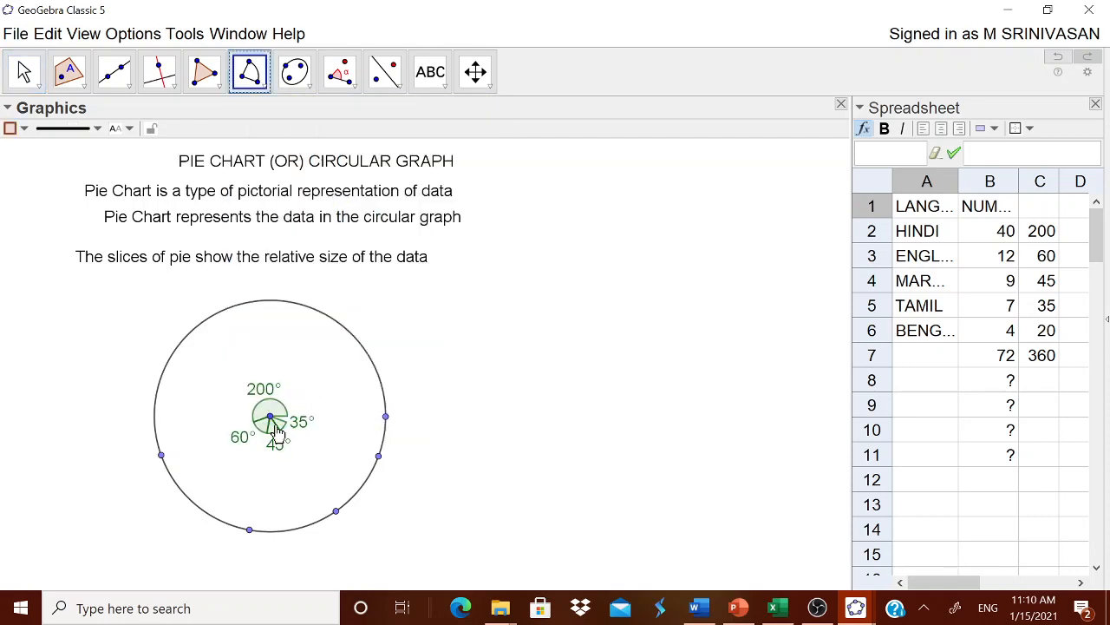
{"action": "left_click", "coordinate": [270, 420]}
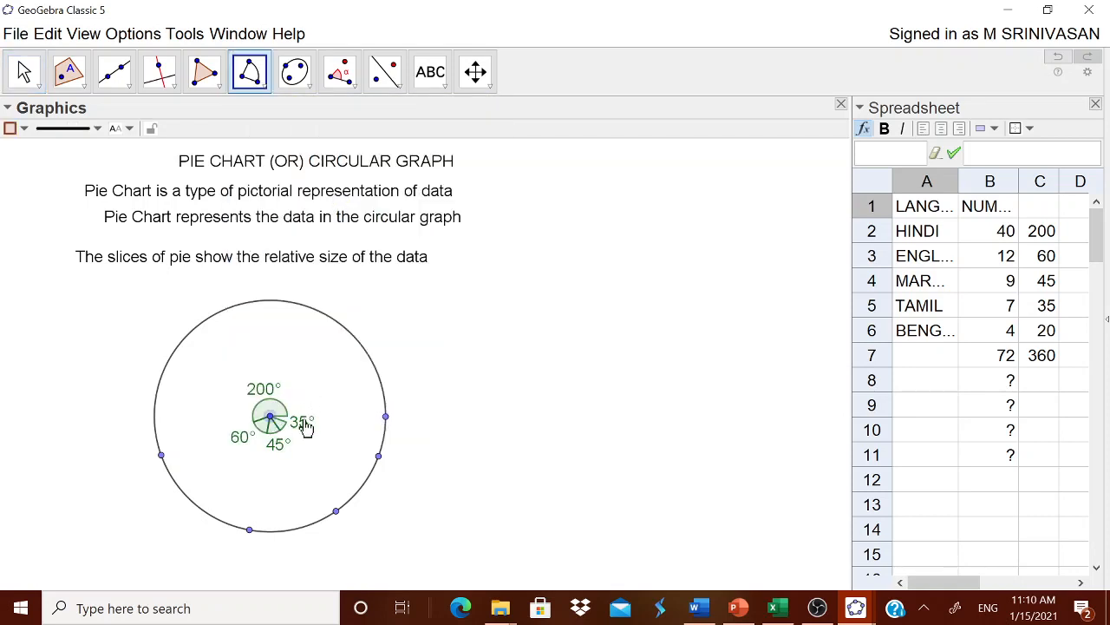
{"action": "left_click", "coordinate": [386, 417]}
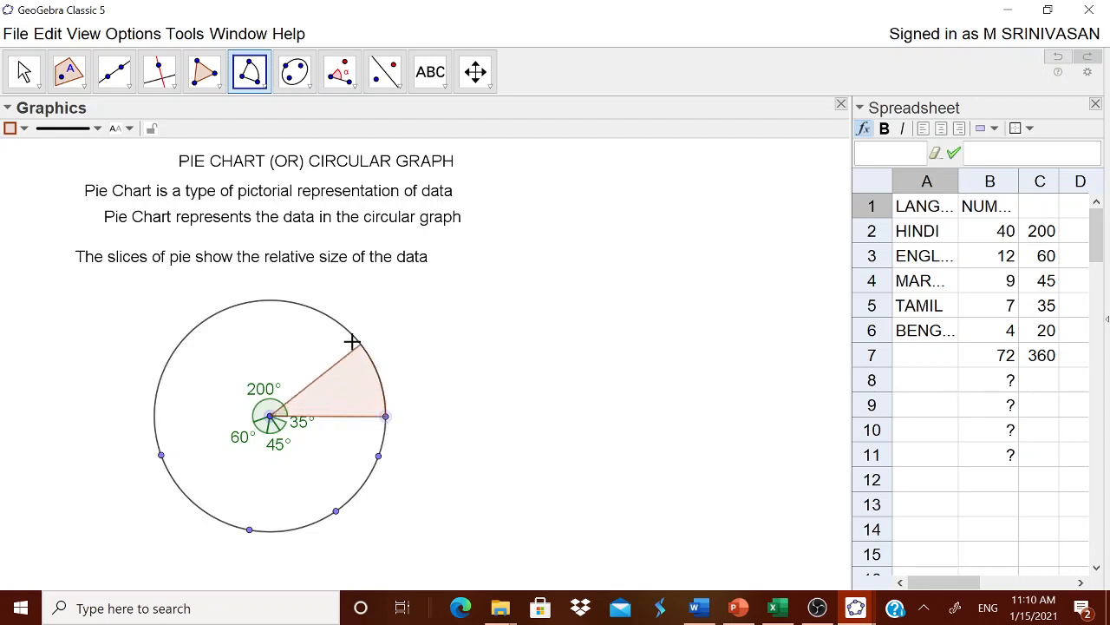
{"action": "left_click", "coordinate": [161, 456]}
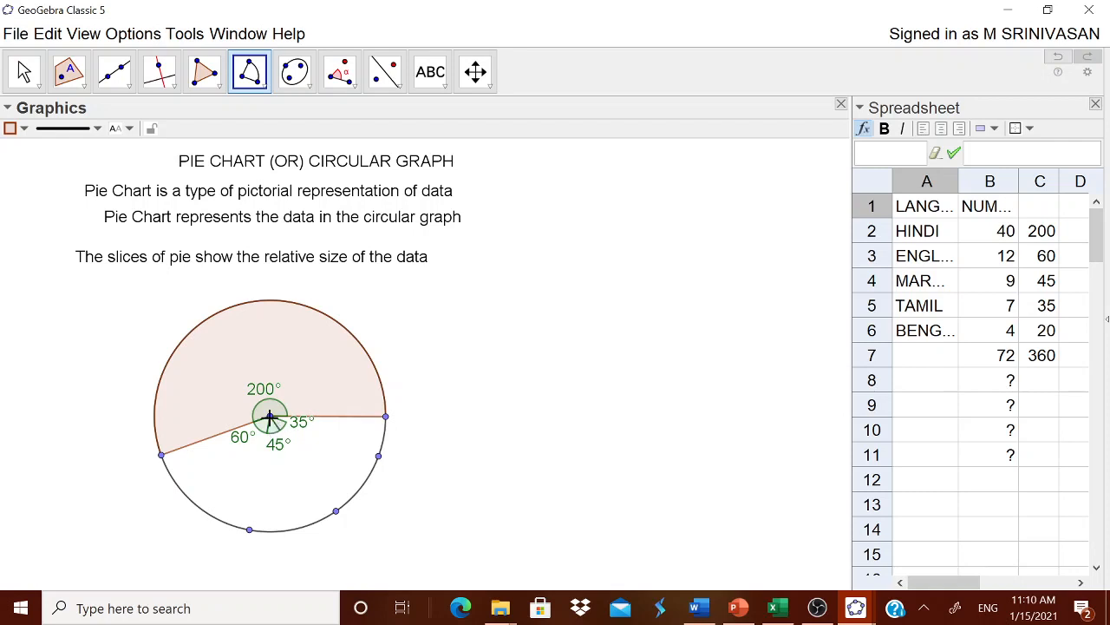
Draw circular sectors from the circle's center over the 60° and 45° angles
{"action": "left_click", "coordinate": [162, 457]}
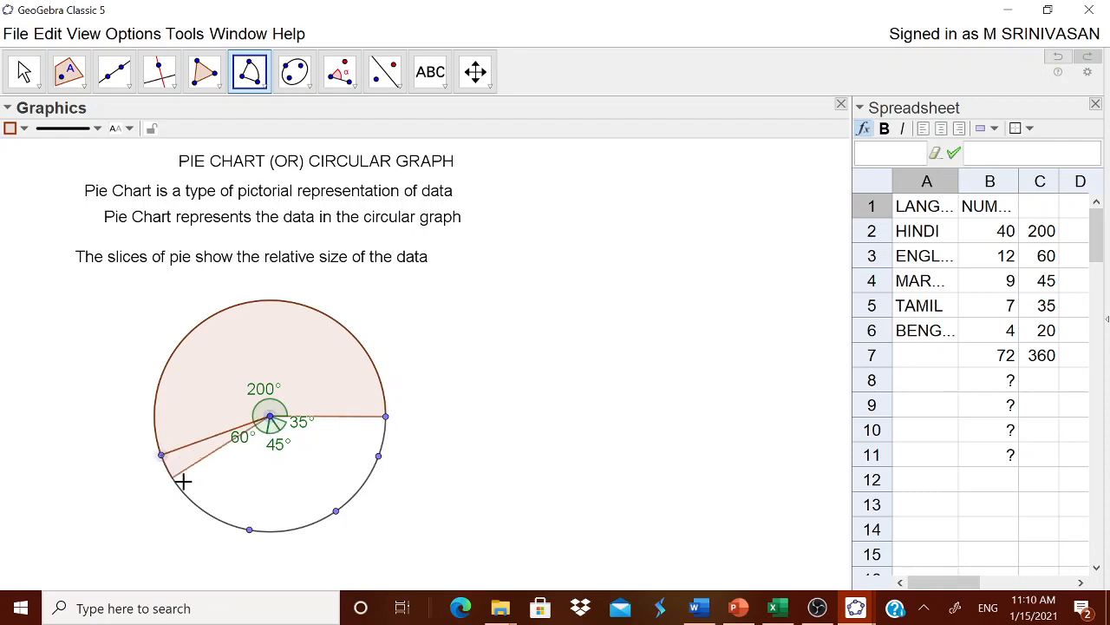
{"action": "left_click", "coordinate": [248, 528]}
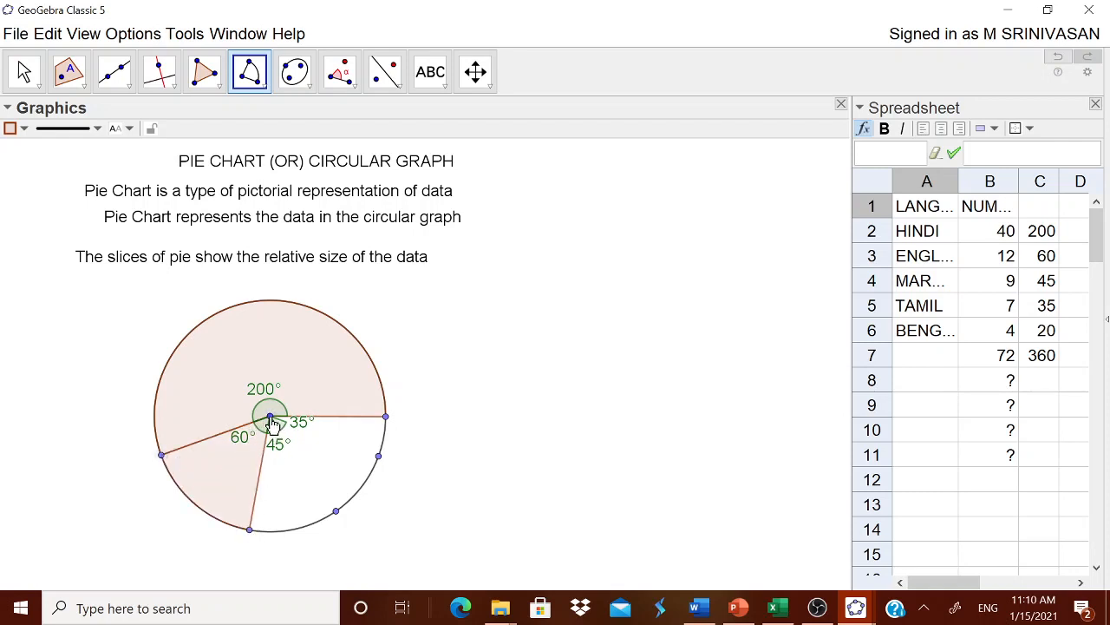
{"action": "left_click", "coordinate": [250, 531]}
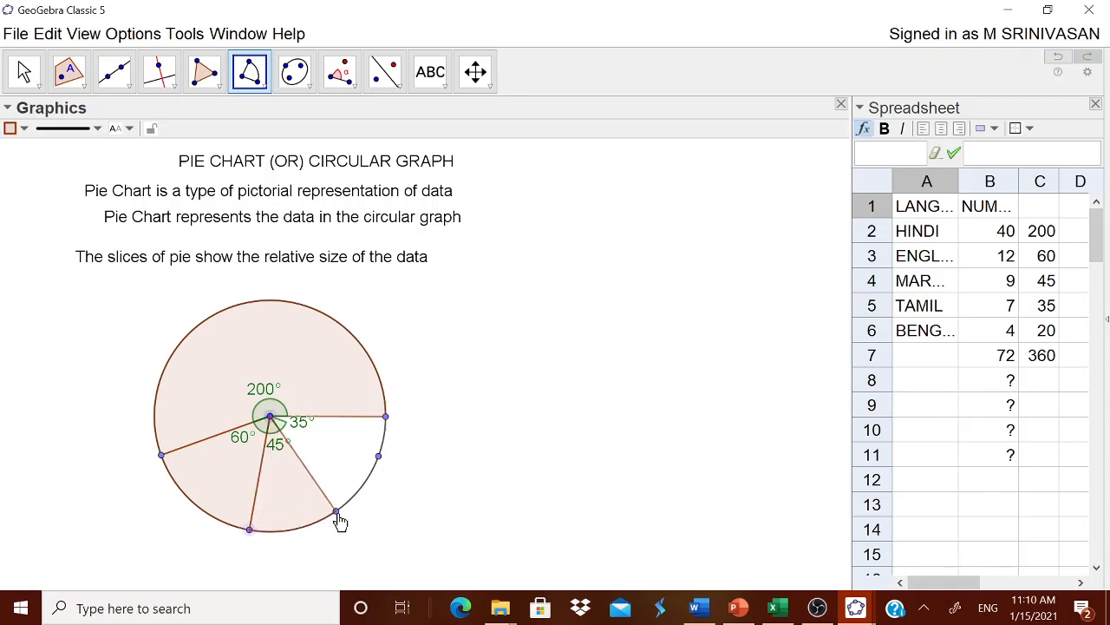
{"action": "left_click", "coordinate": [337, 513]}
Draw circular sectors from the circle's center over the 35° angle and over the remaining gap to the starting point
{"action": "left_click", "coordinate": [272, 419]}
{"action": "left_click", "coordinate": [337, 512]}
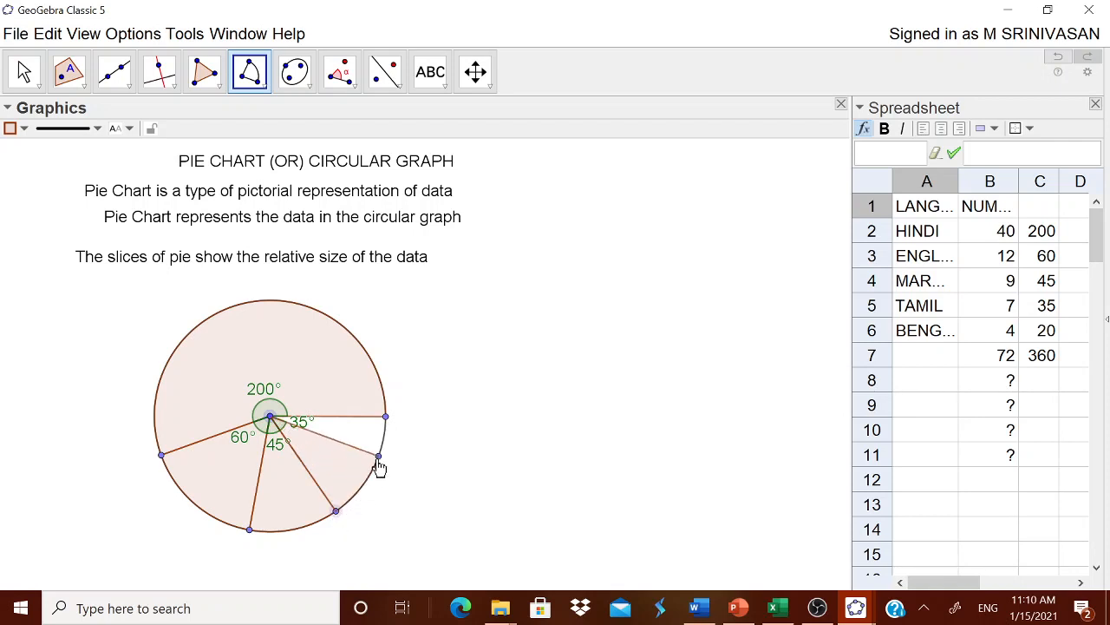
{"action": "left_click", "coordinate": [378, 456]}
{"action": "left_click", "coordinate": [271, 420]}
{"action": "left_click", "coordinate": [378, 456]}
{"action": "left_click", "coordinate": [386, 420]}
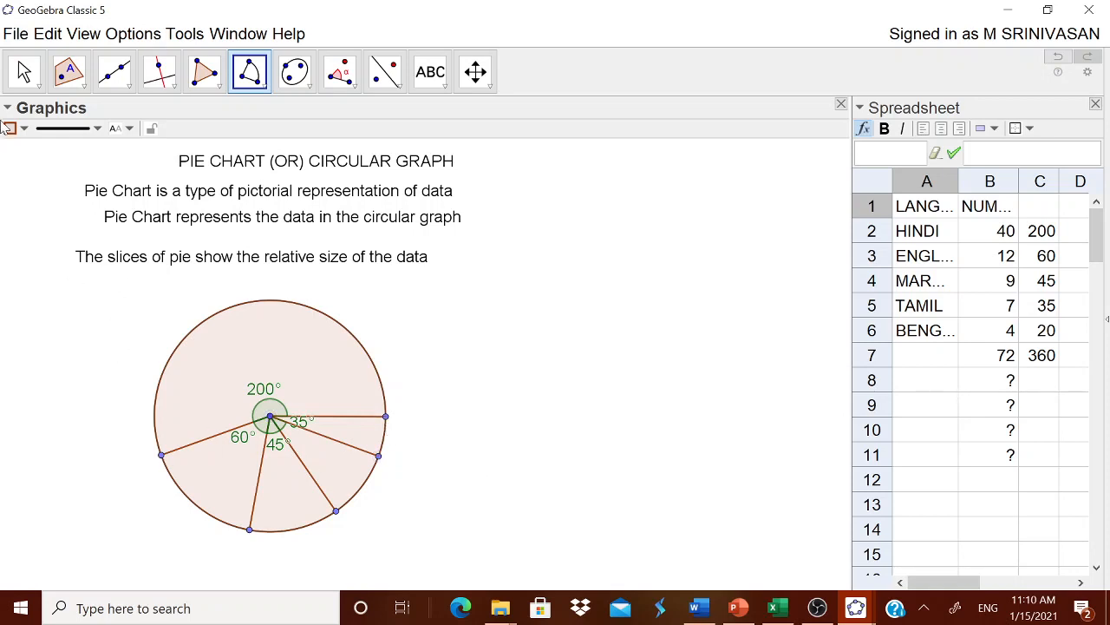
Move the 35° angle label down into its own slice, clear of the sector's edge
{"action": "left_click", "coordinate": [24, 72]}
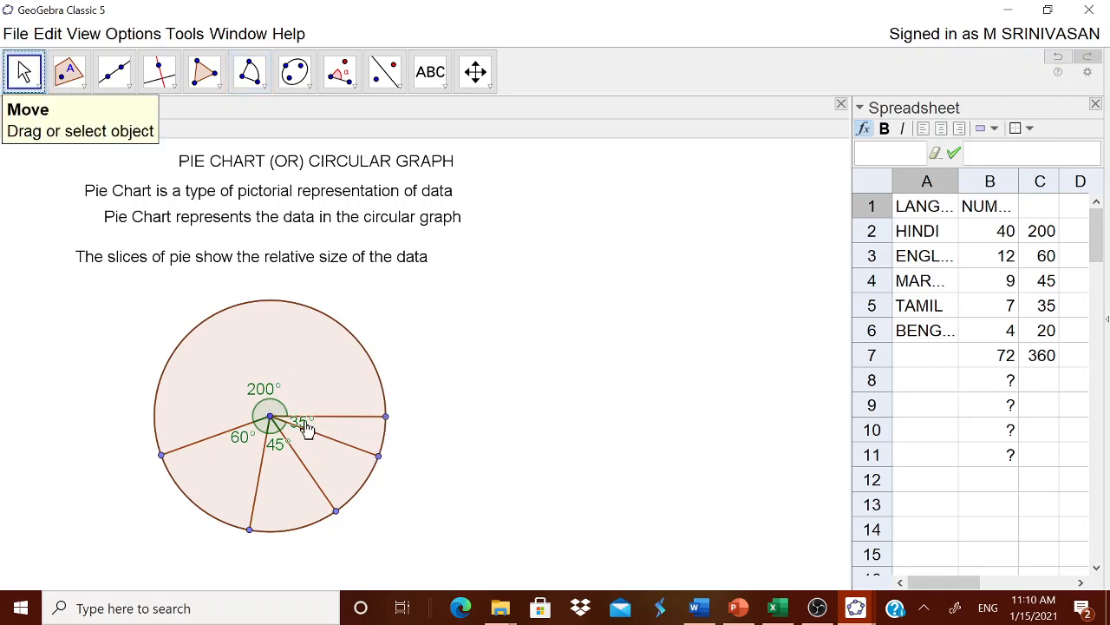
{"action": "left_click_drag", "start_coordinate": [305, 426], "coordinate": [309, 444]}
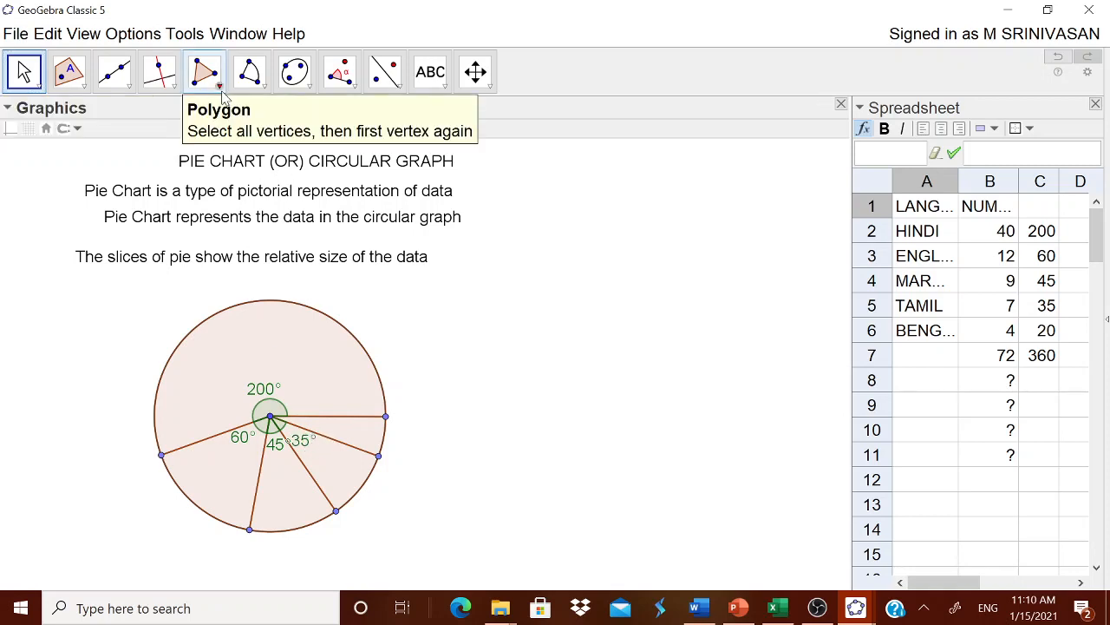
{"action": "left_click", "coordinate": [343, 84]}
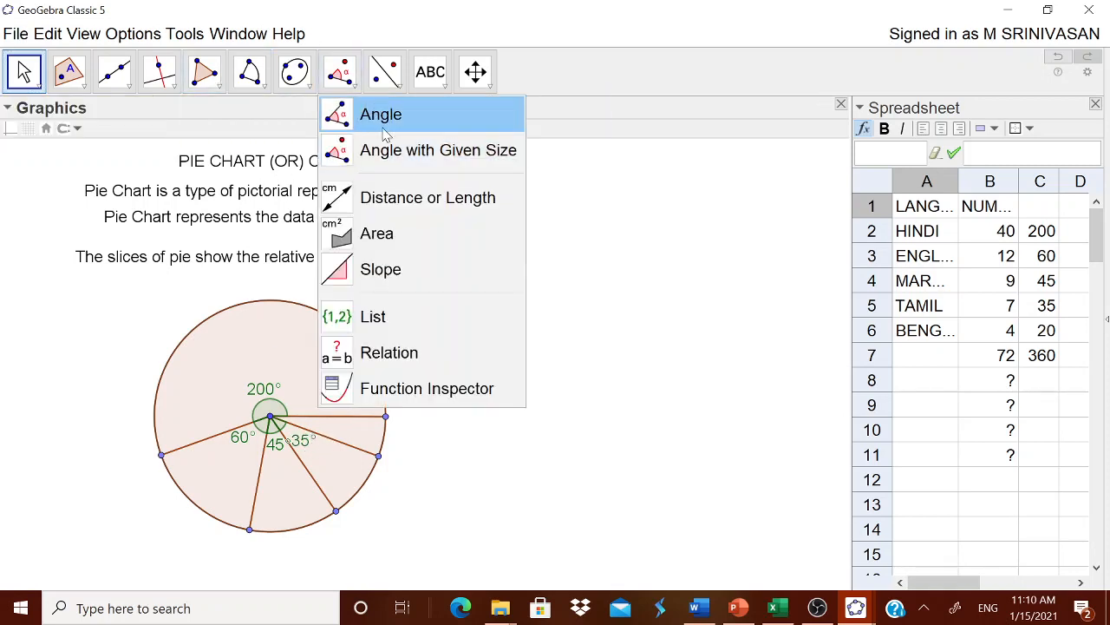
{"action": "left_click", "coordinate": [388, 121]}
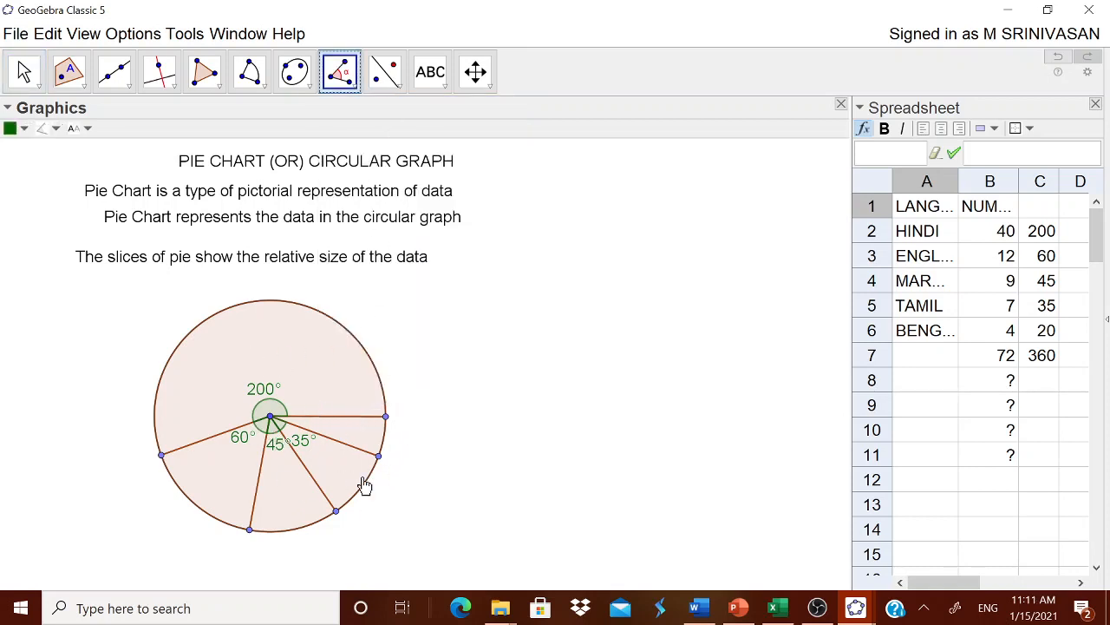
{"action": "left_click", "coordinate": [385, 417]}
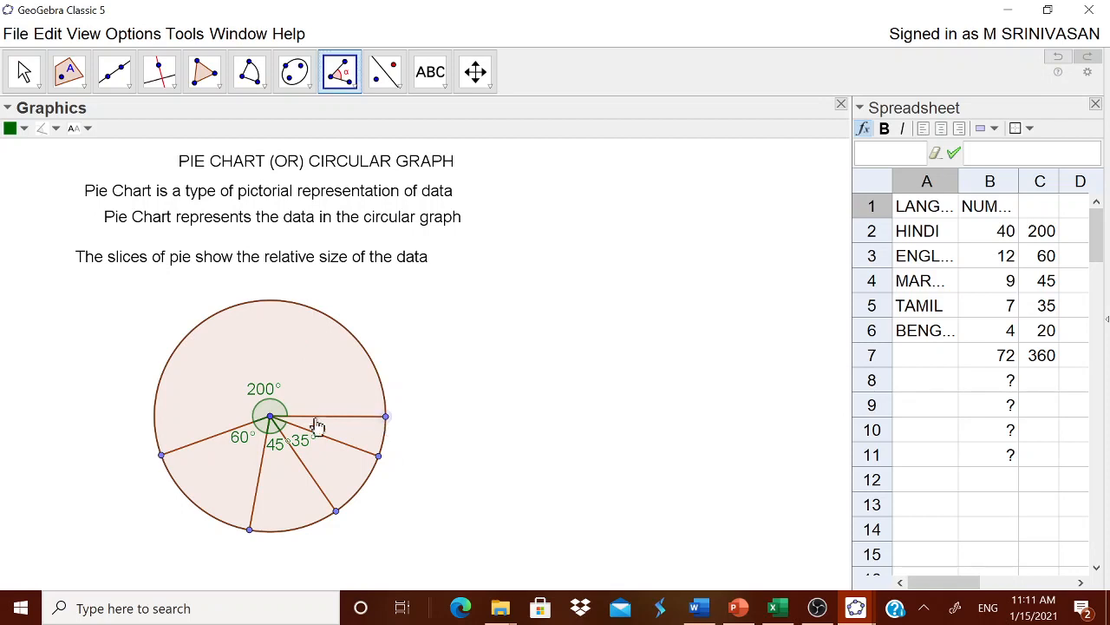
{"action": "left_click", "coordinate": [270, 418]}
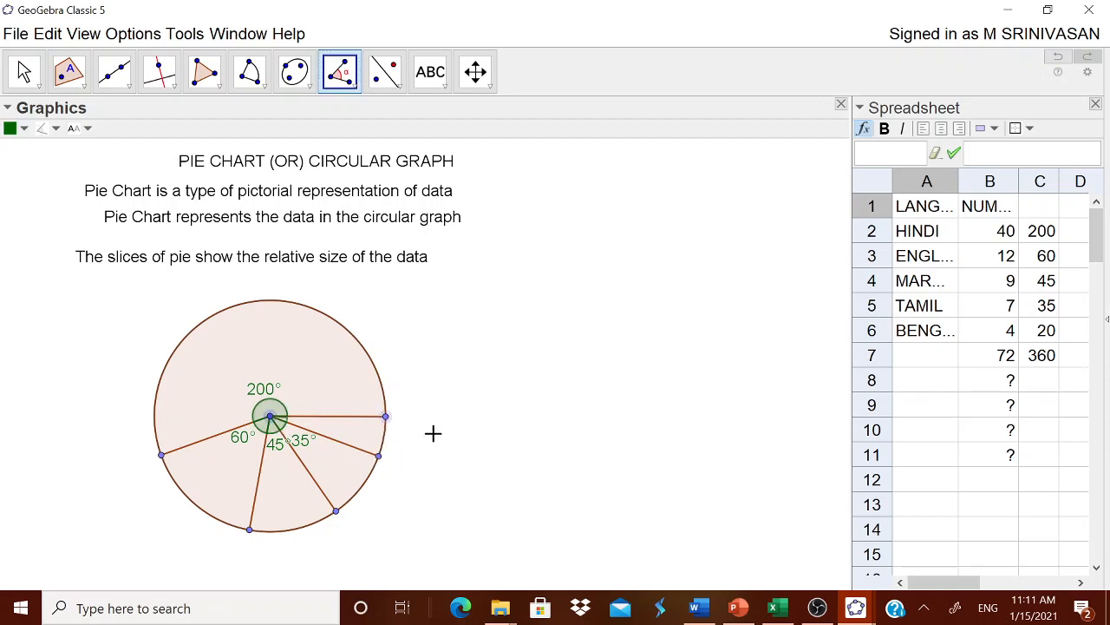
{"action": "key", "text": "Escape"}
{"action": "left_click", "coordinate": [379, 456]}
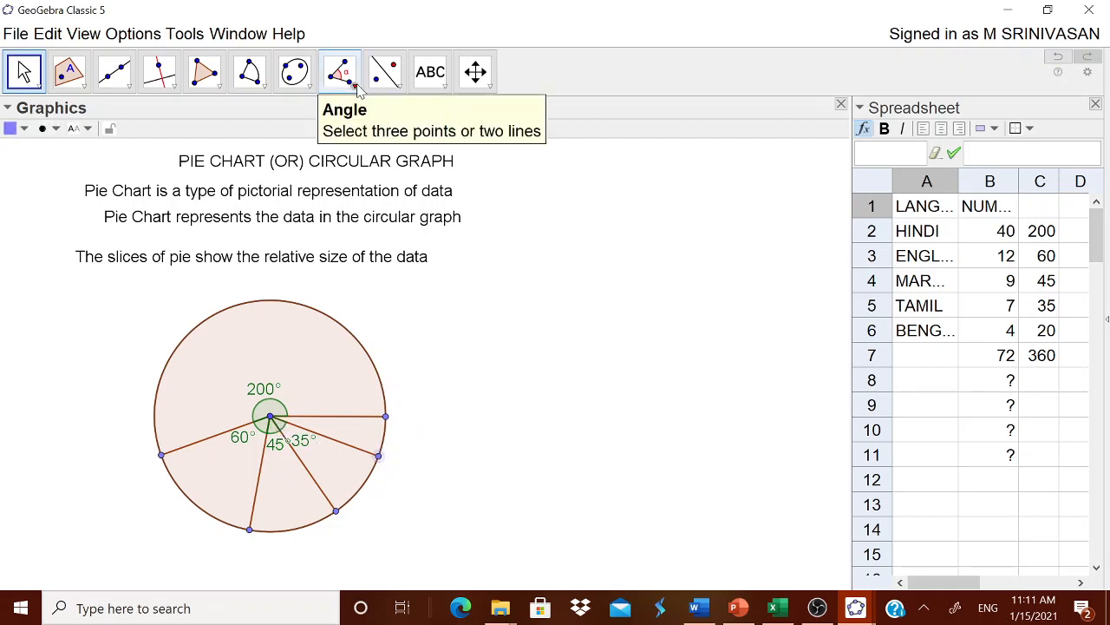
Mark the last slice's angle at the circle's center, from the 35° angle's end point to the starting point, and move its label into that slice
{"action": "left_click", "coordinate": [385, 71]}
{"action": "left_click", "coordinate": [339, 71]}
{"action": "left_click", "coordinate": [364, 118]}
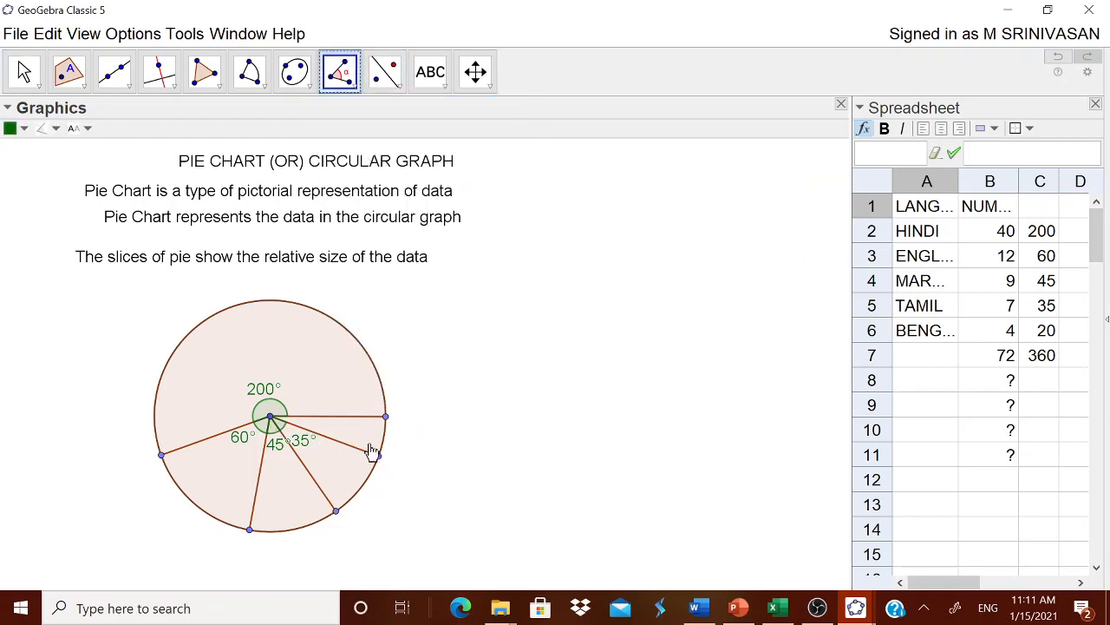
{"action": "left_click", "coordinate": [378, 458]}
{"action": "left_click", "coordinate": [270, 417]}
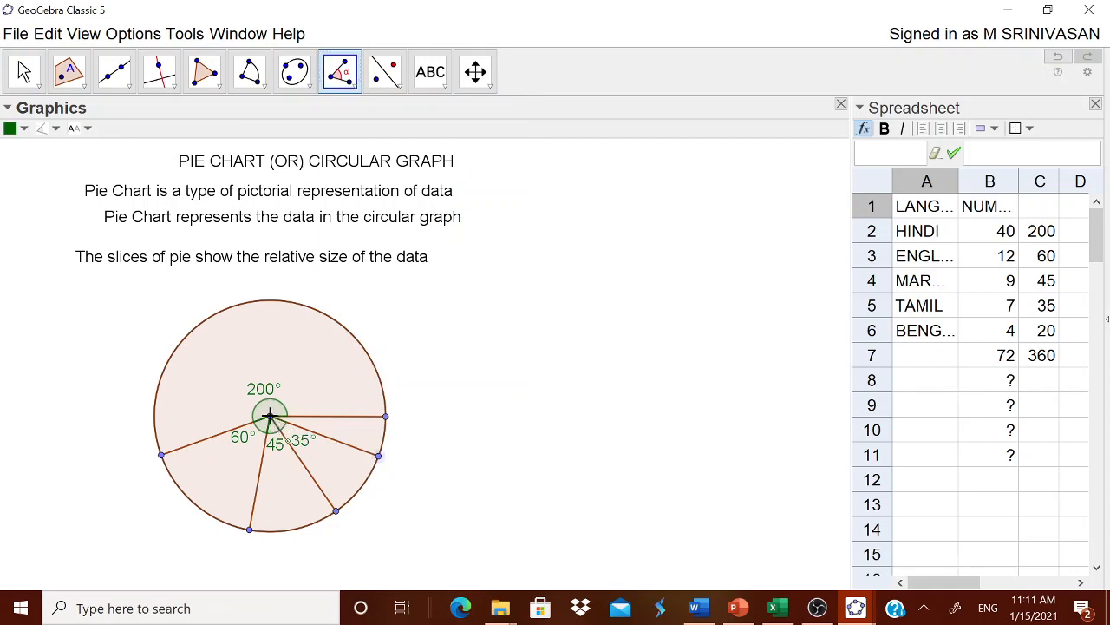
{"action": "left_click", "coordinate": [386, 417]}
{"action": "left_click", "coordinate": [24, 71]}
{"action": "left_click_drag", "start_coordinate": [294, 418], "coordinate": [327, 427]}
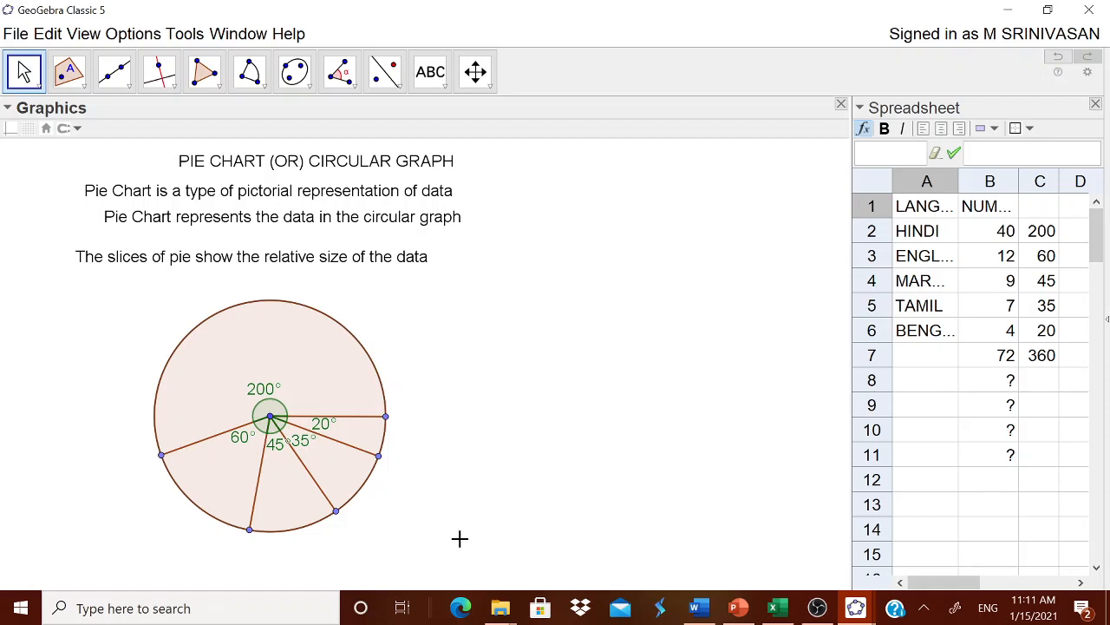
Hide the label of the 200° angle
{"action": "left_click", "coordinate": [264, 388]}
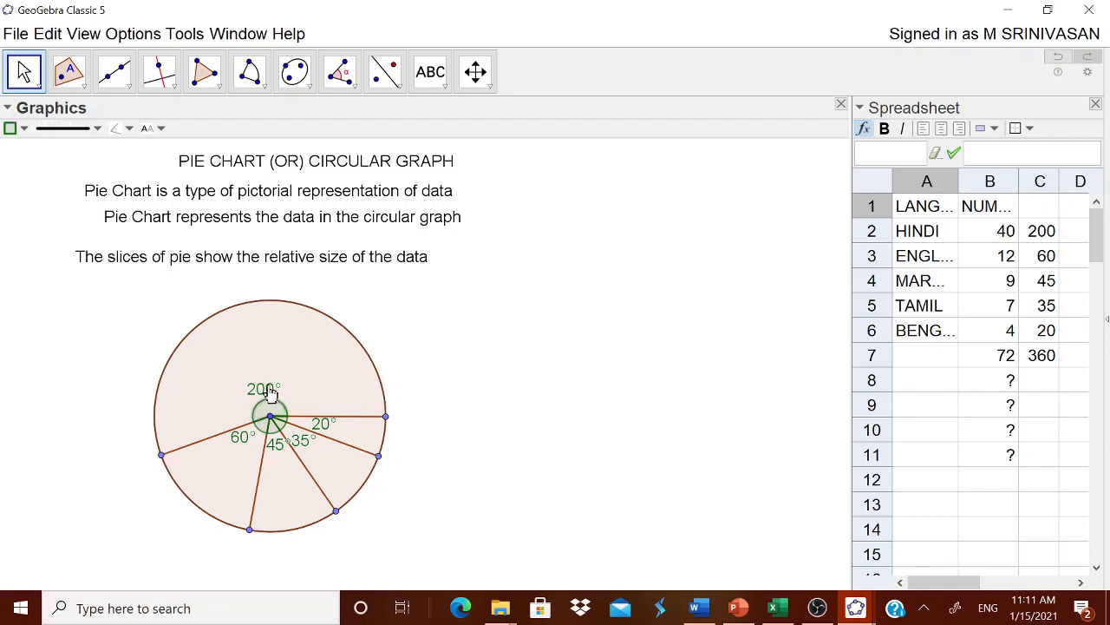
{"action": "right_click", "coordinate": [270, 393]}
{"action": "left_click", "coordinate": [409, 363]}
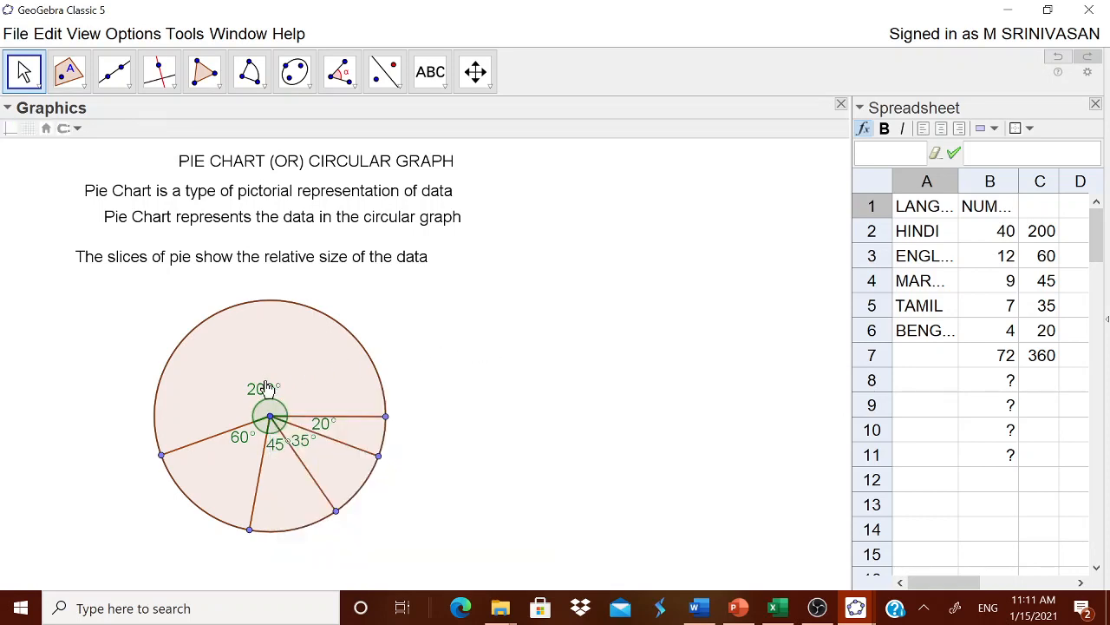
{"action": "left_click_drag", "start_coordinate": [267, 387], "coordinate": [266, 376]}
{"action": "right_click", "coordinate": [266, 376]}
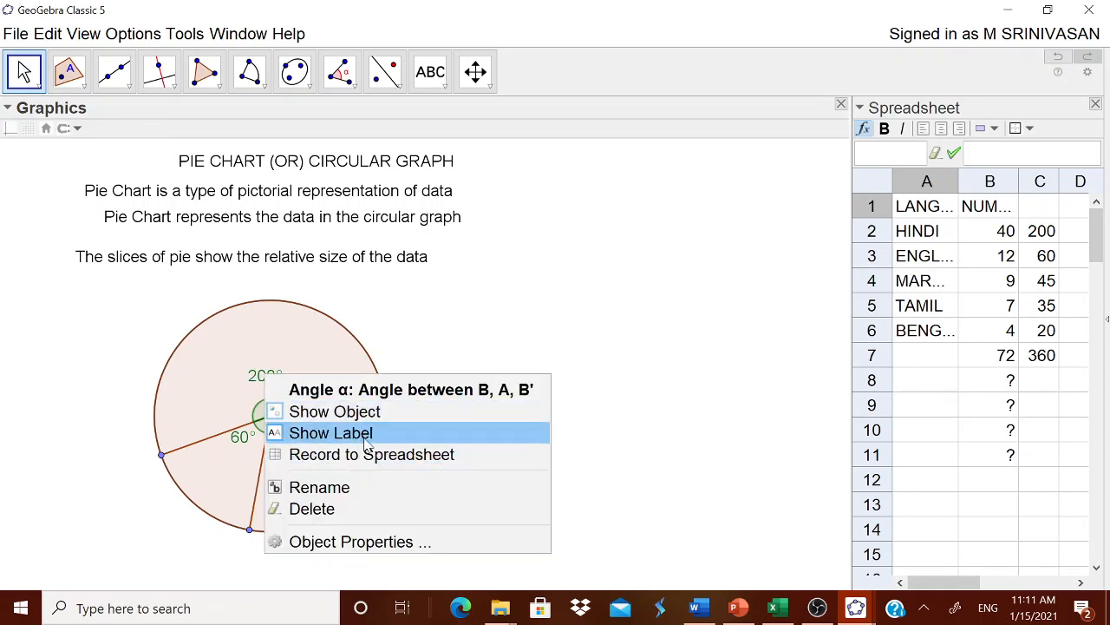
{"action": "left_click", "coordinate": [366, 441]}
Hide the labels of the 60°, 45°, 35° and 20° angles
{"action": "right_click", "coordinate": [242, 439]}
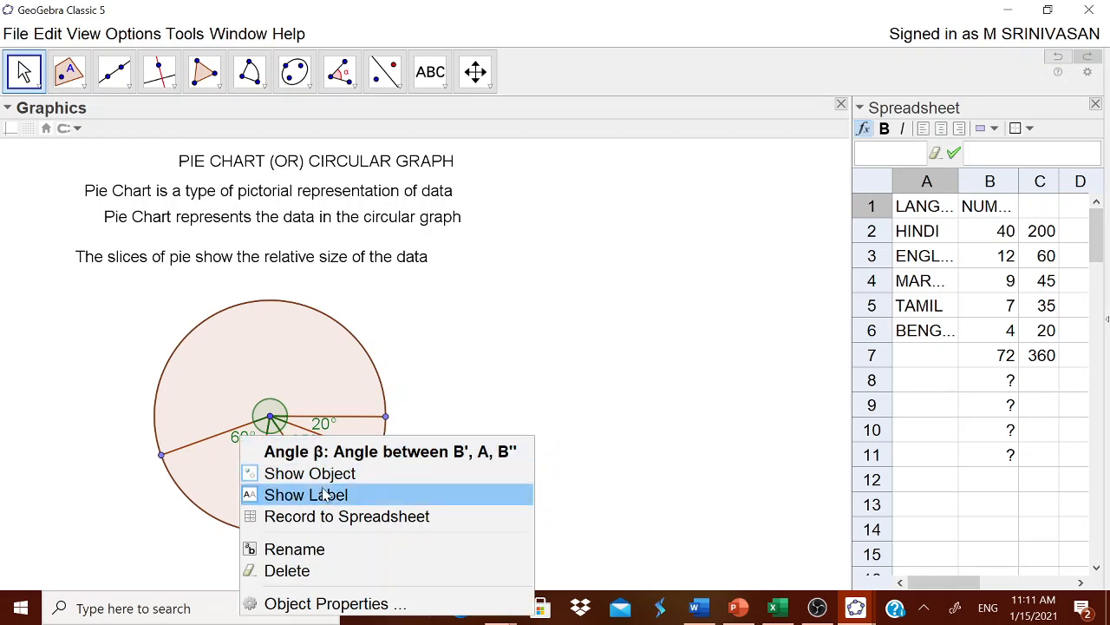
{"action": "left_click", "coordinate": [328, 495]}
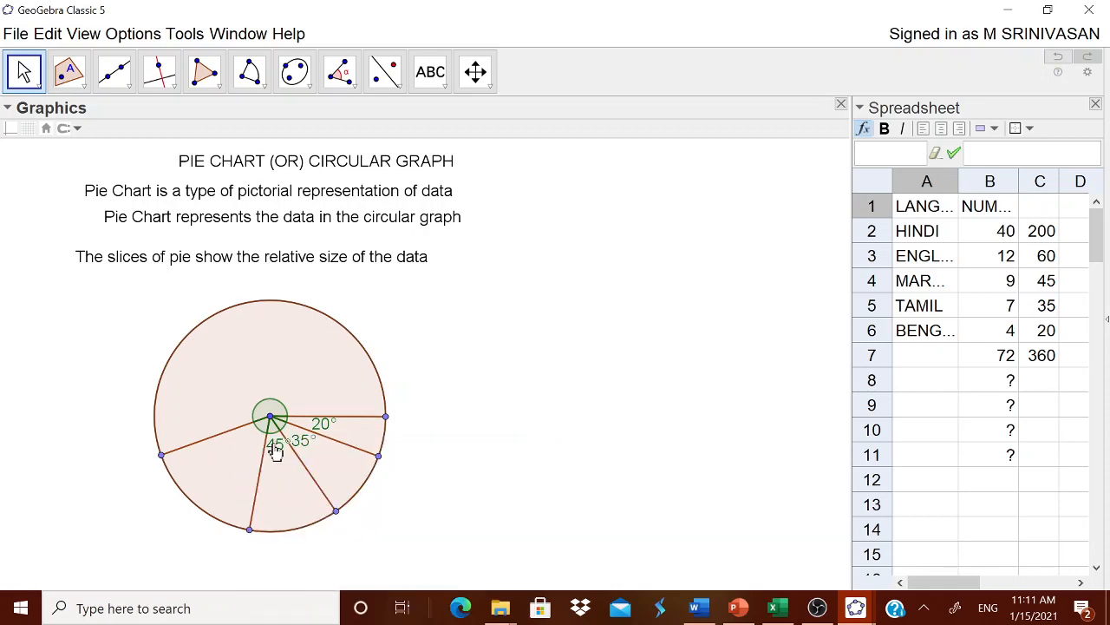
{"action": "right_click", "coordinate": [274, 451]}
{"action": "left_click", "coordinate": [330, 502]}
{"action": "right_click", "coordinate": [309, 454]}
{"action": "left_click", "coordinate": [366, 502]}
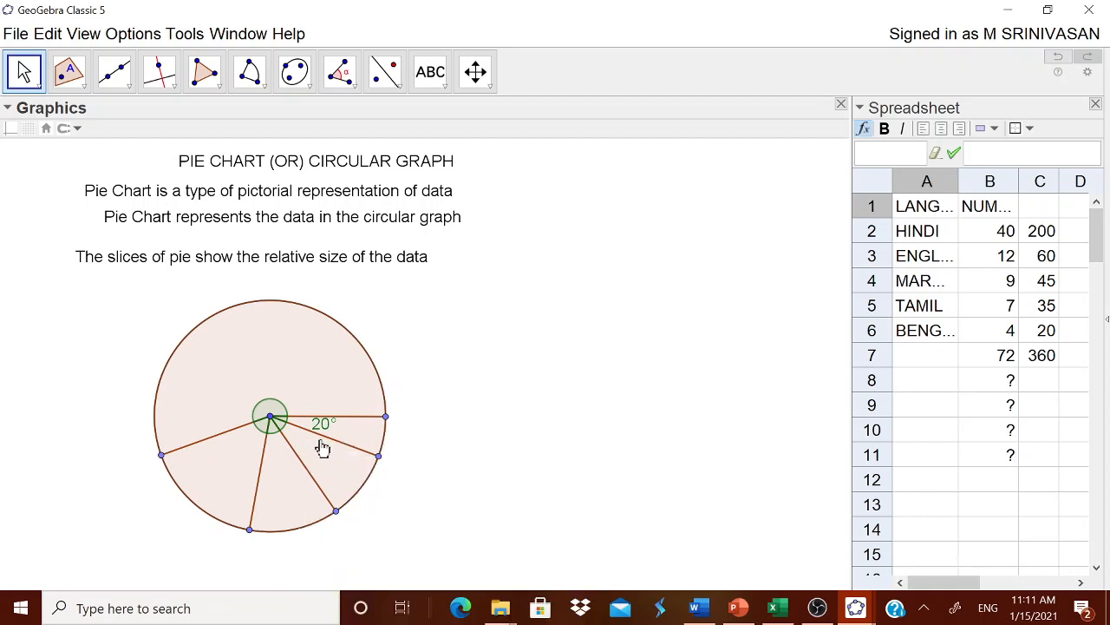
{"action": "right_click", "coordinate": [321, 428]}
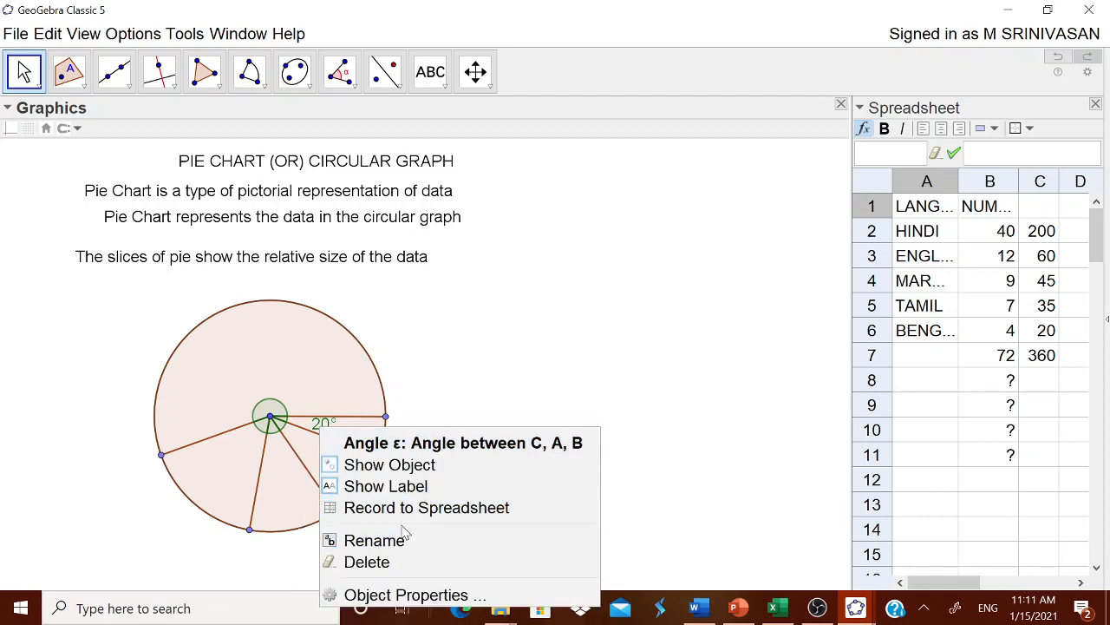
{"action": "left_click", "coordinate": [404, 487]}
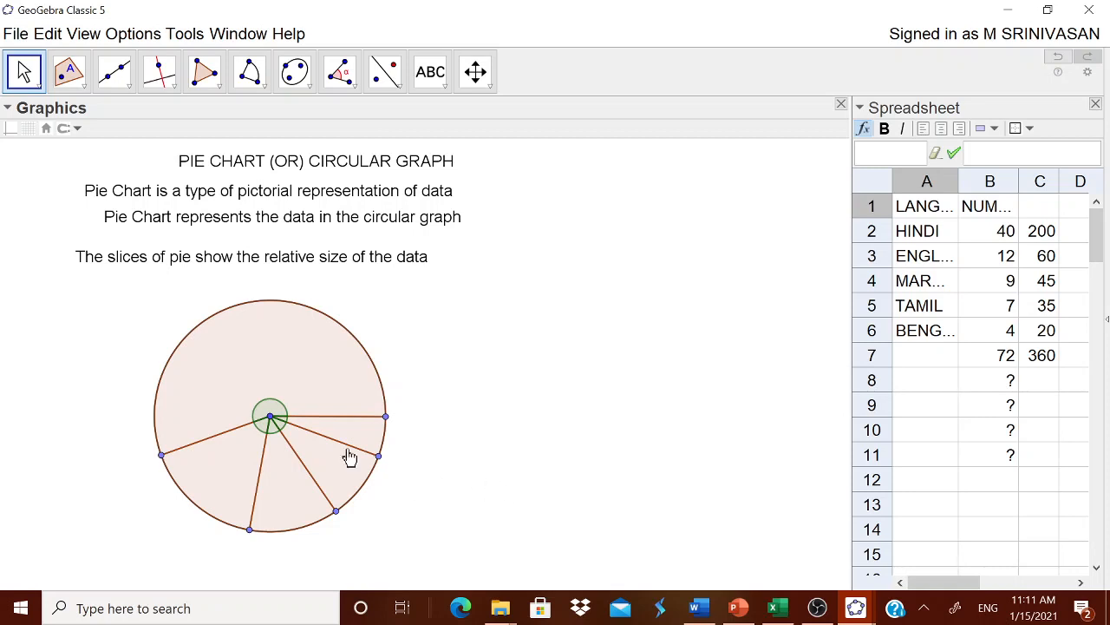
Color the largest sector, the 200° slice, red and set its opacity to 100
{"action": "right_click", "coordinate": [277, 367]}
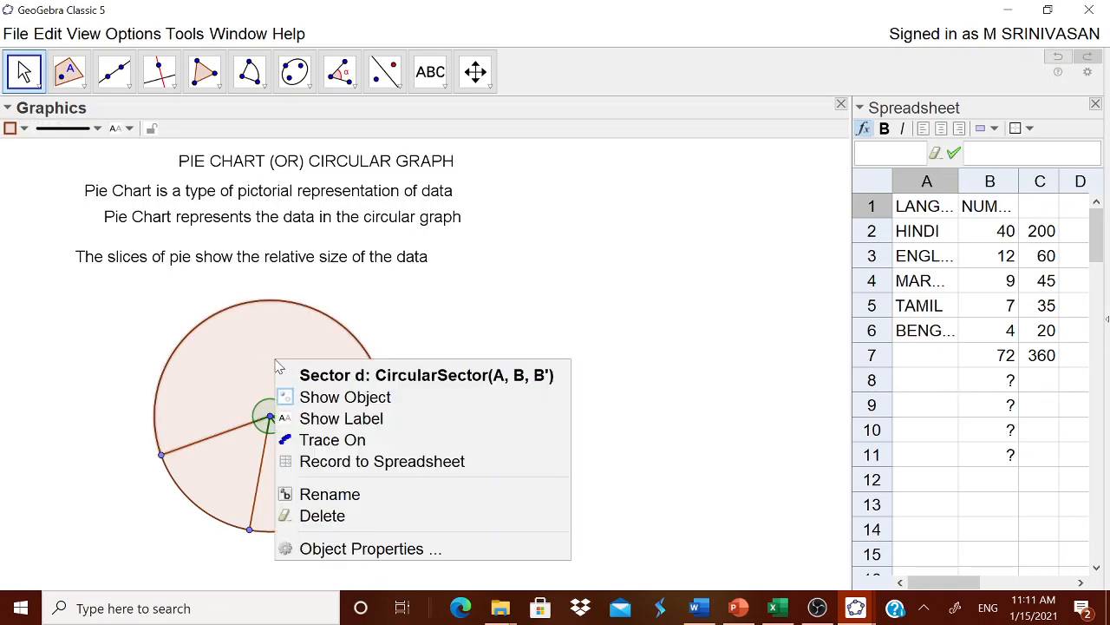
{"action": "left_click", "coordinate": [368, 548]}
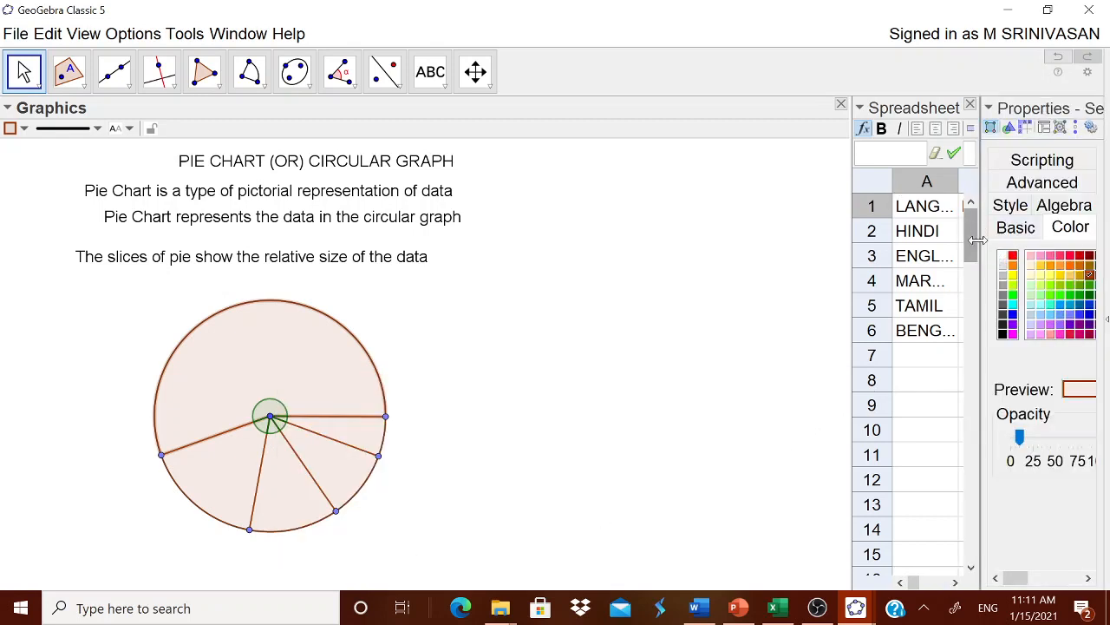
{"action": "left_click_drag", "start_coordinate": [980, 273], "coordinate": [870, 290]}
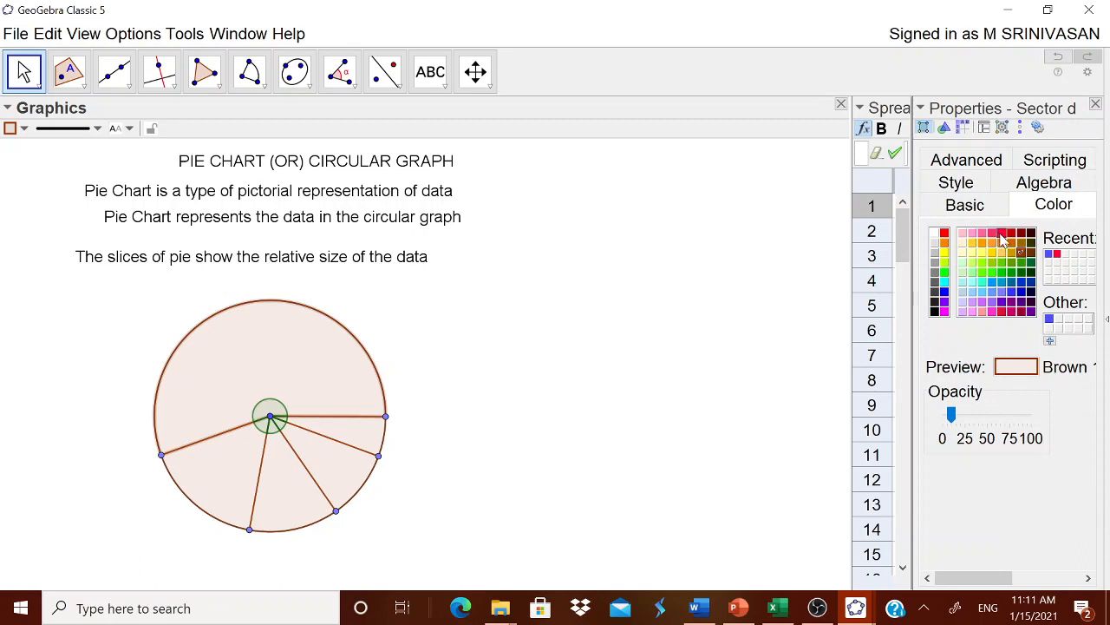
{"action": "left_click", "coordinate": [1002, 236]}
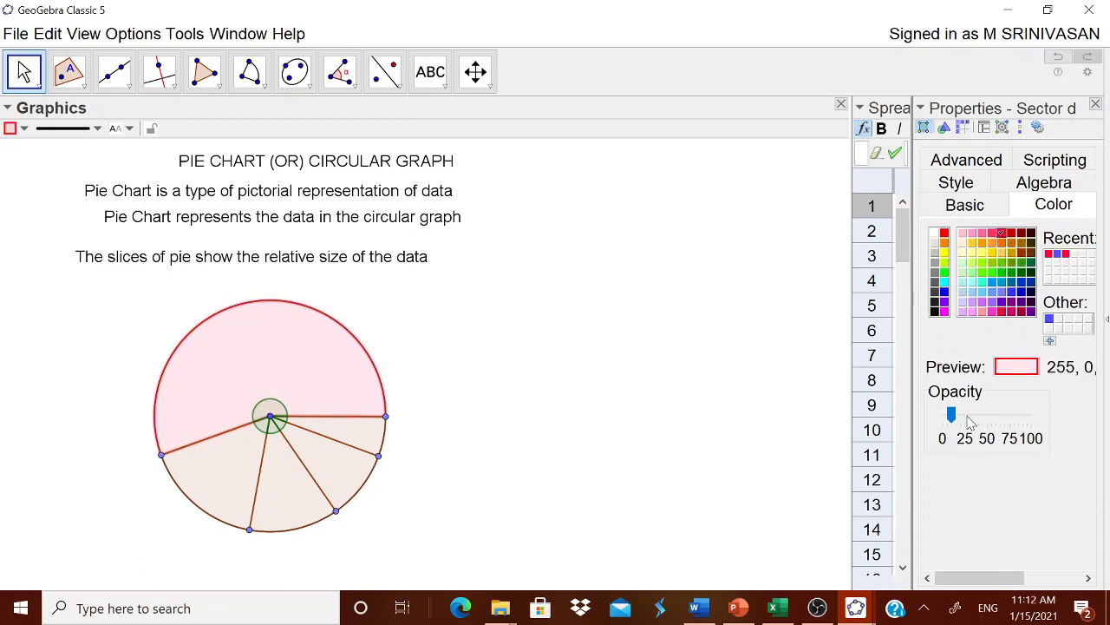
{"action": "left_click_drag", "start_coordinate": [955, 416], "coordinate": [1032, 418]}
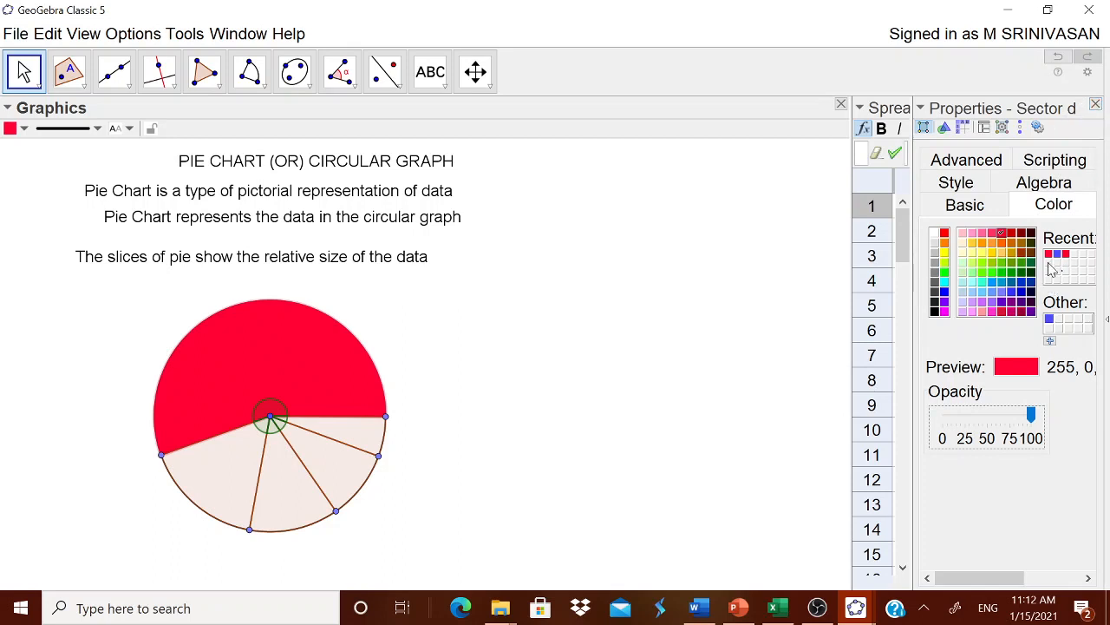
Color the 60° sector blue and set its opacity to 100
{"action": "left_click", "coordinate": [217, 495]}
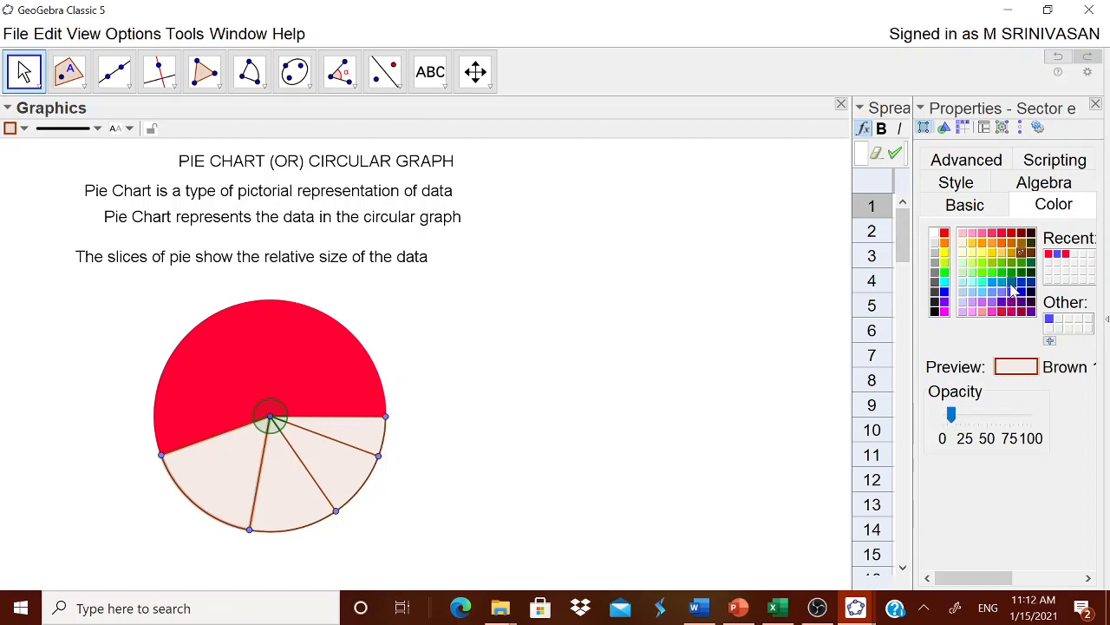
{"action": "left_click", "coordinate": [1011, 283]}
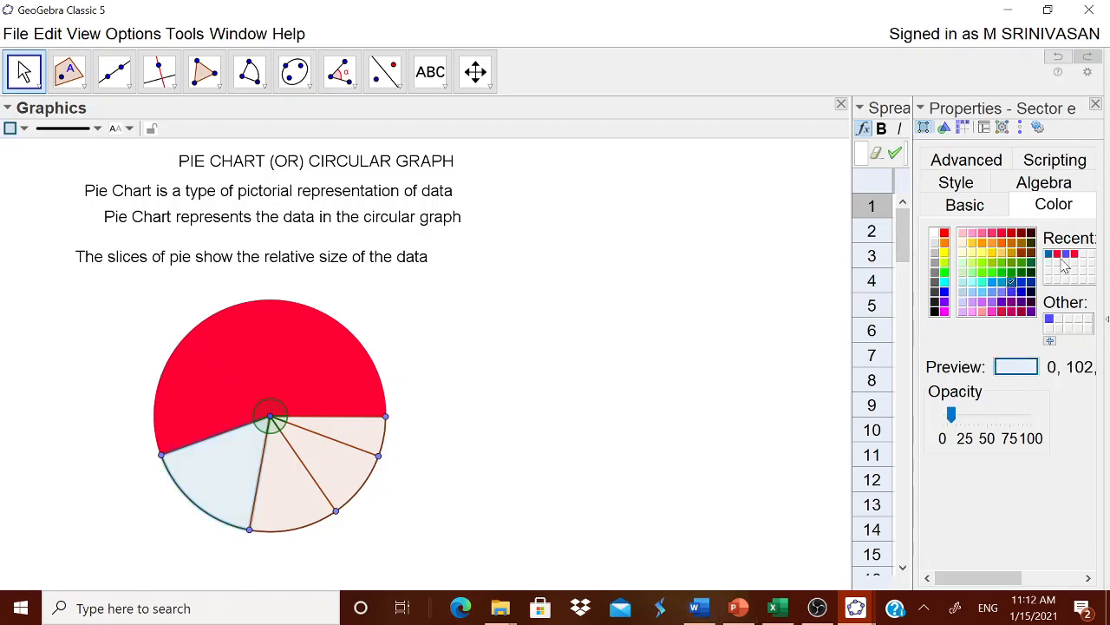
{"action": "left_click_drag", "start_coordinate": [951, 414], "coordinate": [1030, 416]}
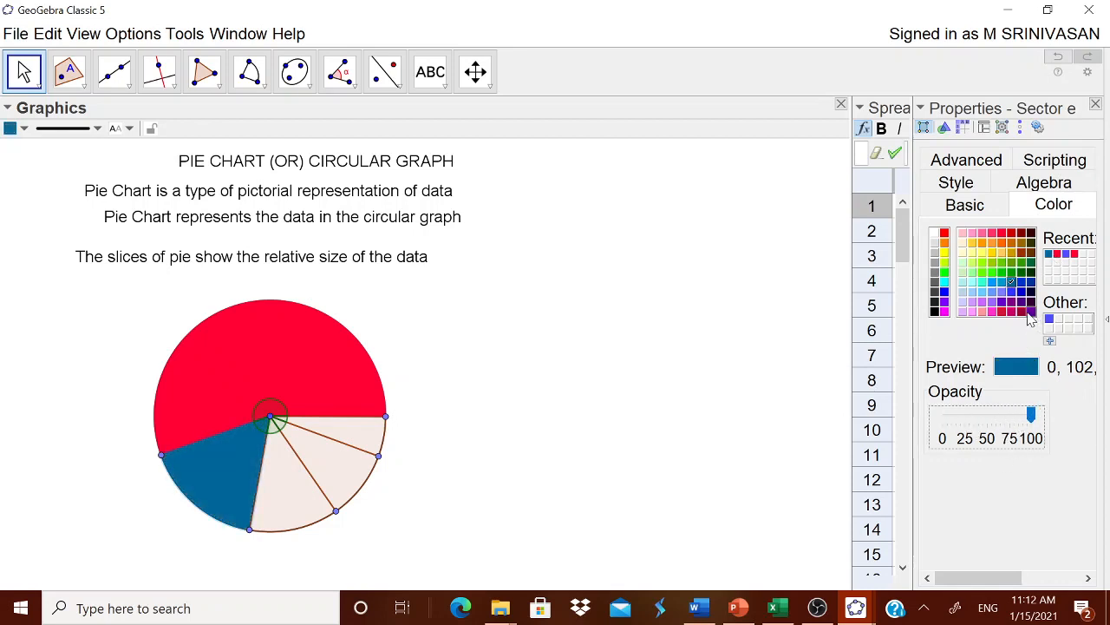
{"action": "left_click", "coordinate": [1013, 293]}
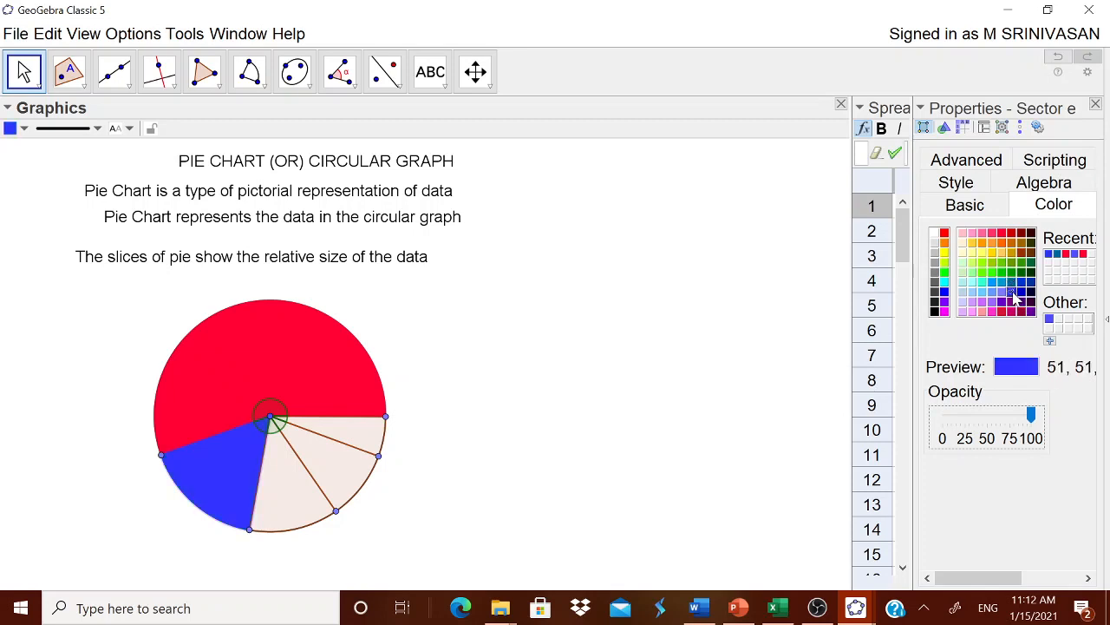
Color the 45° sector maroon and set its opacity to 100
{"action": "left_click", "coordinate": [308, 525]}
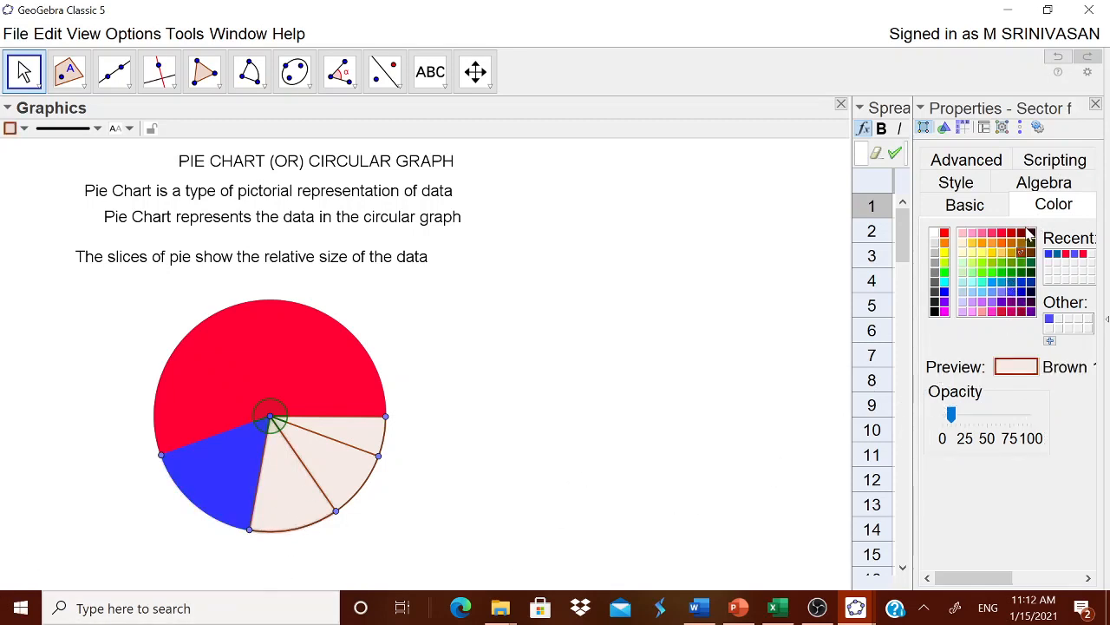
{"action": "left_click", "coordinate": [1022, 231]}
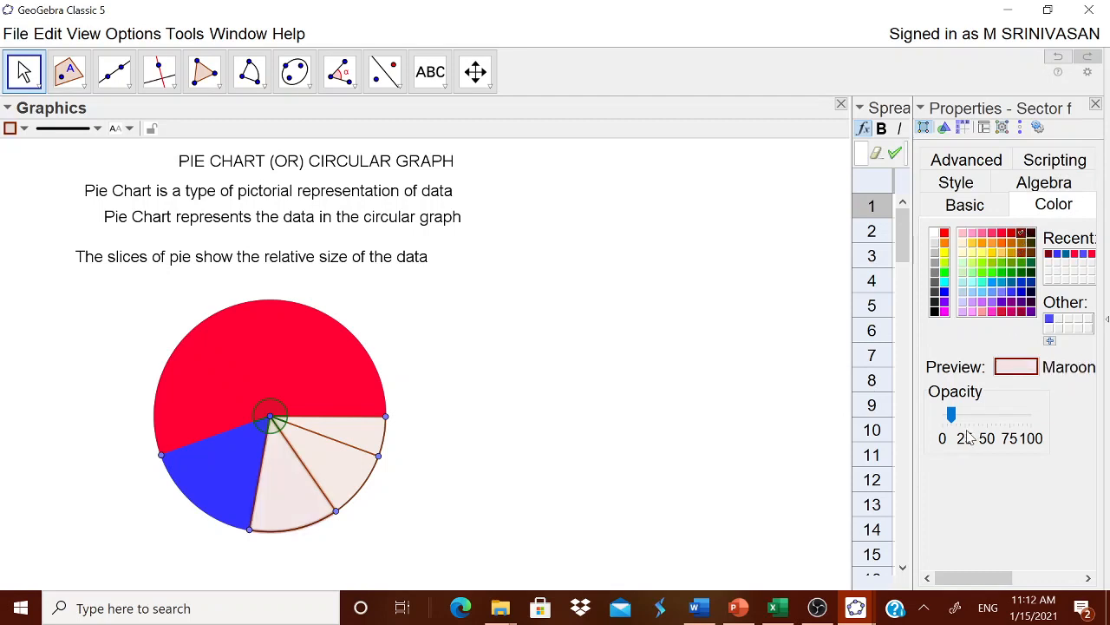
{"action": "left_click_drag", "start_coordinate": [955, 418], "coordinate": [1032, 415]}
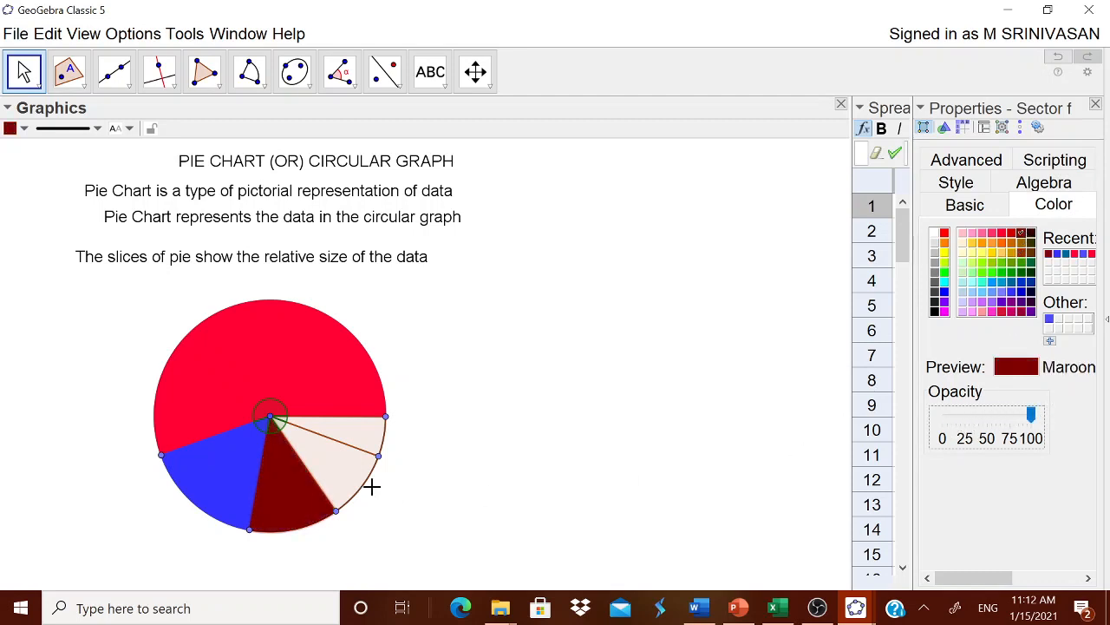
Color the 35° sector green and set its opacity to 100
{"action": "left_click", "coordinate": [340, 473]}
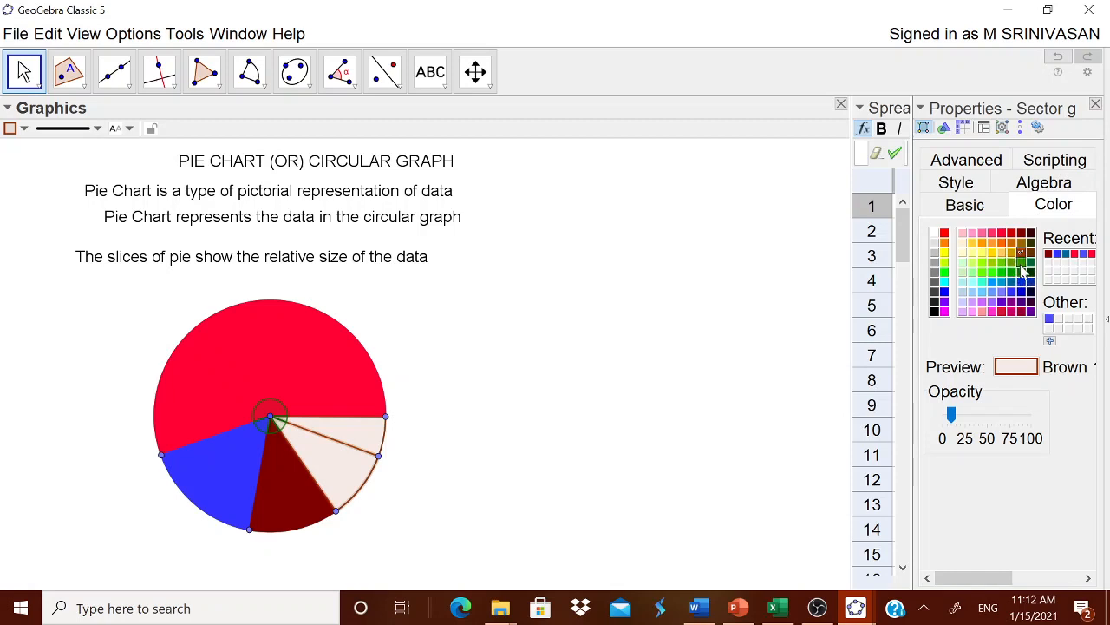
{"action": "left_click", "coordinate": [1021, 262]}
{"action": "left_click_drag", "start_coordinate": [952, 415], "coordinate": [1050, 416]}
Color the 20° sector very dark brown, set its opacity to 100, and close the object properties
{"action": "left_click", "coordinate": [362, 442]}
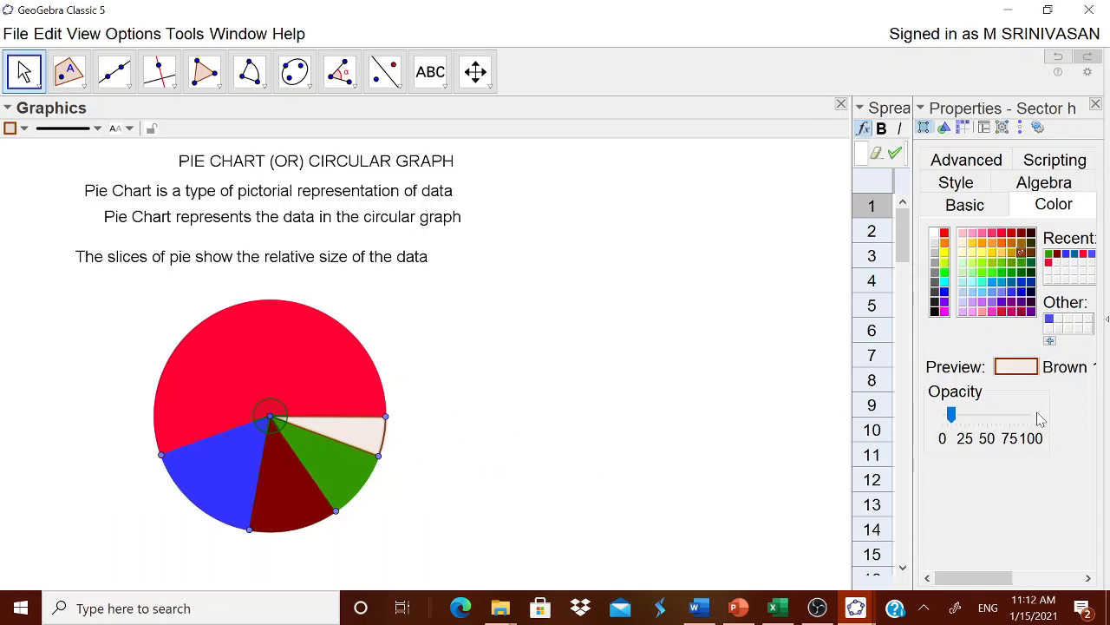
{"action": "left_click_drag", "start_coordinate": [952, 414], "coordinate": [979, 417]}
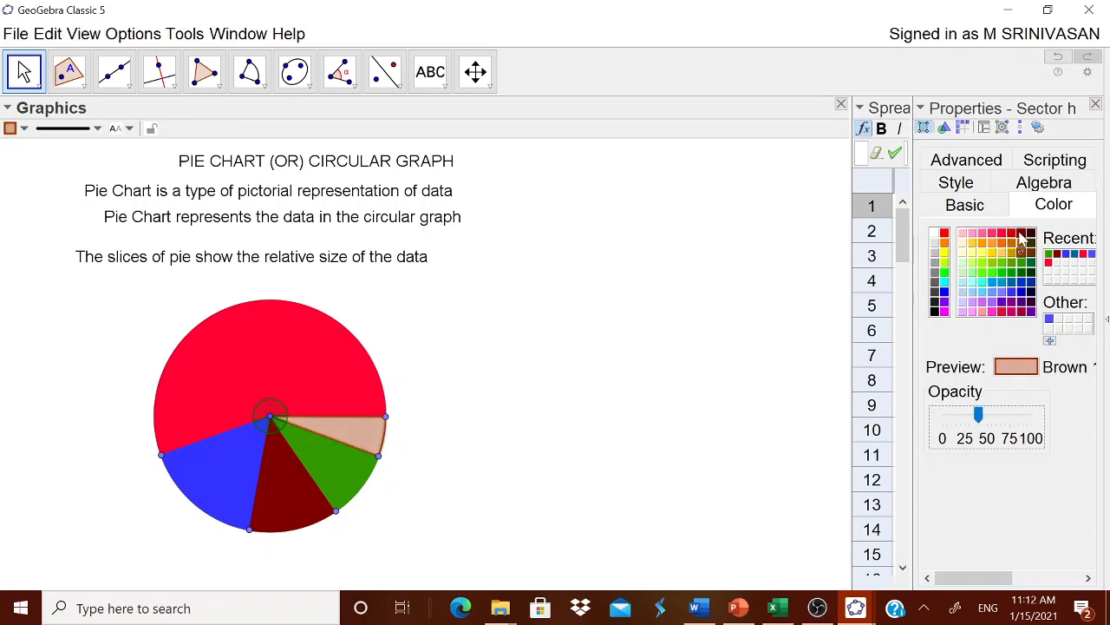
{"action": "left_click", "coordinate": [1031, 234]}
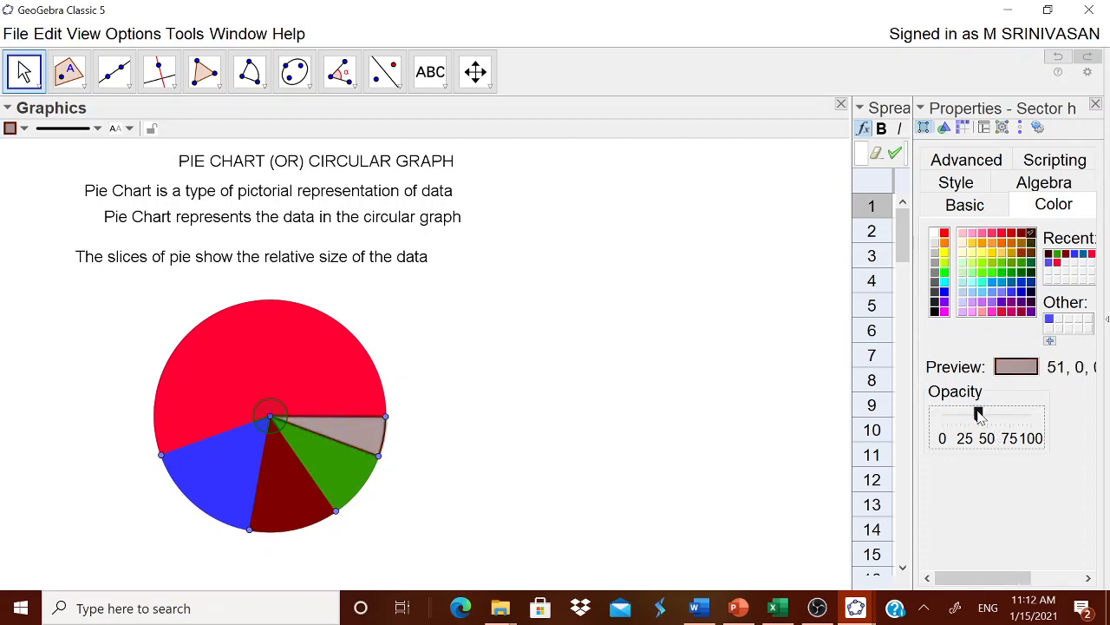
{"action": "left_click_drag", "start_coordinate": [978, 414], "coordinate": [1033, 416]}
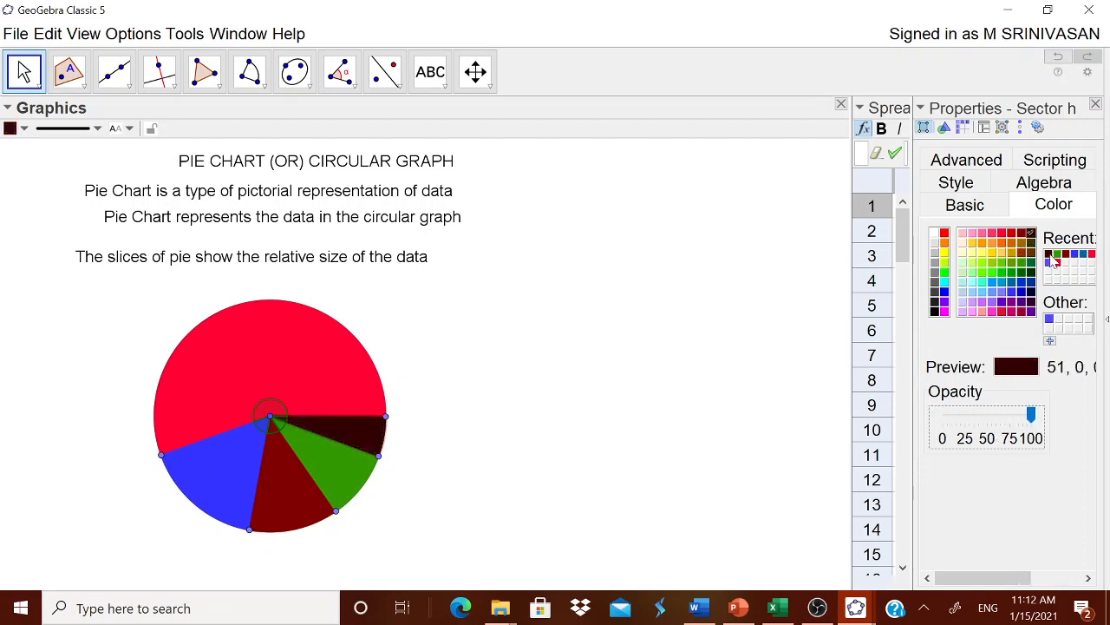
{"action": "left_click", "coordinate": [1097, 105]}
{"action": "left_click", "coordinate": [1097, 105]}
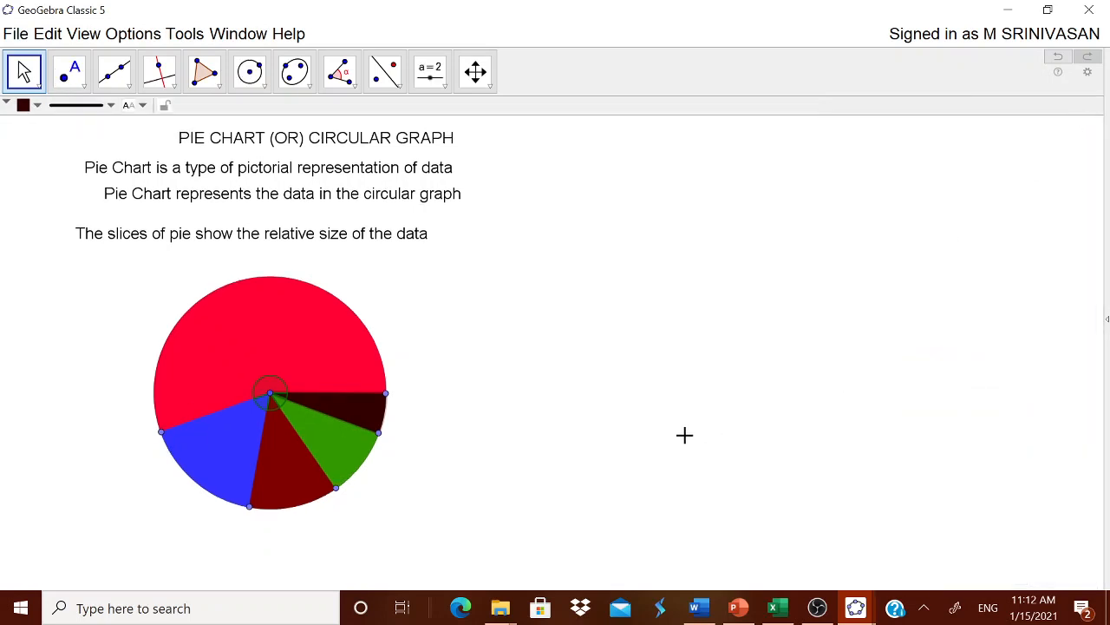
{"action": "left_click", "coordinate": [83, 34]}
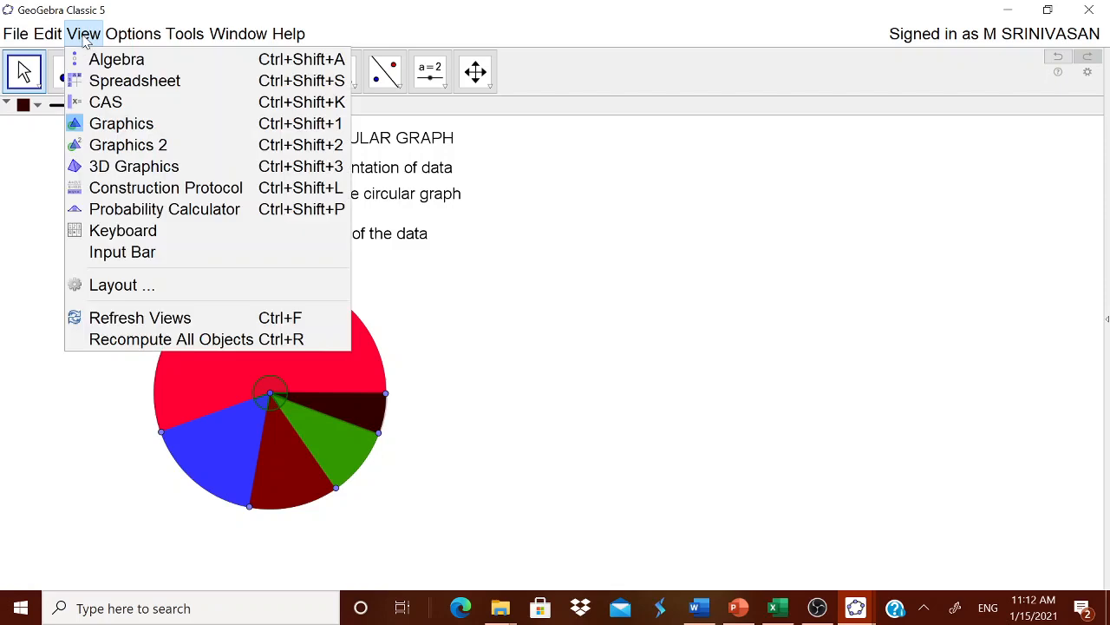
{"action": "left_click", "coordinate": [130, 80]}
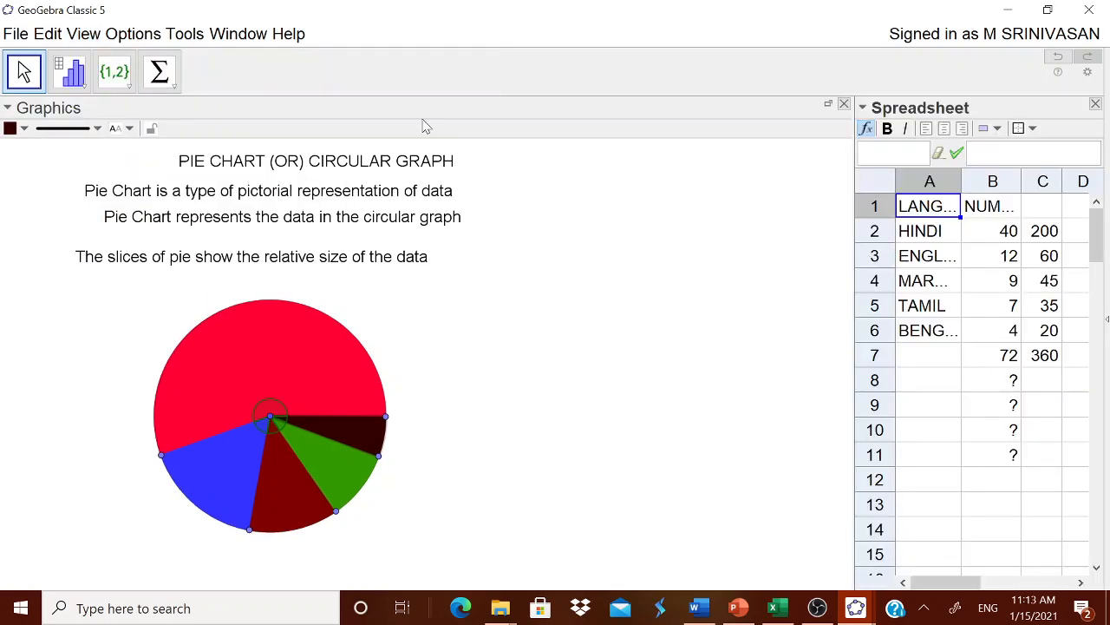
Place a free point in the empty area to the right of the pie as a legend marker
{"action": "left_click", "coordinate": [433, 347]}
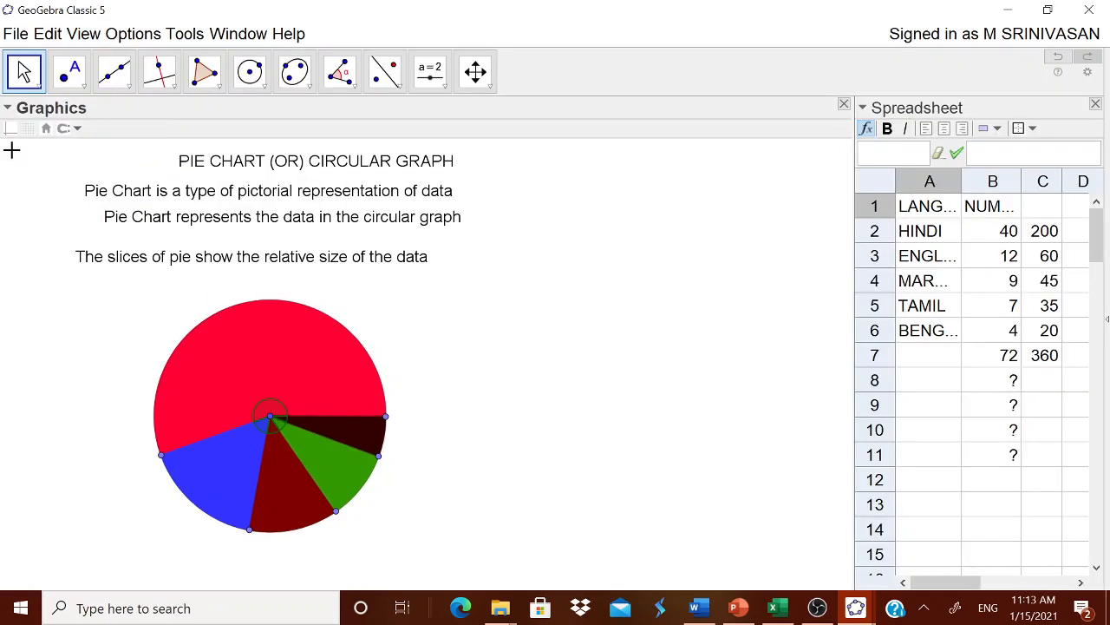
{"action": "left_click", "coordinate": [84, 90]}
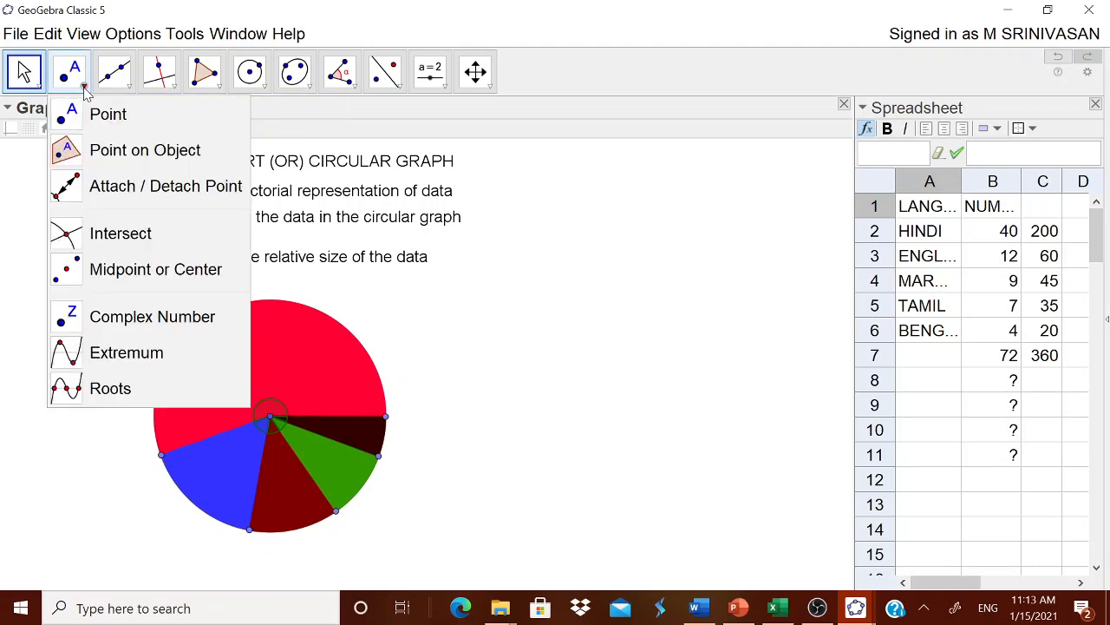
{"action": "left_click", "coordinate": [132, 127]}
{"action": "left_click", "coordinate": [531, 319]}
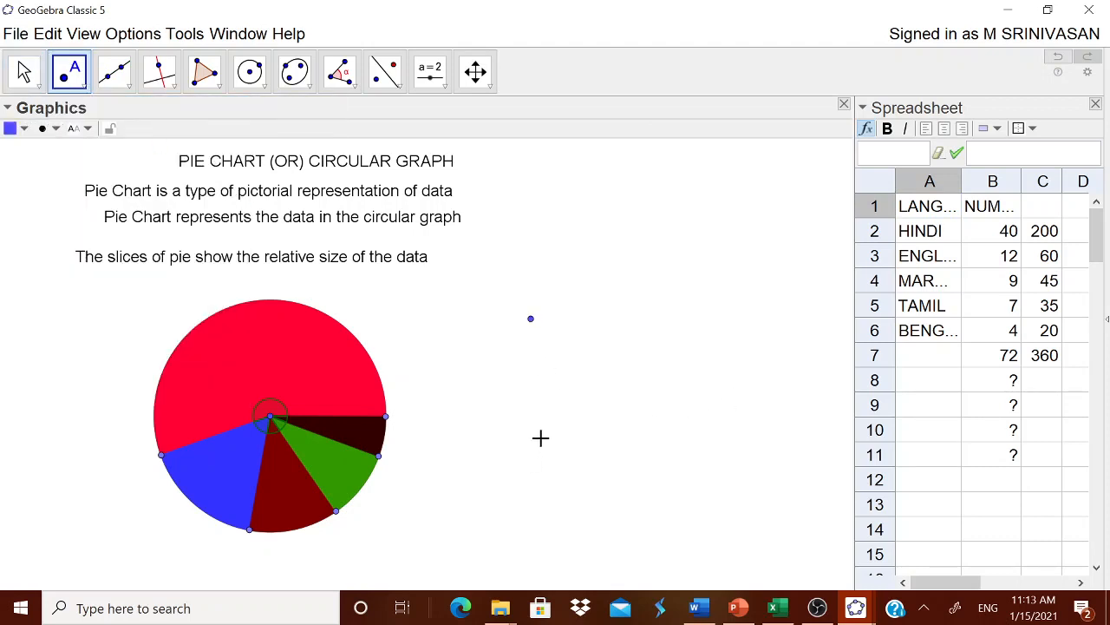
Widen the properties area for the new legend point and set its point size to 9
{"action": "right_click", "coordinate": [533, 320]}
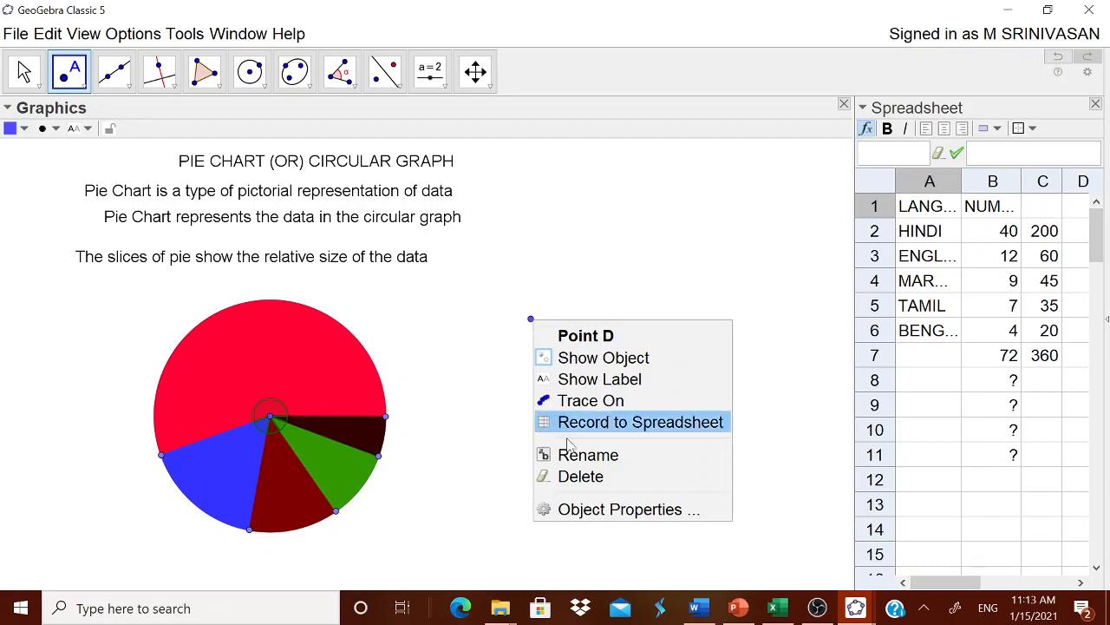
{"action": "left_click", "coordinate": [586, 510]}
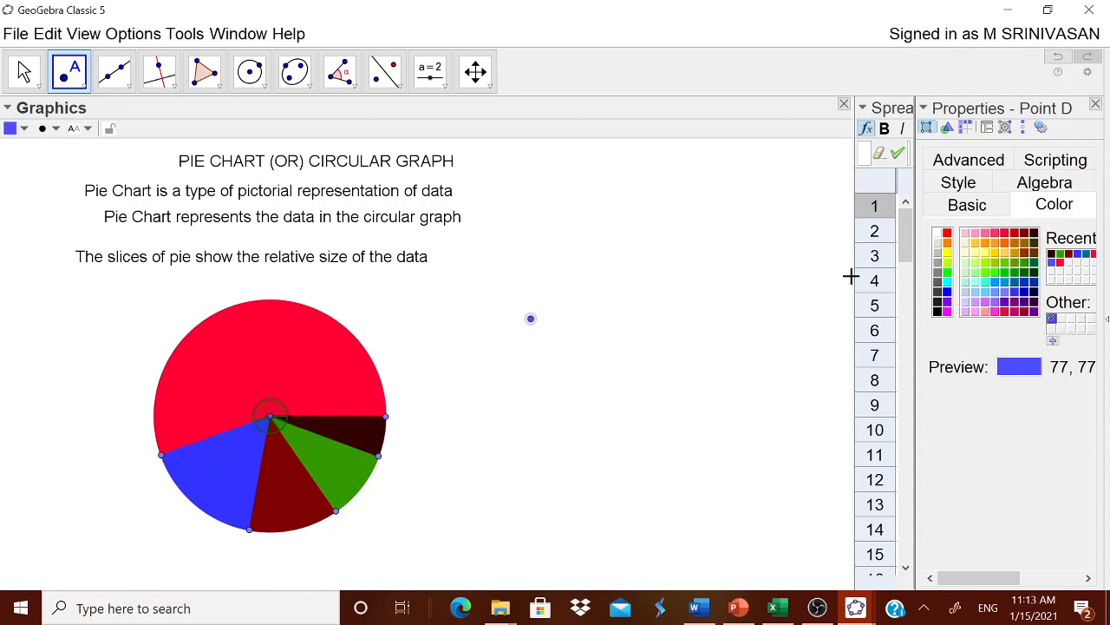
{"action": "left_click_drag", "start_coordinate": [853, 278], "coordinate": [772, 289]}
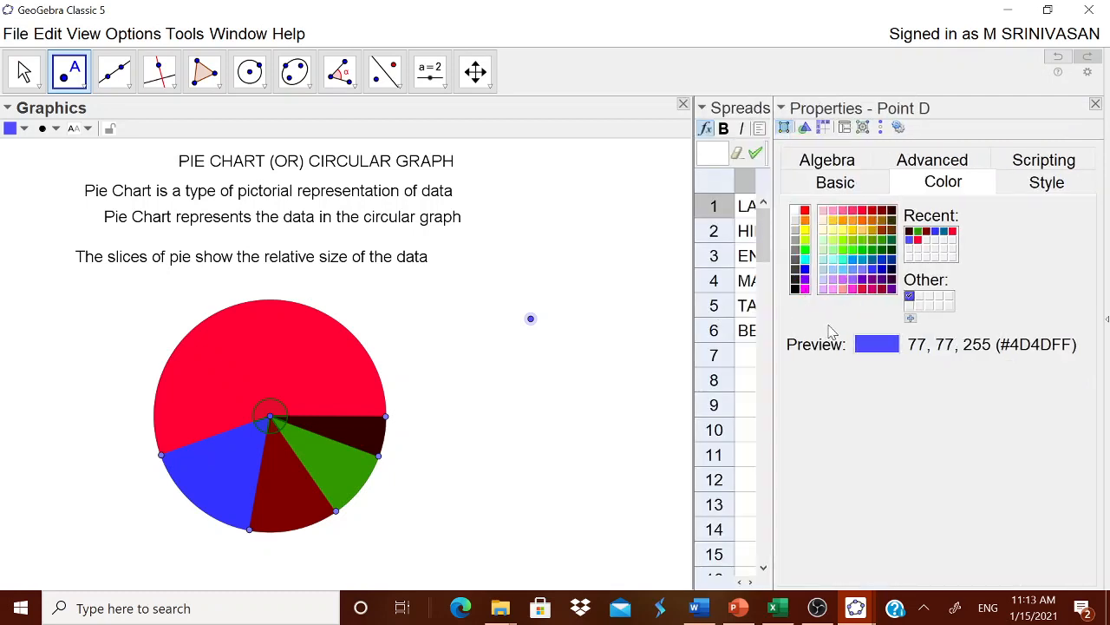
{"action": "left_click_drag", "start_coordinate": [771, 338], "coordinate": [798, 343]}
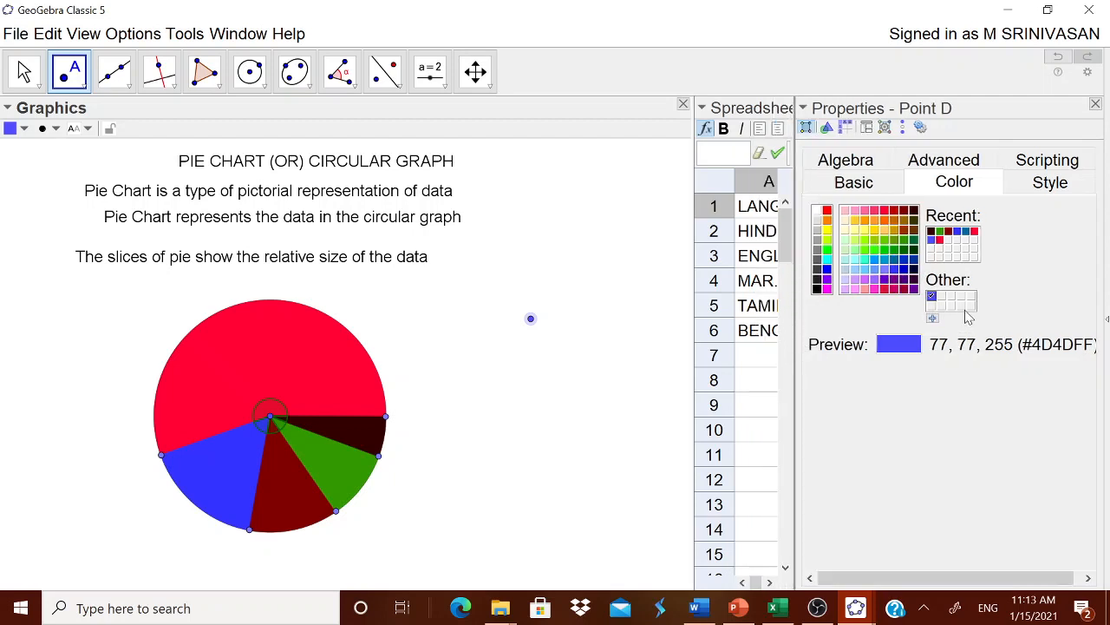
{"action": "left_click", "coordinate": [1041, 190]}
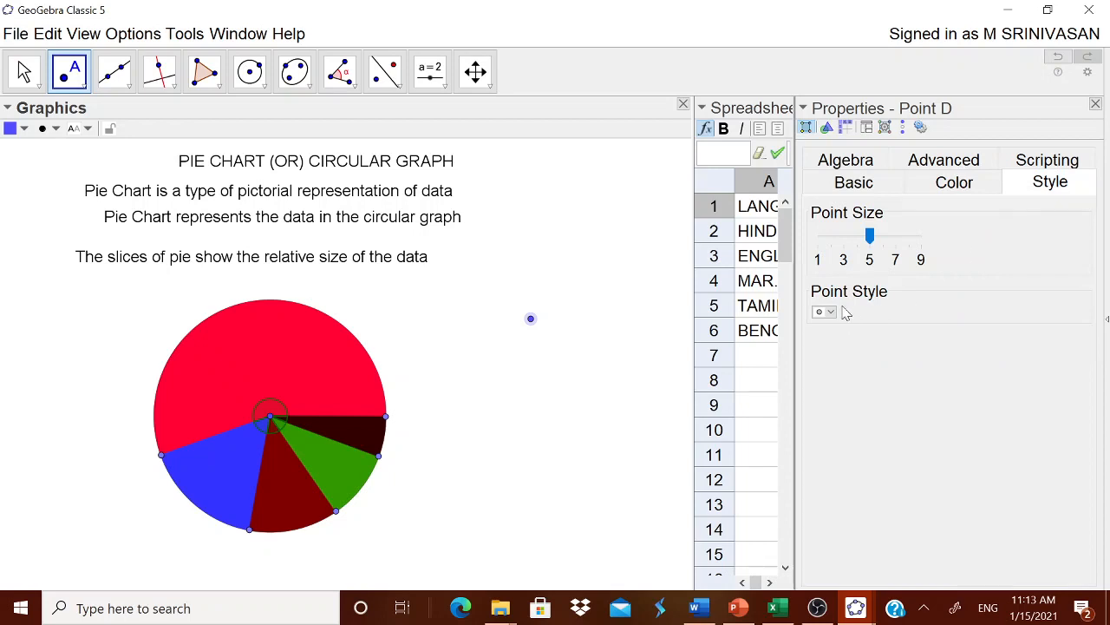
{"action": "left_click_drag", "start_coordinate": [872, 236], "coordinate": [924, 241]}
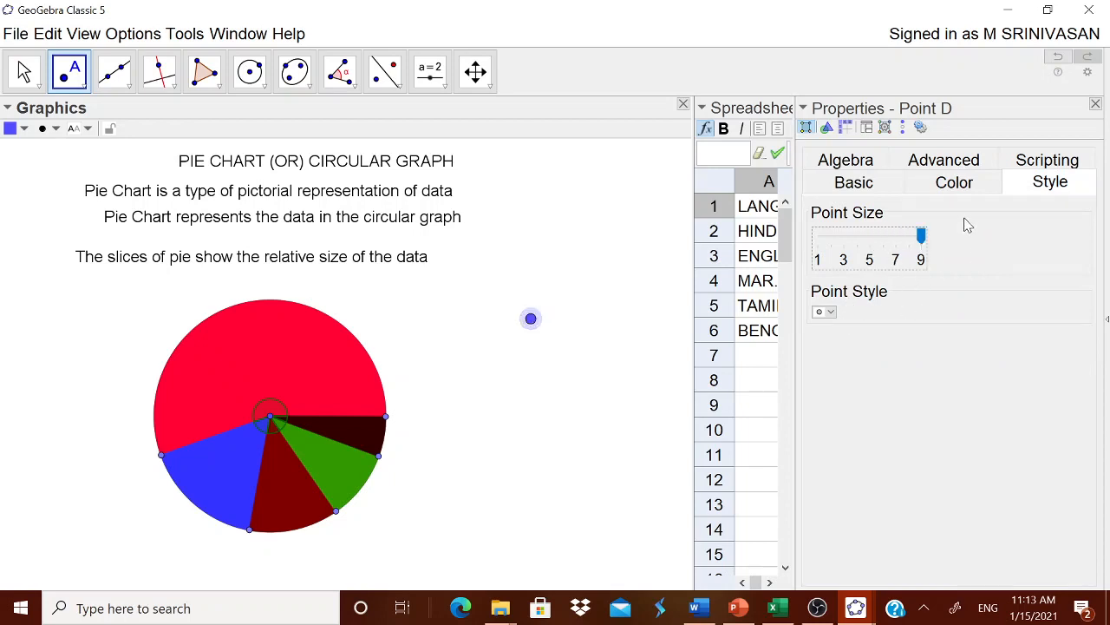
Color the legend point the same red as the largest sector, 255, 0, 51, and close its properties
{"action": "left_click", "coordinate": [955, 184]}
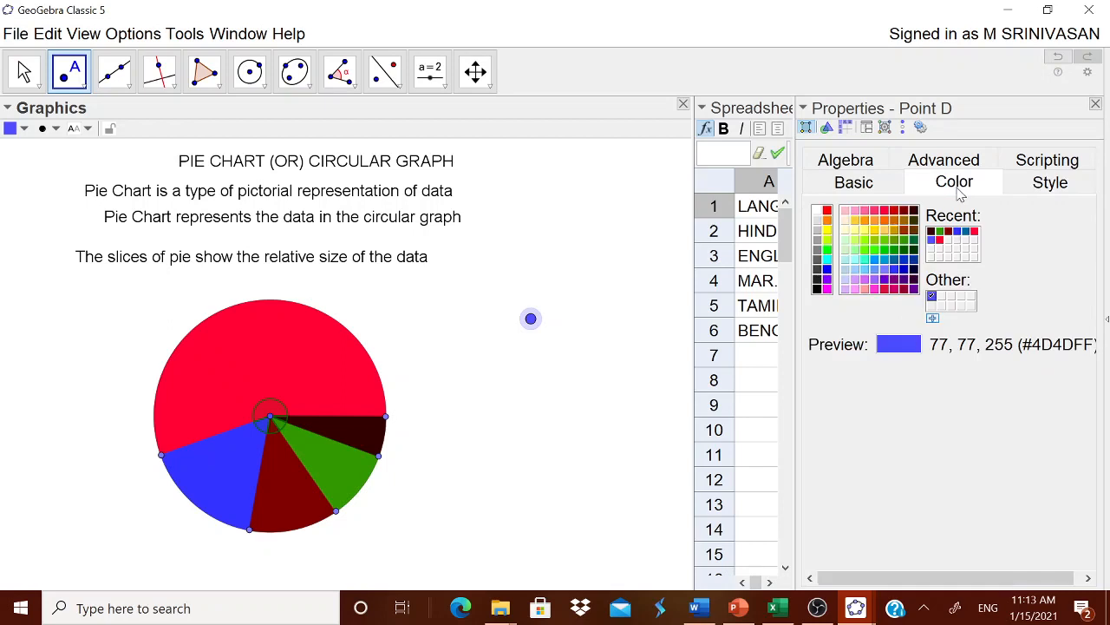
{"action": "left_click", "coordinate": [975, 232]}
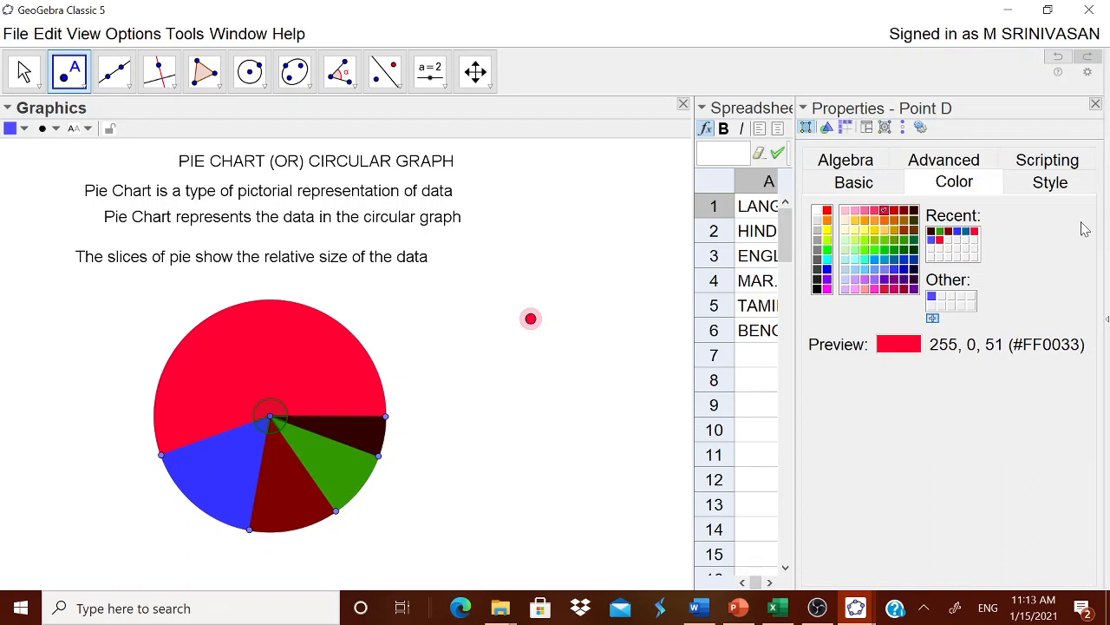
{"action": "left_click", "coordinate": [1095, 104]}
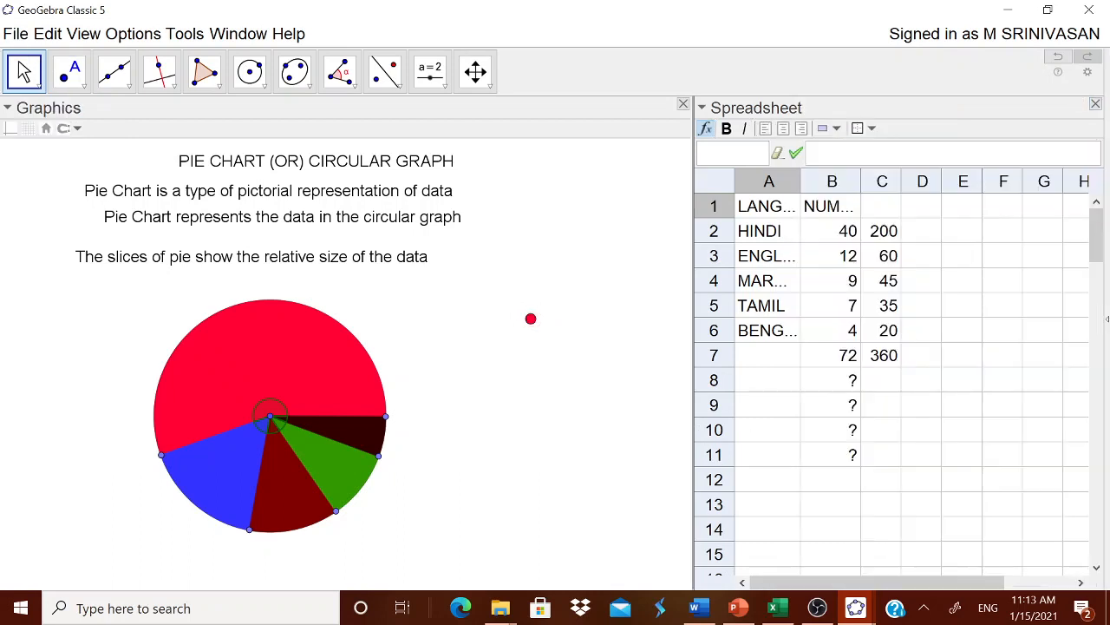
Add the text "HINDU" beside the red legend point
{"action": "left_click", "coordinate": [431, 74]}
{"action": "left_click", "coordinate": [464, 149]}
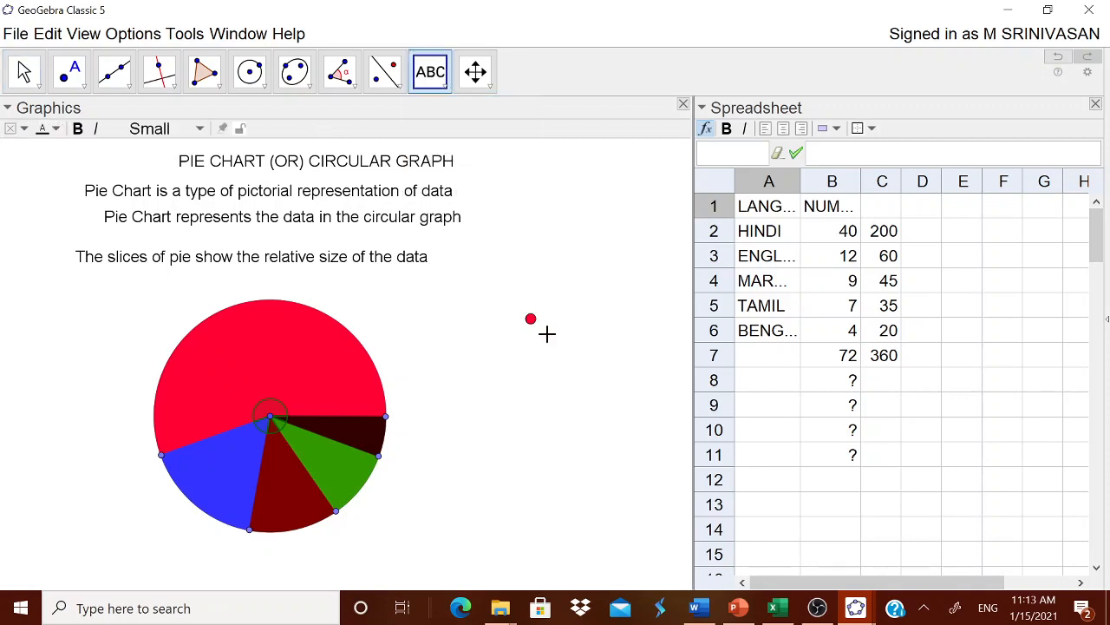
{"action": "left_click", "coordinate": [547, 334]}
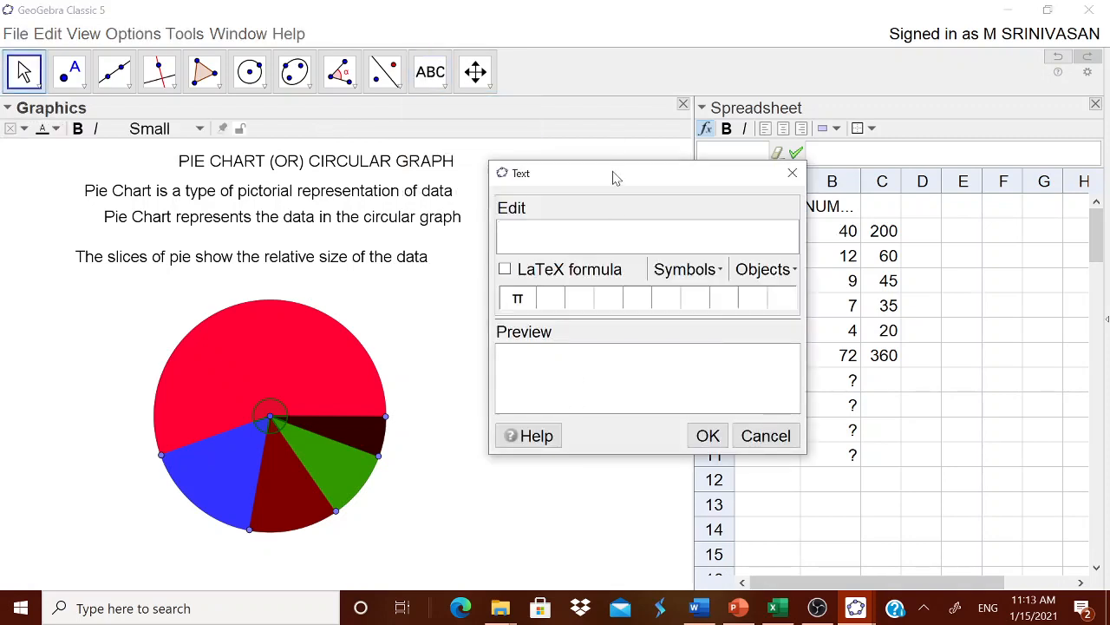
{"action": "left_click_drag", "start_coordinate": [616, 177], "coordinate": [581, 197]}
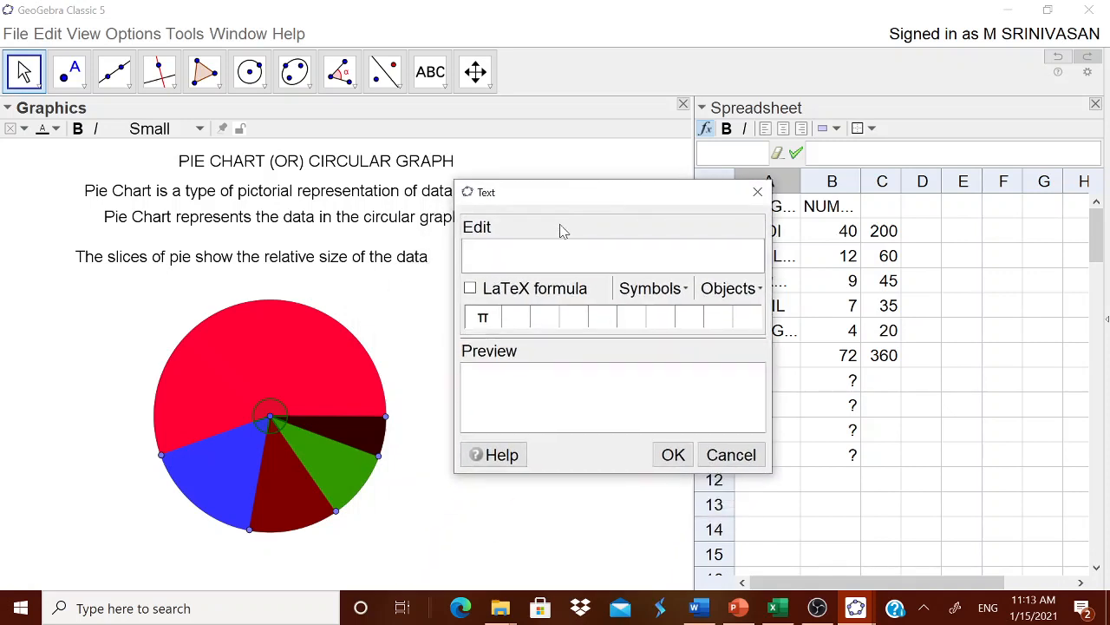
{"action": "type", "text": "NDU"}
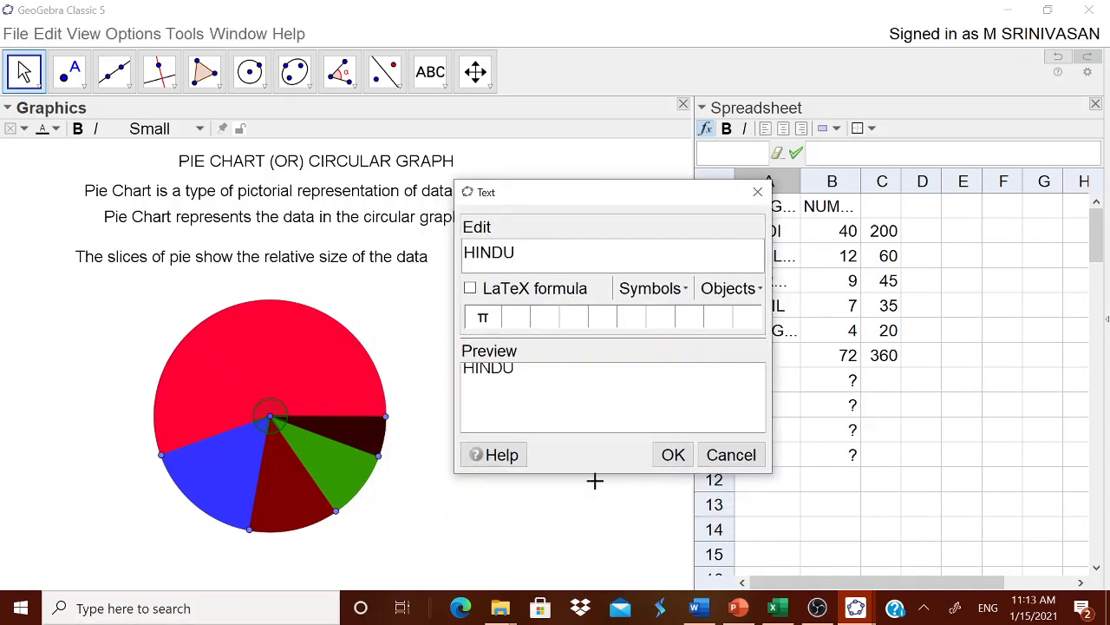
{"action": "left_click", "coordinate": [673, 454]}
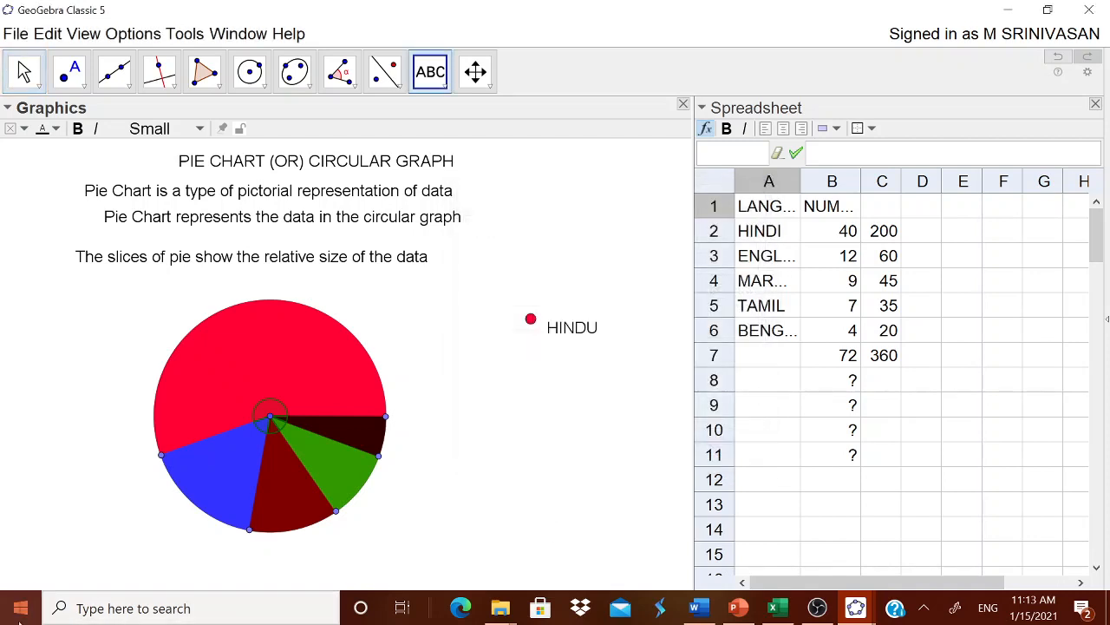
Correct the legend text beside the red point to "HINDI"
{"action": "right_click", "coordinate": [581, 334]}
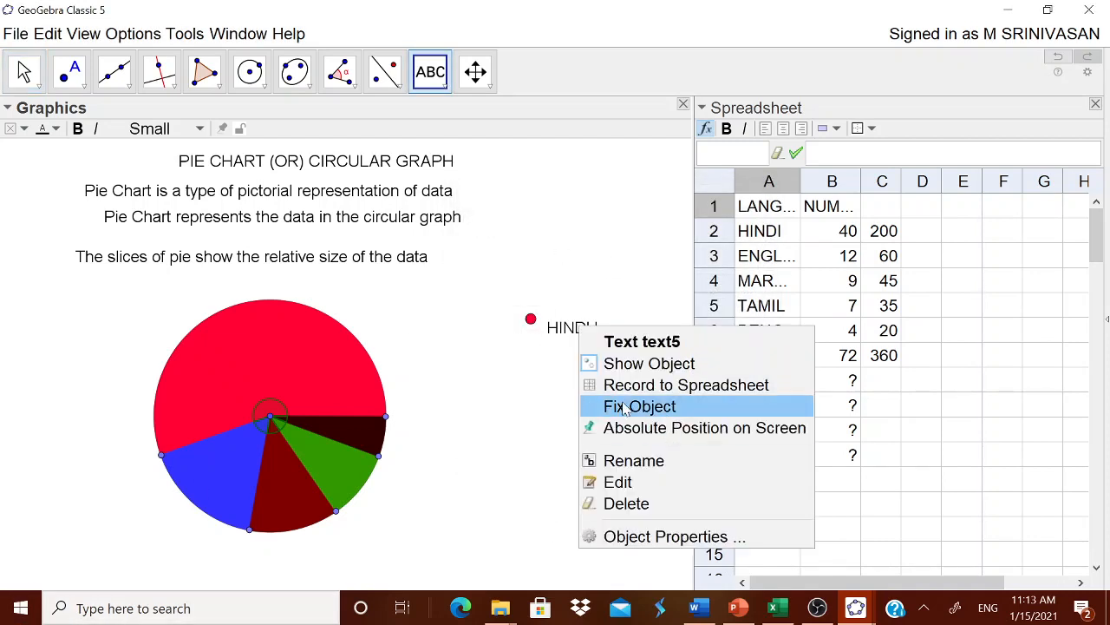
{"action": "left_click", "coordinate": [659, 534]}
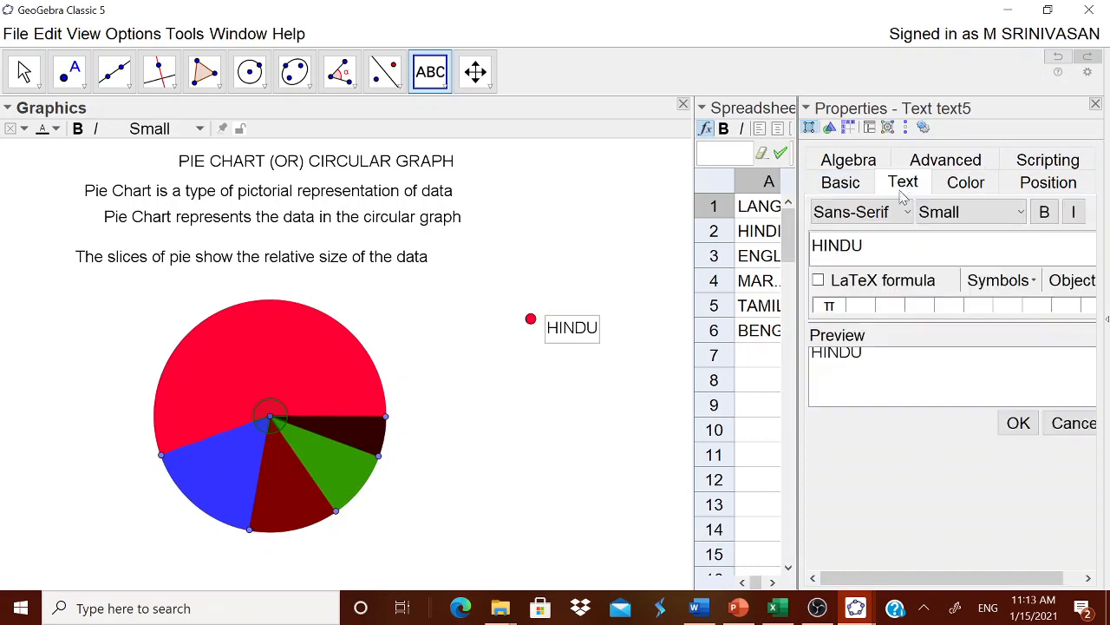
{"action": "left_click", "coordinate": [903, 182]}
{"action": "key", "text": "shift+Left"}
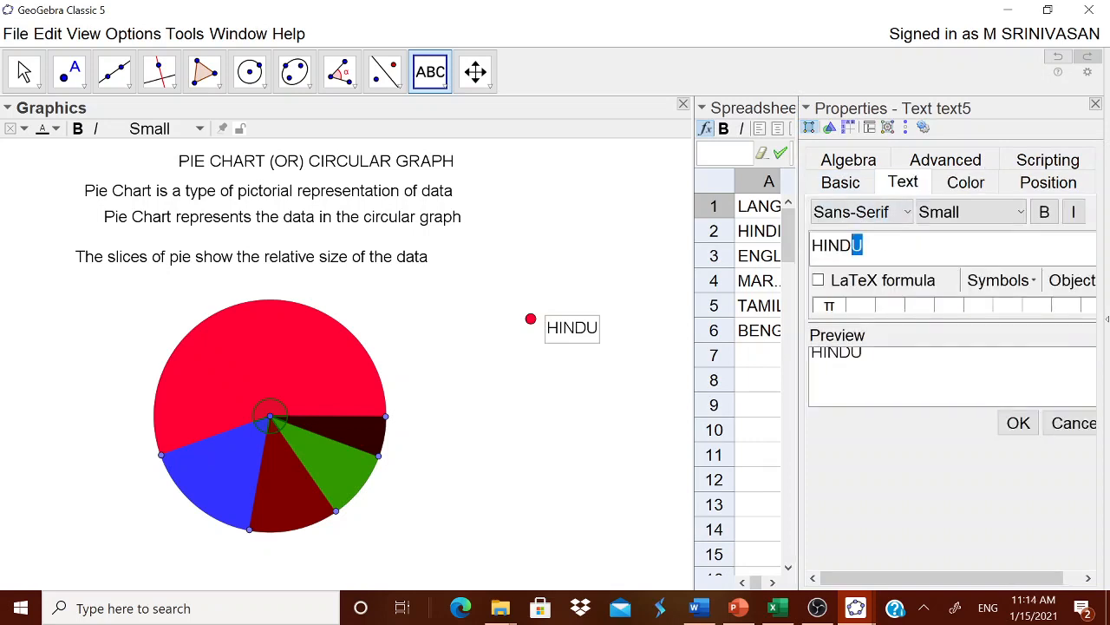
{"action": "type", "text": "I"}
{"action": "left_click", "coordinate": [1018, 422]}
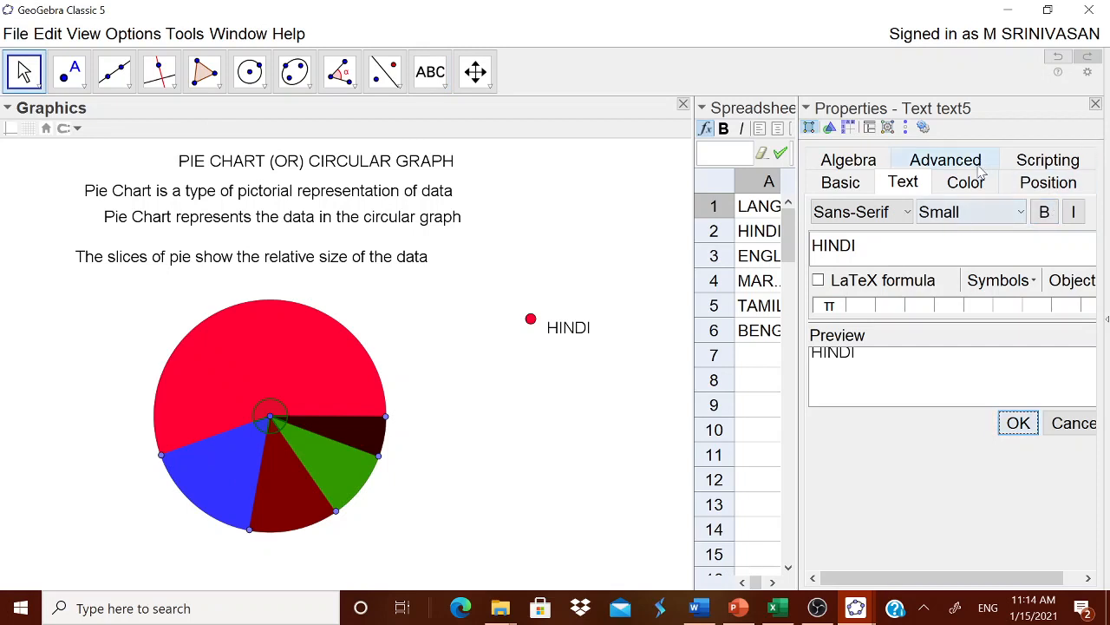
Make the HINDI legend text bold and color it the same red as its point, 255, 0, 51
{"action": "left_click", "coordinate": [1045, 211]}
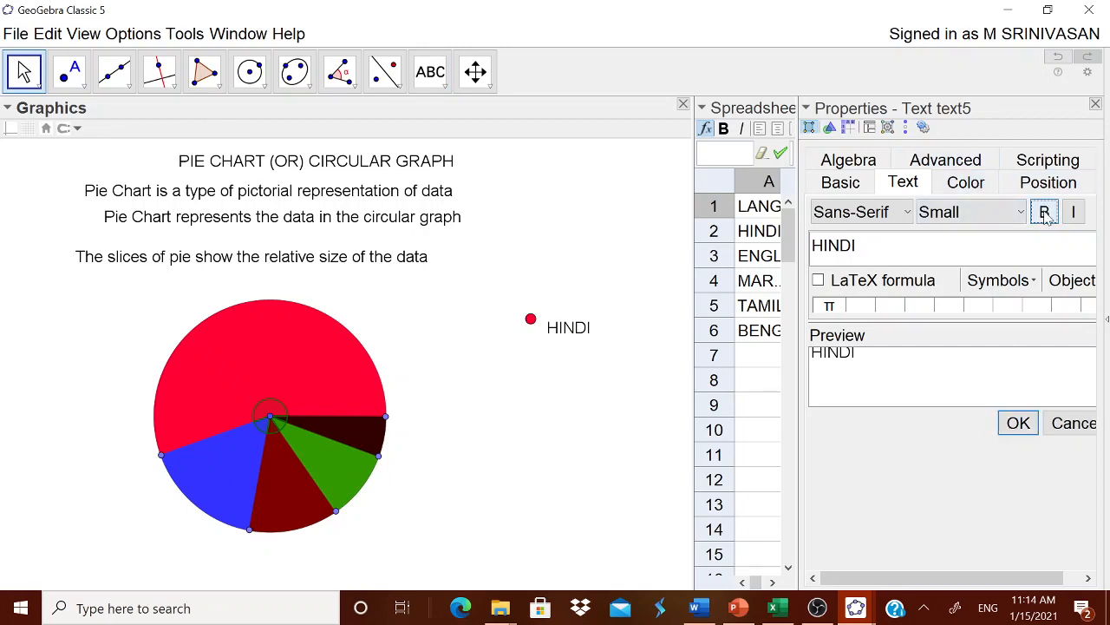
{"action": "left_click", "coordinate": [964, 183]}
{"action": "left_click", "coordinate": [978, 232]}
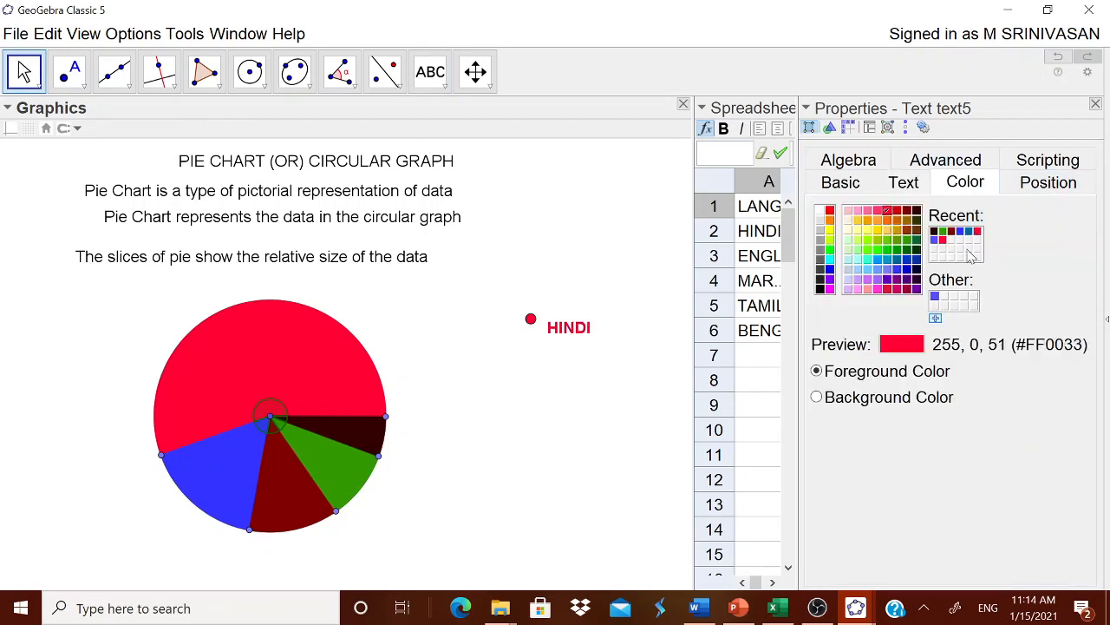
{"action": "left_click", "coordinate": [1095, 104]}
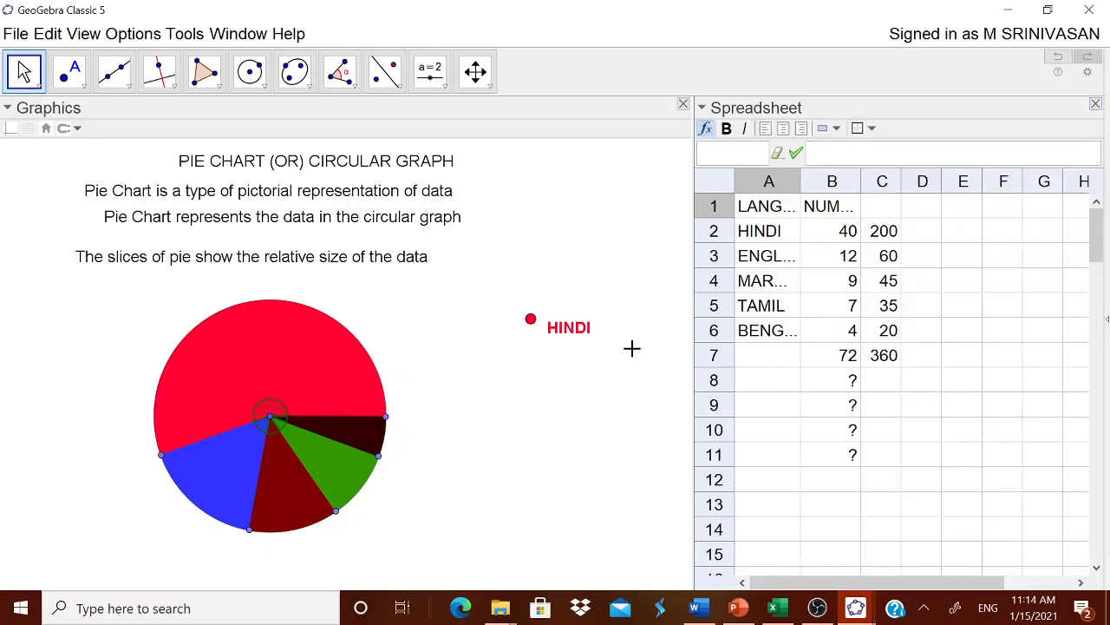
Align the HINDI text with its red legend point and place a new point in the empty area below it
{"action": "left_click_drag", "start_coordinate": [567, 332], "coordinate": [570, 322]}
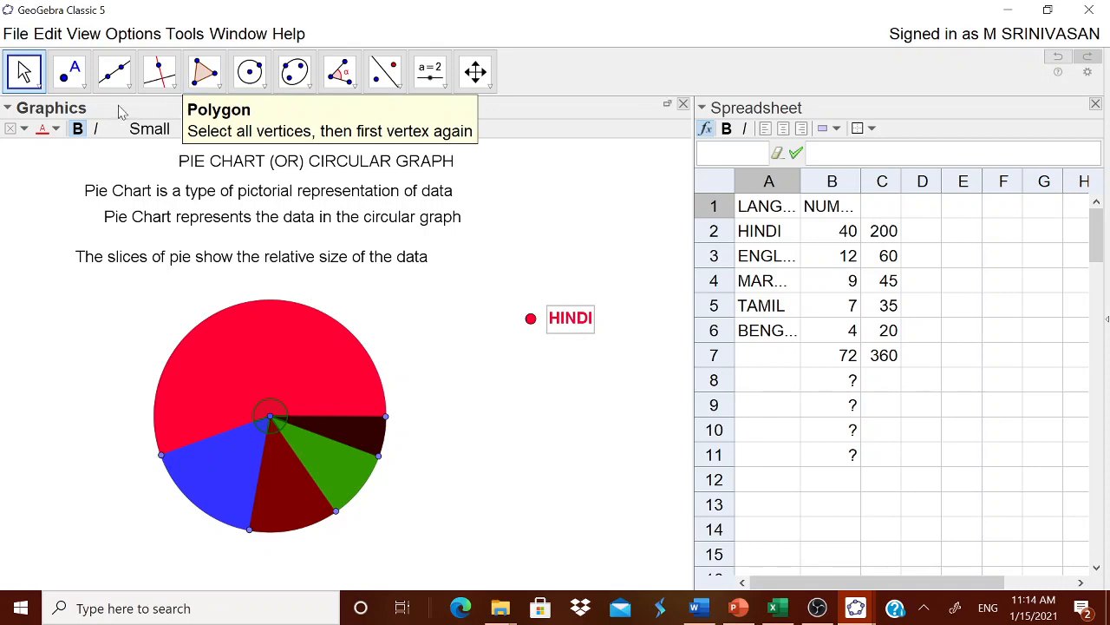
{"action": "left_click", "coordinate": [82, 88]}
{"action": "left_click", "coordinate": [97, 113]}
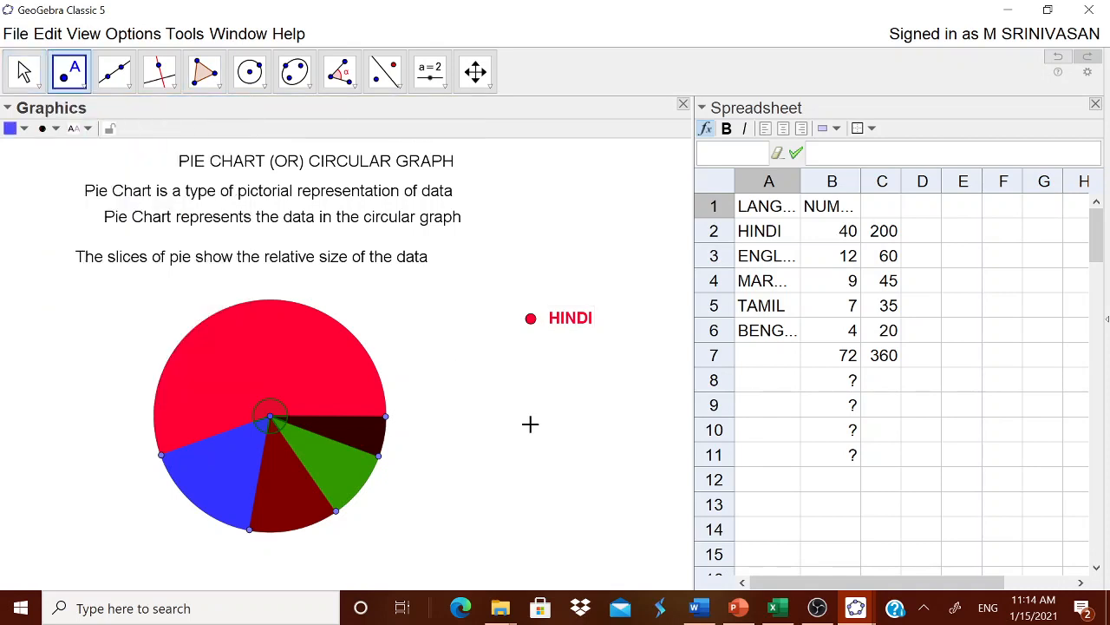
{"action": "left_click", "coordinate": [571, 427]}
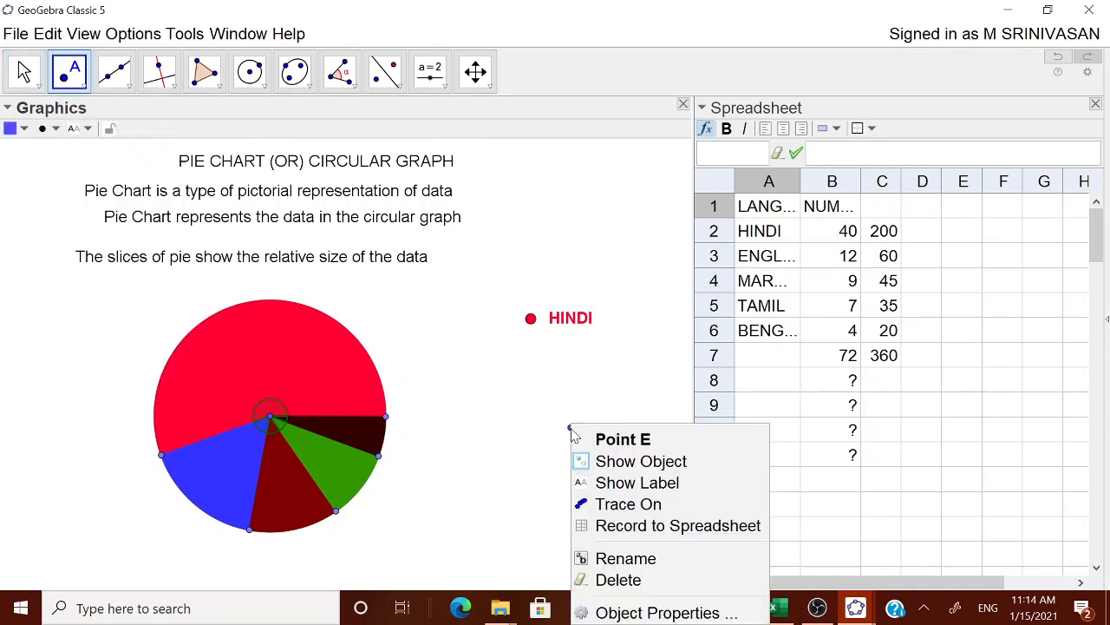
Set the new legend point's size to 9 in its object properties
{"action": "right_click", "coordinate": [571, 427]}
{"action": "left_click", "coordinate": [661, 612]}
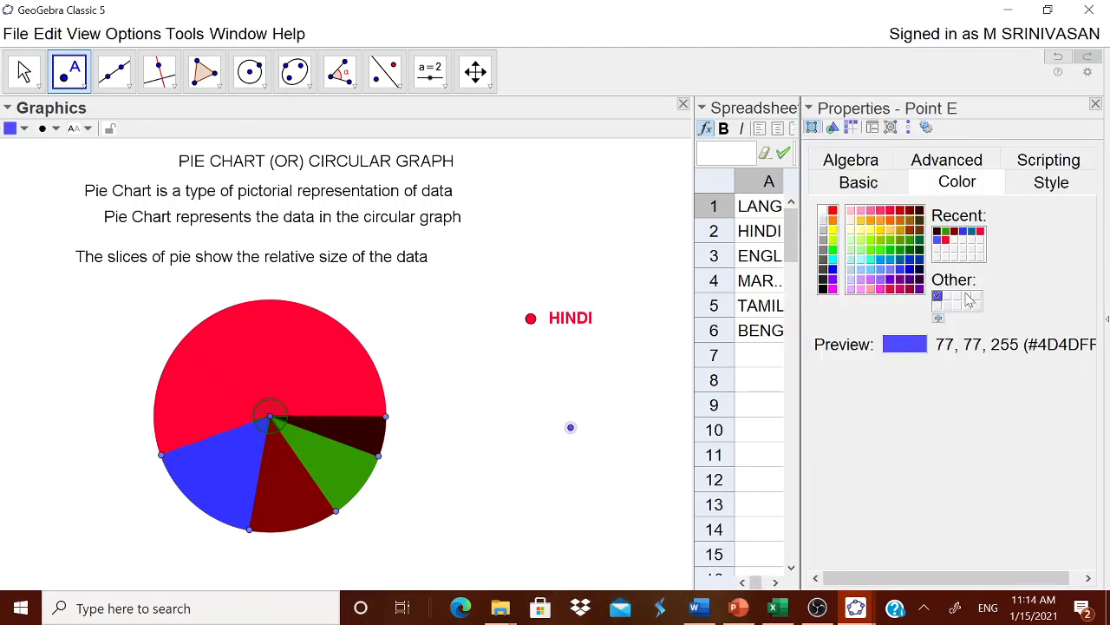
{"action": "left_click", "coordinate": [1062, 187]}
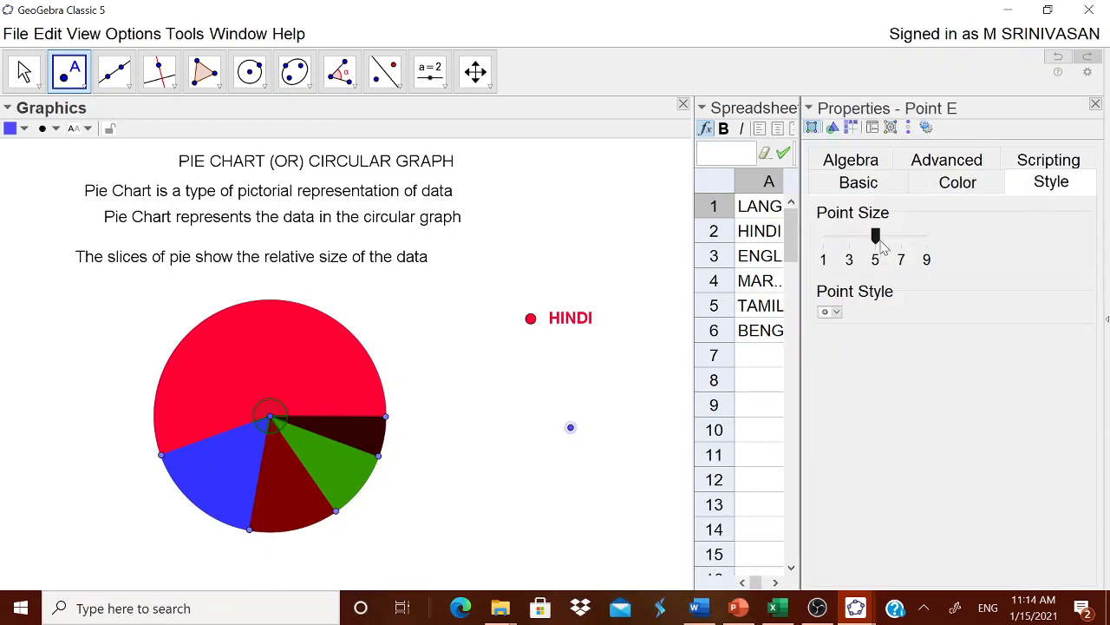
{"action": "left_click_drag", "start_coordinate": [876, 237], "coordinate": [927, 241]}
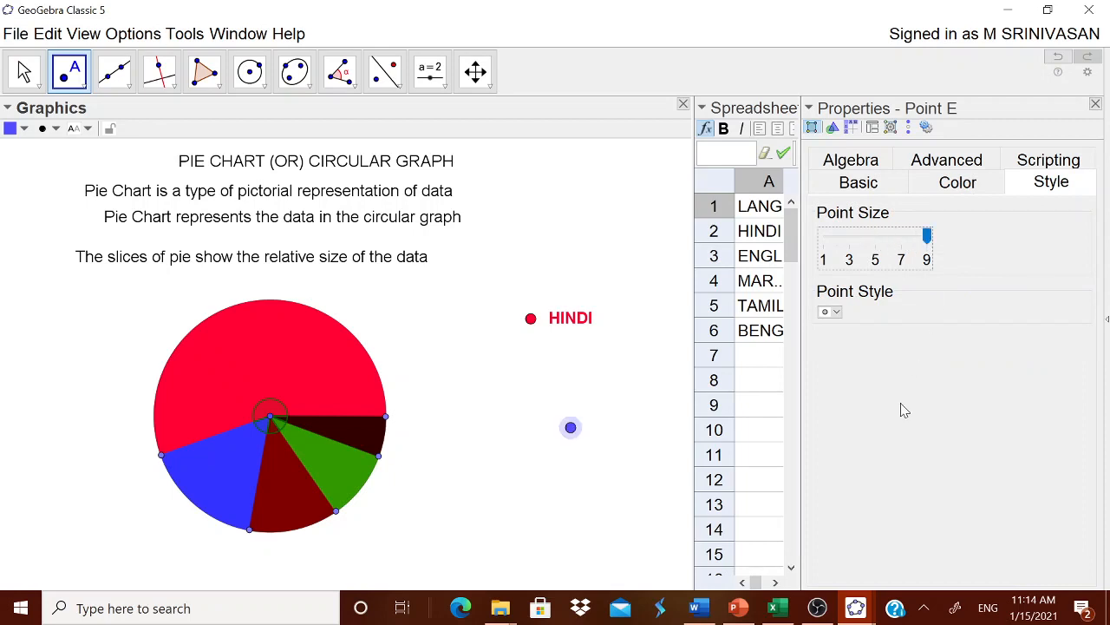
Color the new legend point blue, 51, 51, 255, and move it directly below the red point
{"action": "left_click", "coordinate": [974, 185]}
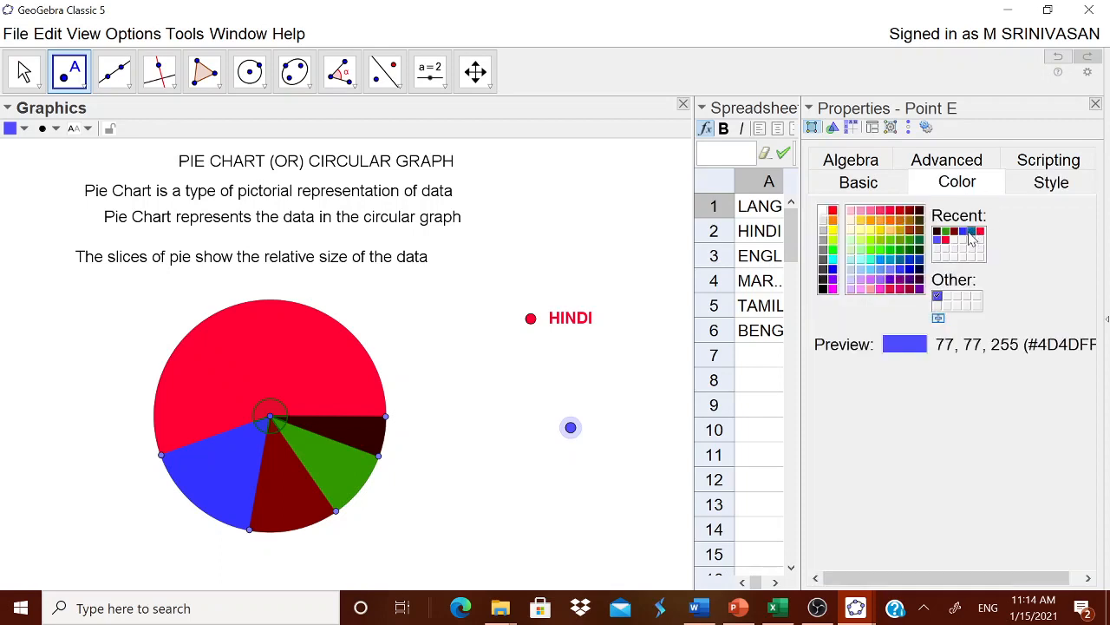
{"action": "left_click", "coordinate": [970, 231]}
{"action": "left_click", "coordinate": [962, 232]}
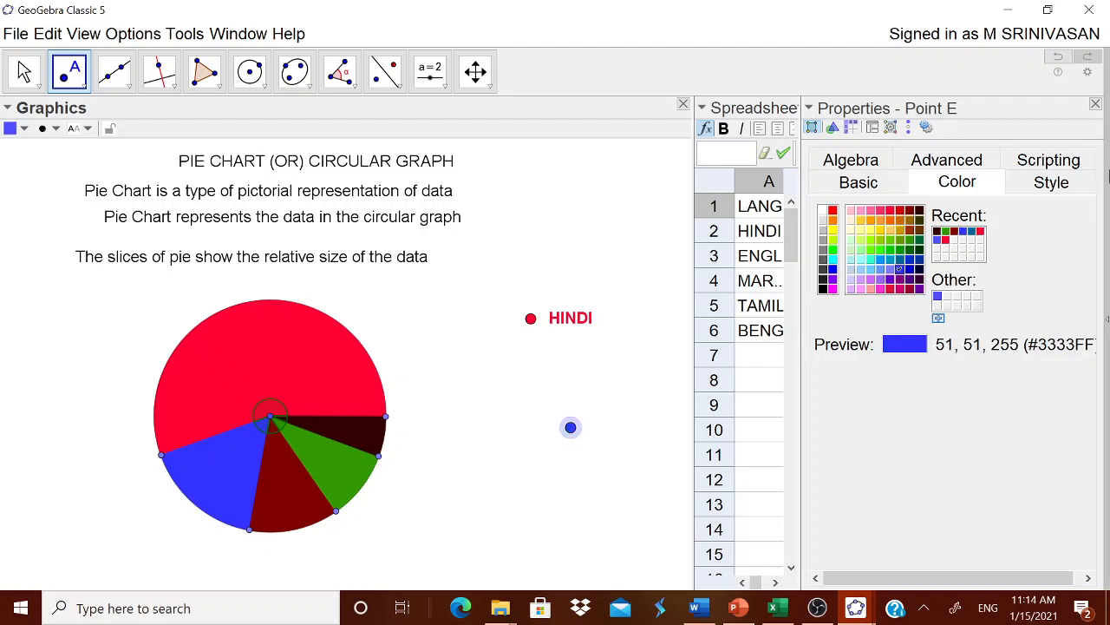
{"action": "left_click", "coordinate": [1096, 104]}
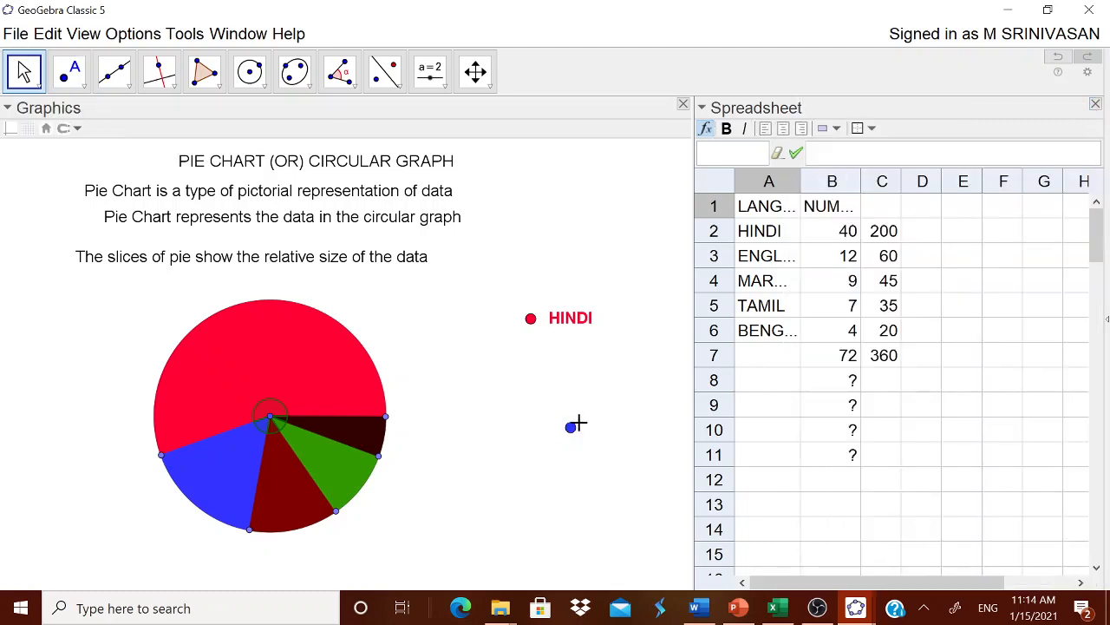
{"action": "left_click_drag", "start_coordinate": [575, 425], "coordinate": [532, 362]}
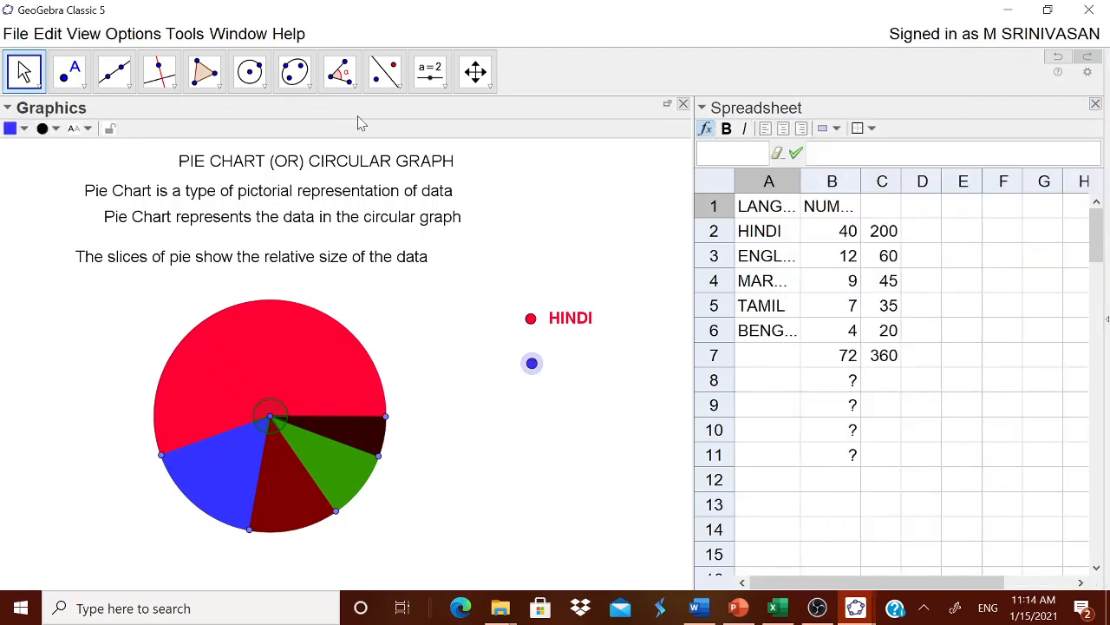
Add the text "ENGLISH" in the empty area below the blue legend point
{"action": "left_click", "coordinate": [430, 71]}
{"action": "left_click", "coordinate": [461, 150]}
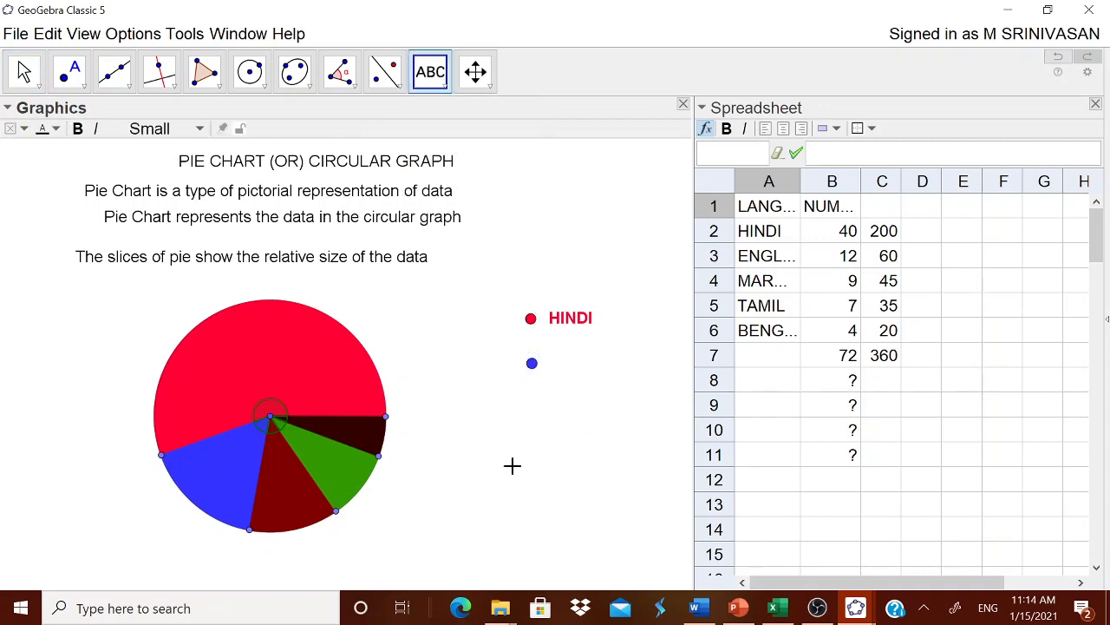
{"action": "left_click", "coordinate": [512, 465]}
{"action": "type", "text": "E"}
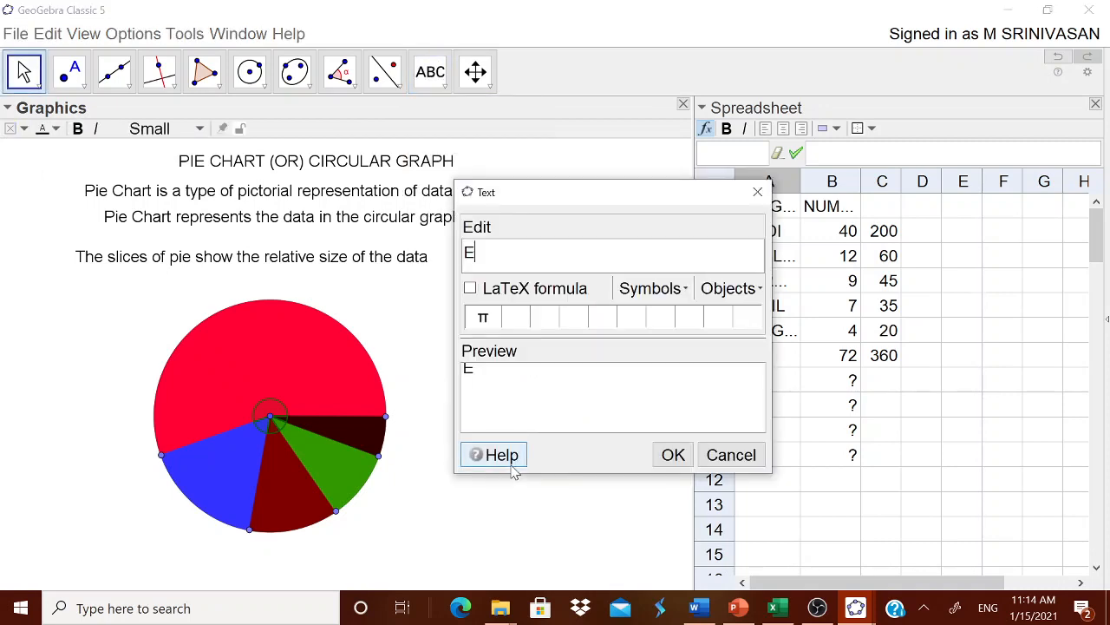
{"action": "type", "text": "NGLISH"}
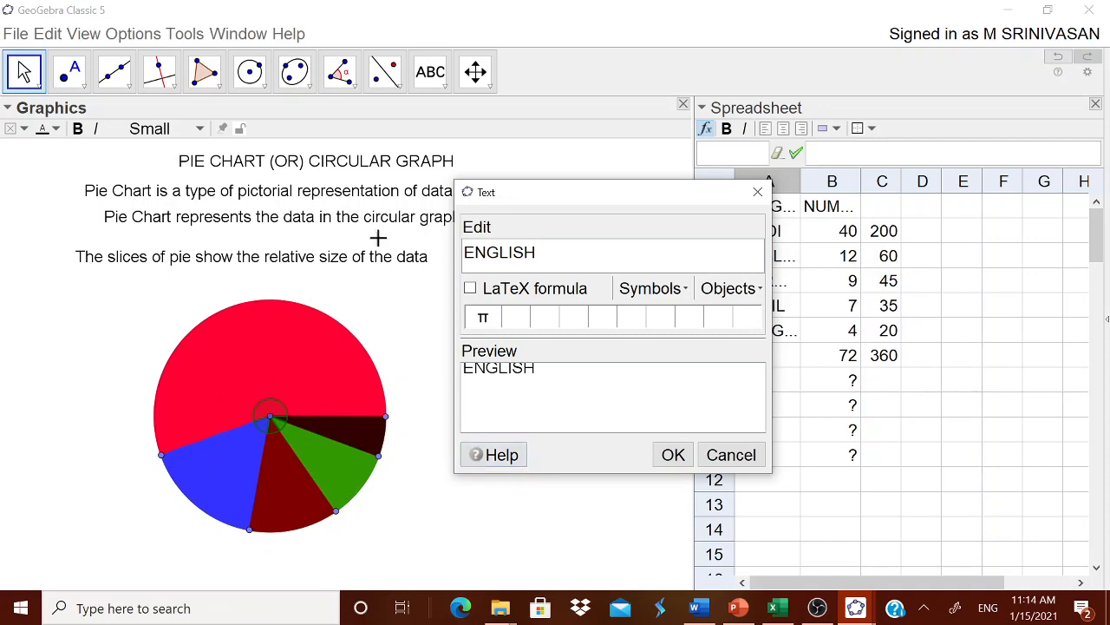
{"action": "left_click", "coordinate": [674, 459]}
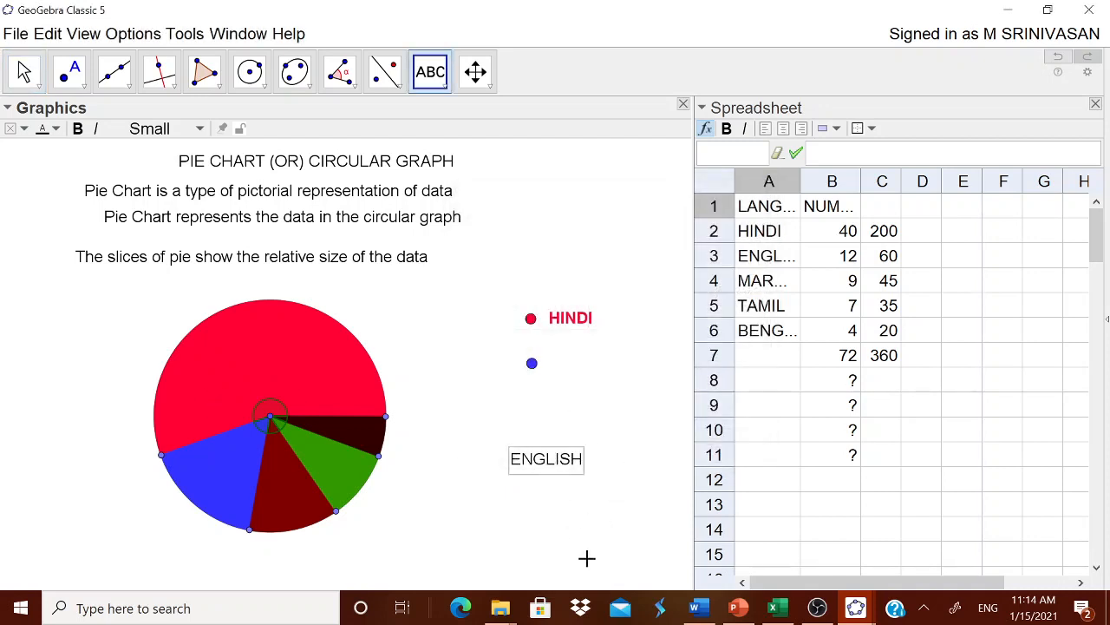
Open the text formatting properties of the ENGLISH legend text
{"action": "right_click", "coordinate": [556, 475]}
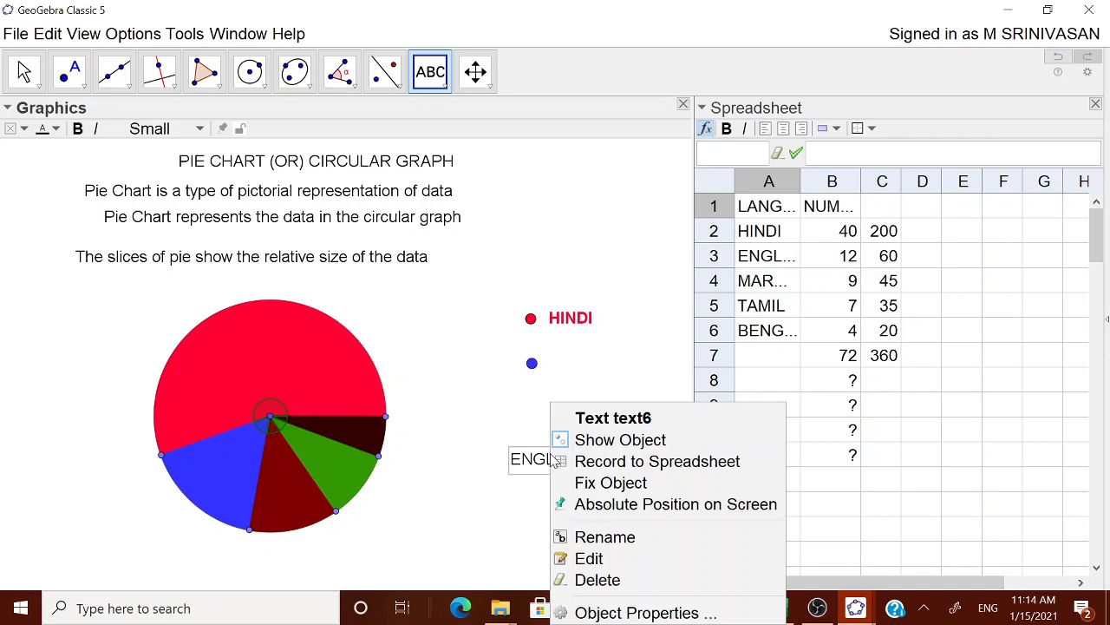
{"action": "left_click", "coordinate": [610, 609]}
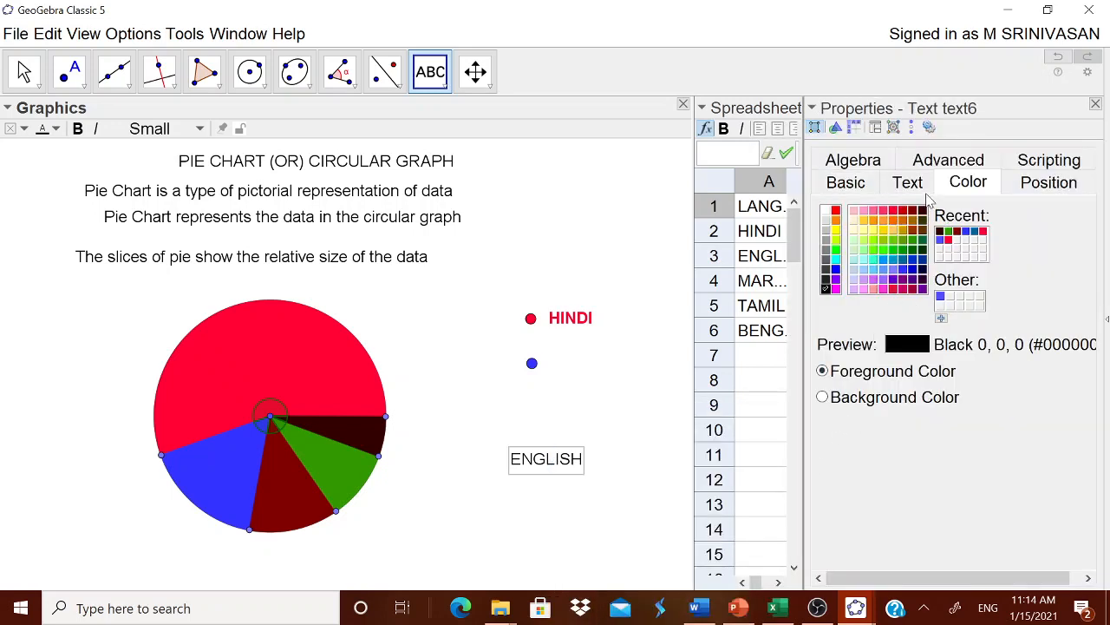
{"action": "left_click", "coordinate": [922, 187]}
Try the Large font size on the ENGLISH legend text and return it to Small
{"action": "left_click", "coordinate": [974, 212]}
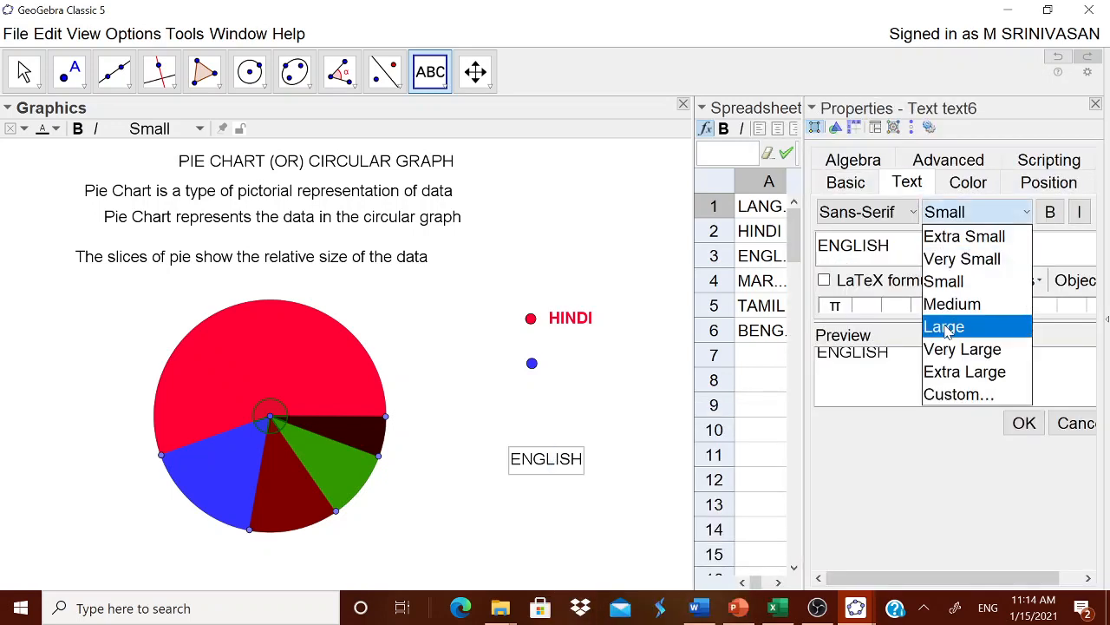
{"action": "left_click", "coordinate": [950, 326]}
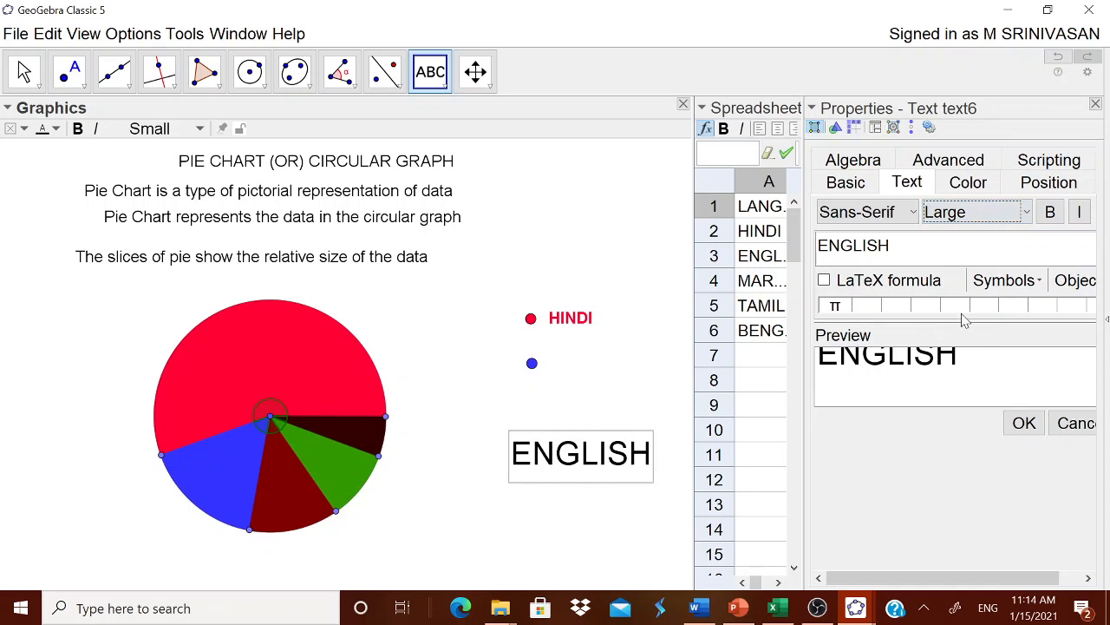
{"action": "left_click", "coordinate": [993, 212]}
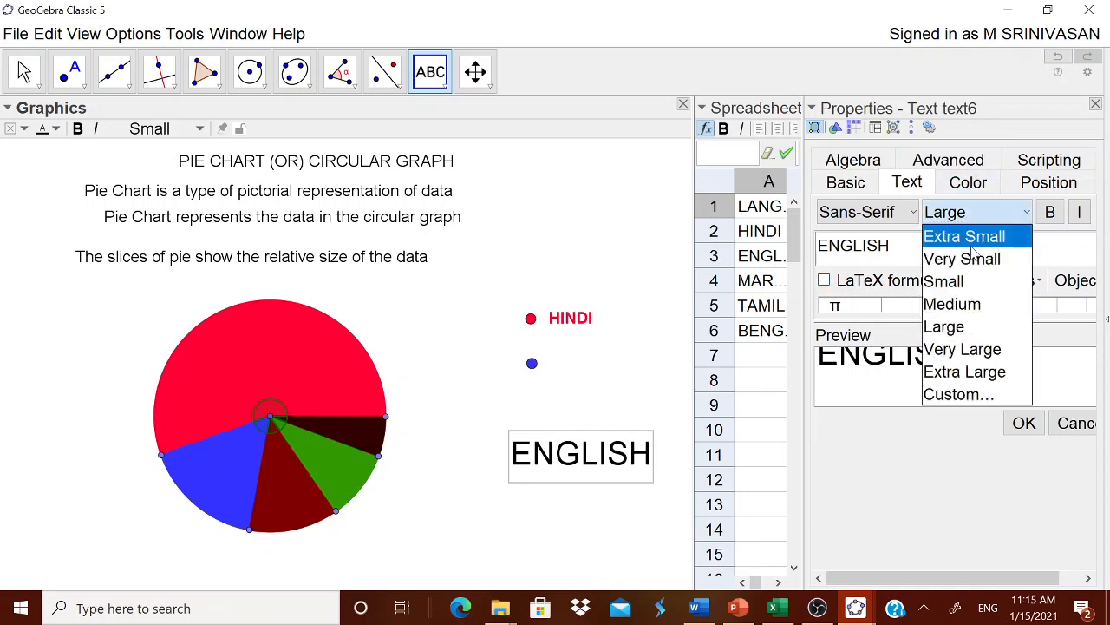
{"action": "left_click", "coordinate": [959, 282]}
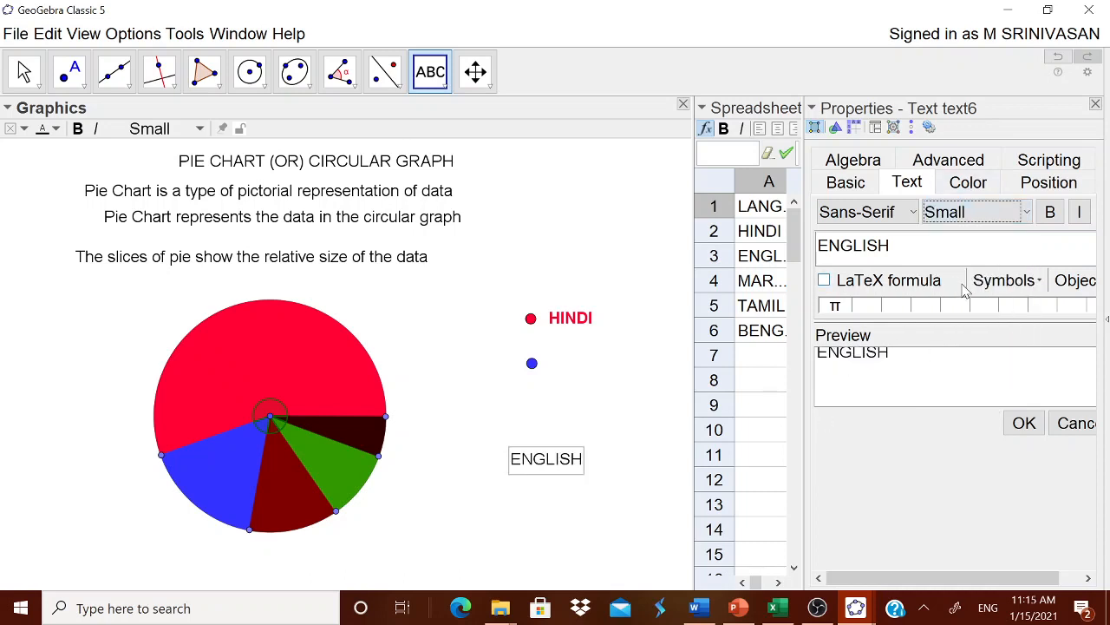
Make the ENGLISH text bold and the same blue as its legend point, and place it beside that point
{"action": "left_click", "coordinate": [1052, 214]}
{"action": "left_click", "coordinate": [983, 183]}
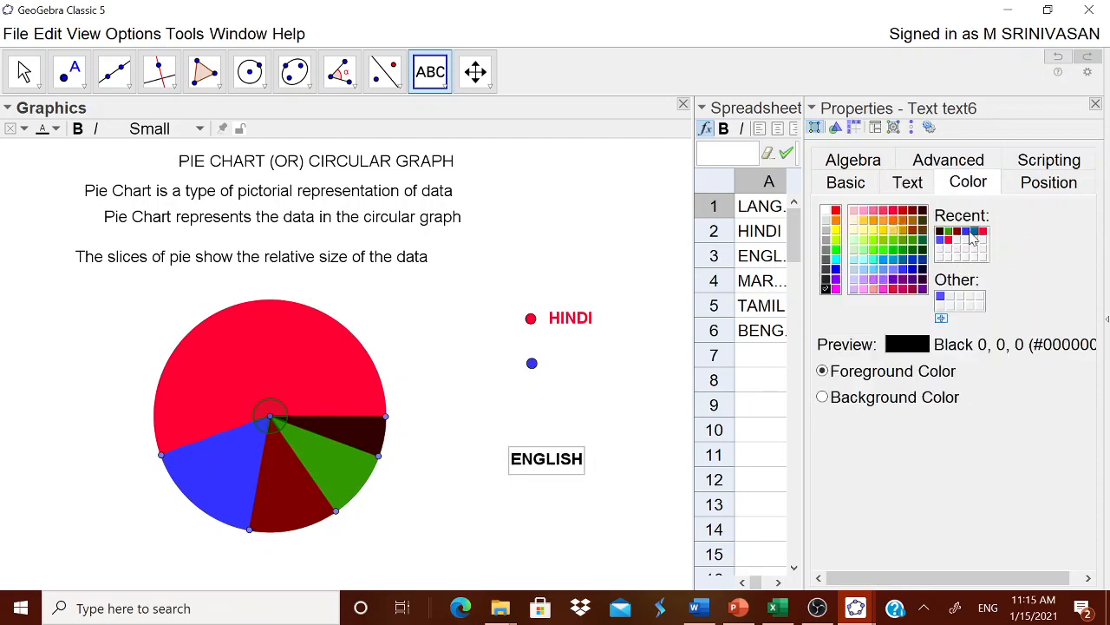
{"action": "left_click", "coordinate": [974, 231]}
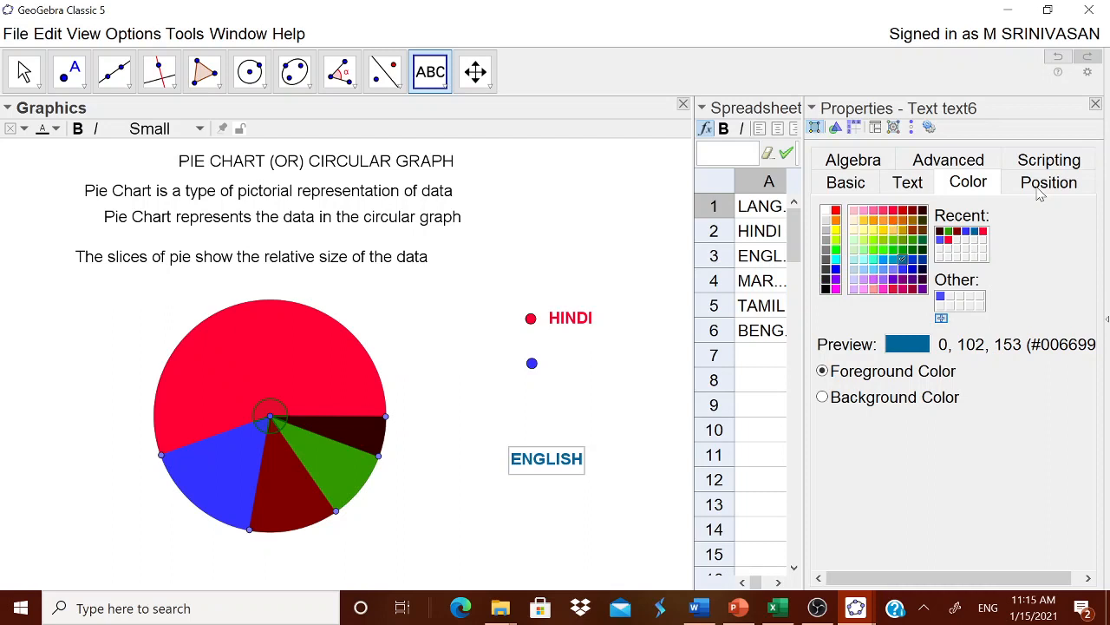
{"action": "left_click", "coordinate": [967, 231]}
{"action": "left_click", "coordinate": [1095, 103]}
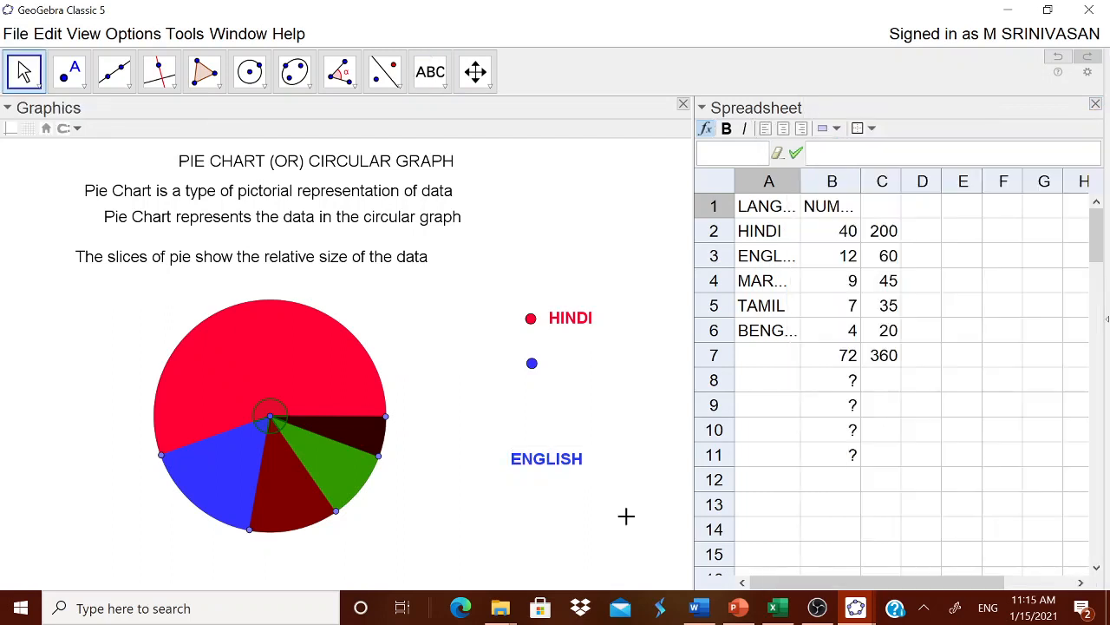
{"action": "left_click_drag", "start_coordinate": [538, 465], "coordinate": [596, 367]}
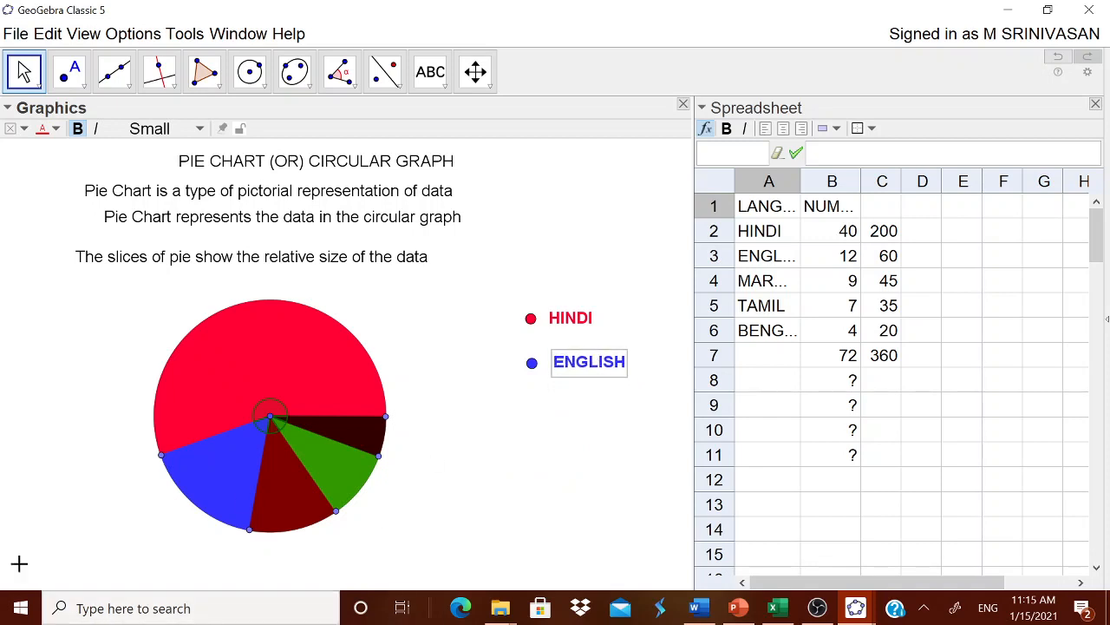
{"action": "left_click", "coordinate": [1096, 104]}
{"action": "mouse_move", "coordinate": [704, 613]}
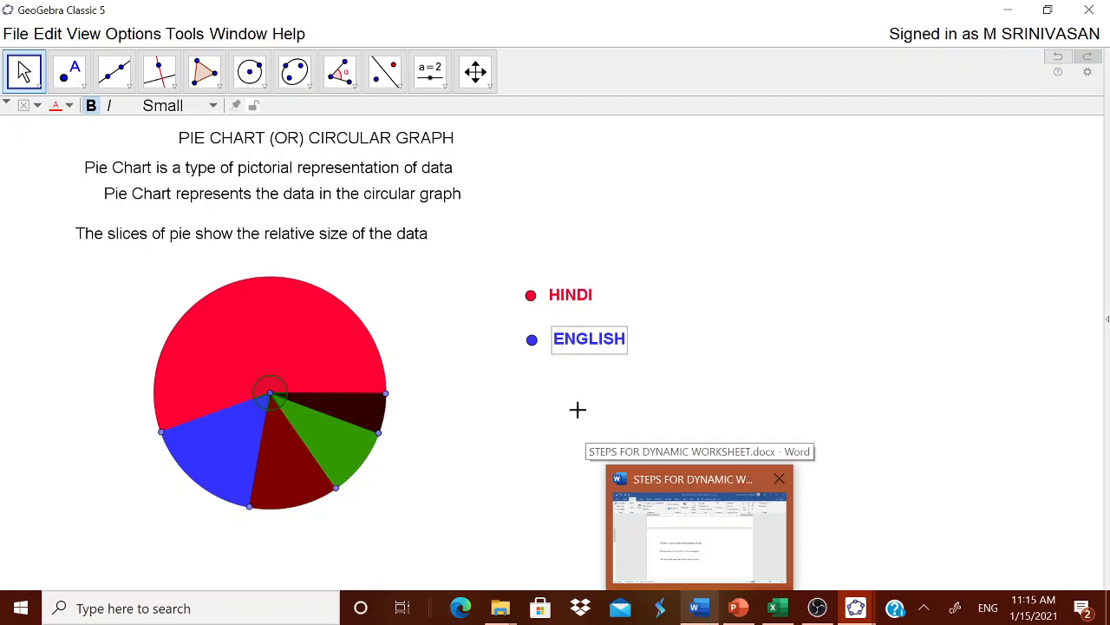
{"action": "left_click", "coordinate": [83, 36]}
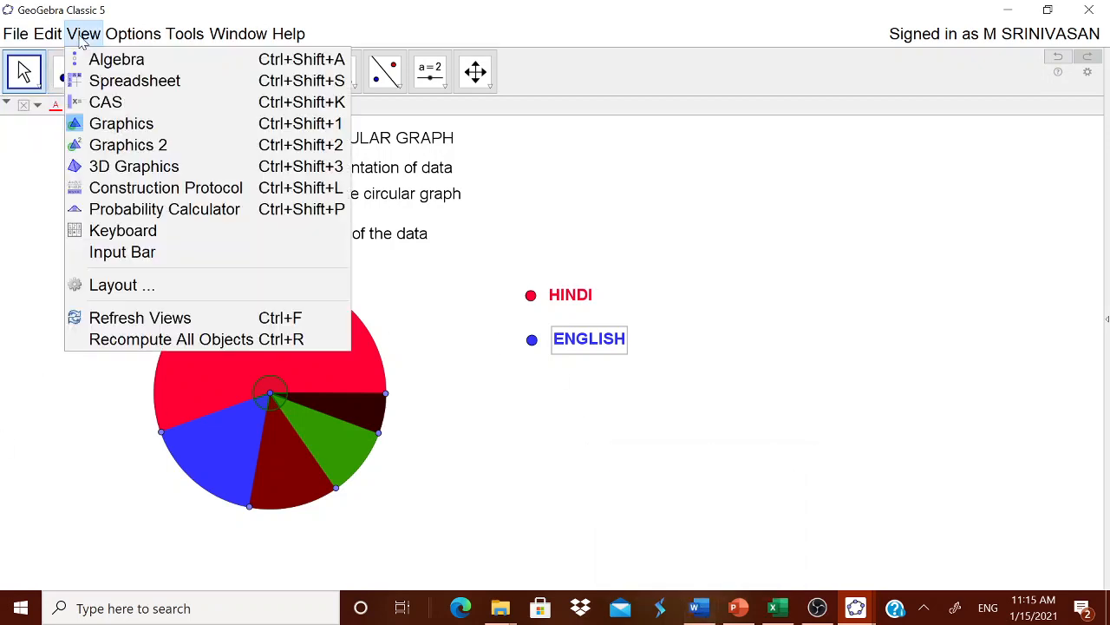
{"action": "left_click", "coordinate": [76, 80]}
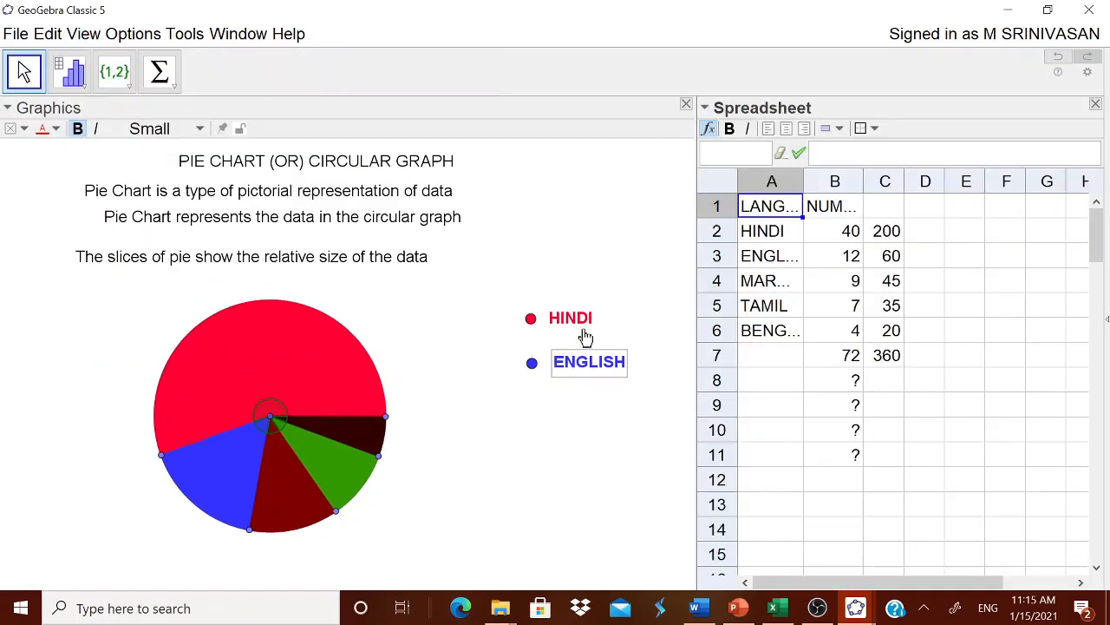
Change the number of English students in B3 to 15 and of Tamil students in B5 to 10
{"action": "left_click", "coordinate": [847, 261]}
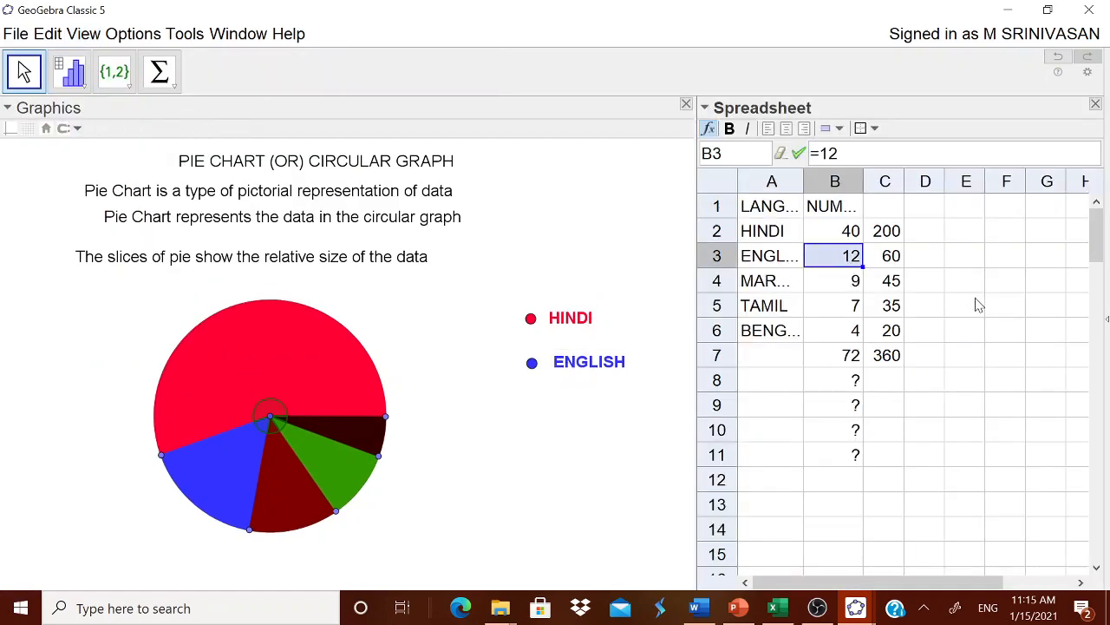
{"action": "type", "text": "15"}
{"action": "key", "text": "Return"}
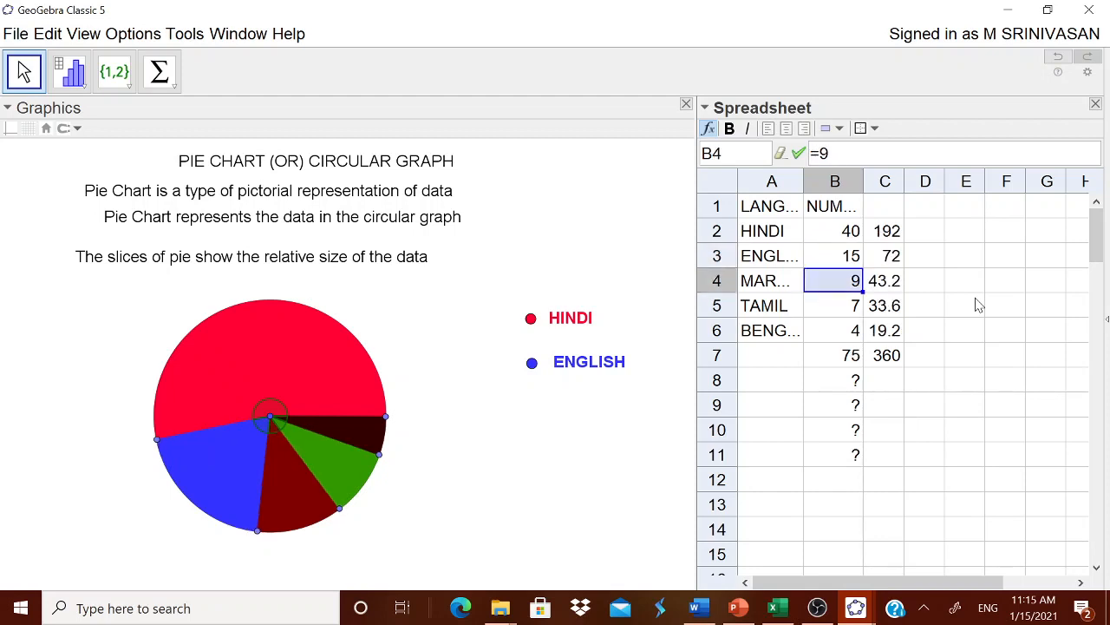
{"action": "left_click", "coordinate": [852, 317]}
{"action": "type", "text": "10"}
{"action": "key", "text": "Return"}
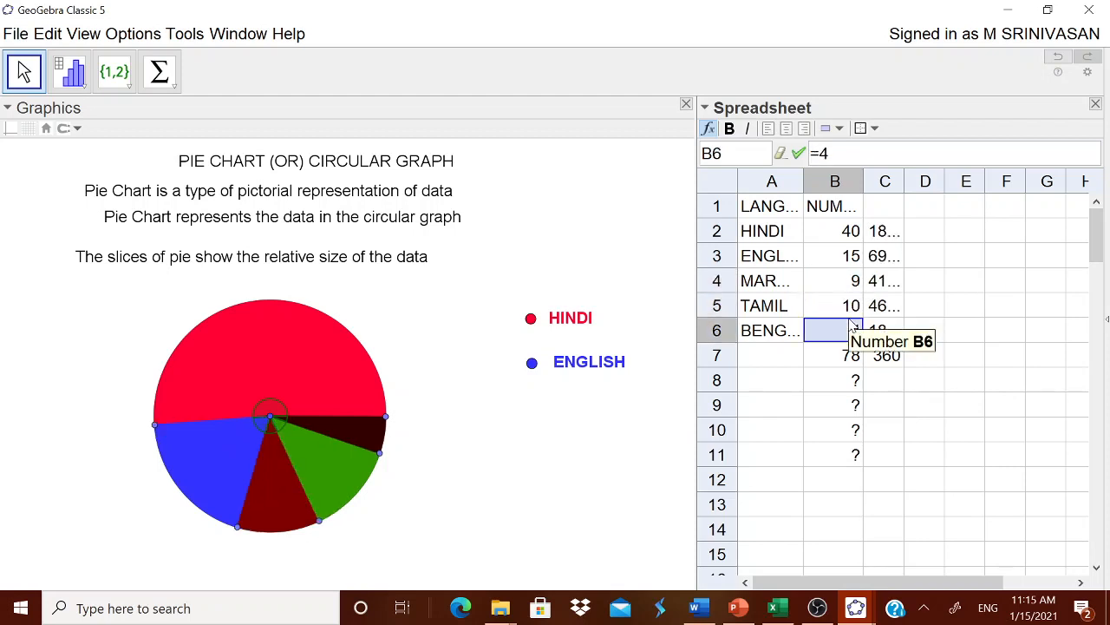
Change the number of Hindi students in B2 to 30 and of Tamil students in B5 to 30
{"action": "left_click", "coordinate": [851, 232]}
{"action": "type", "text": "30"}
{"action": "key", "text": "Return"}
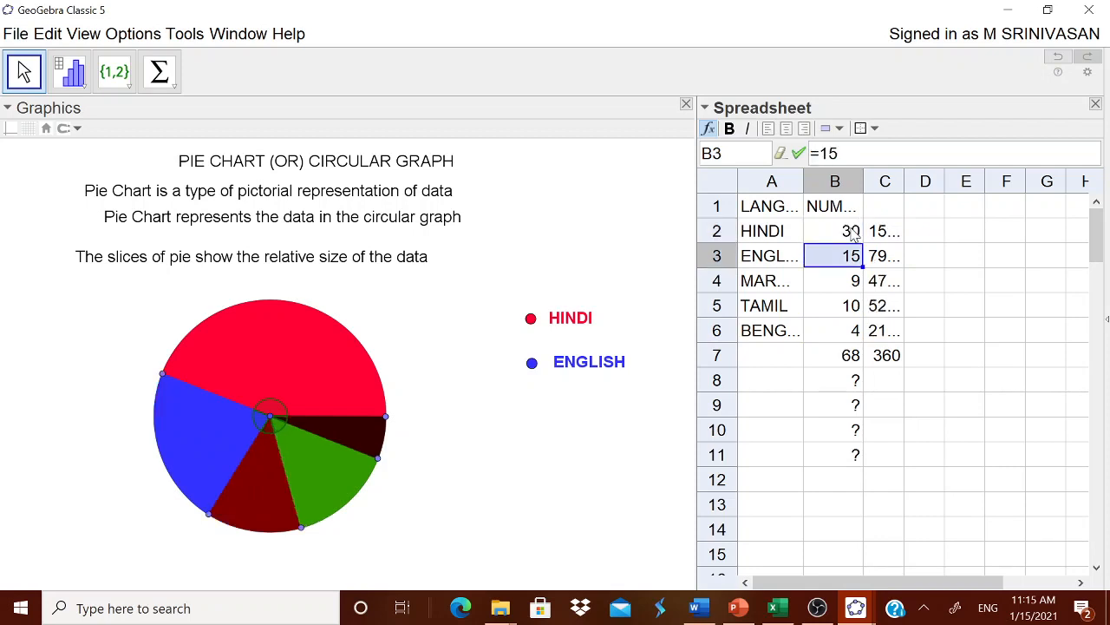
{"action": "left_click", "coordinate": [837, 308]}
{"action": "type", "text": "30"}
{"action": "key", "text": "Return"}
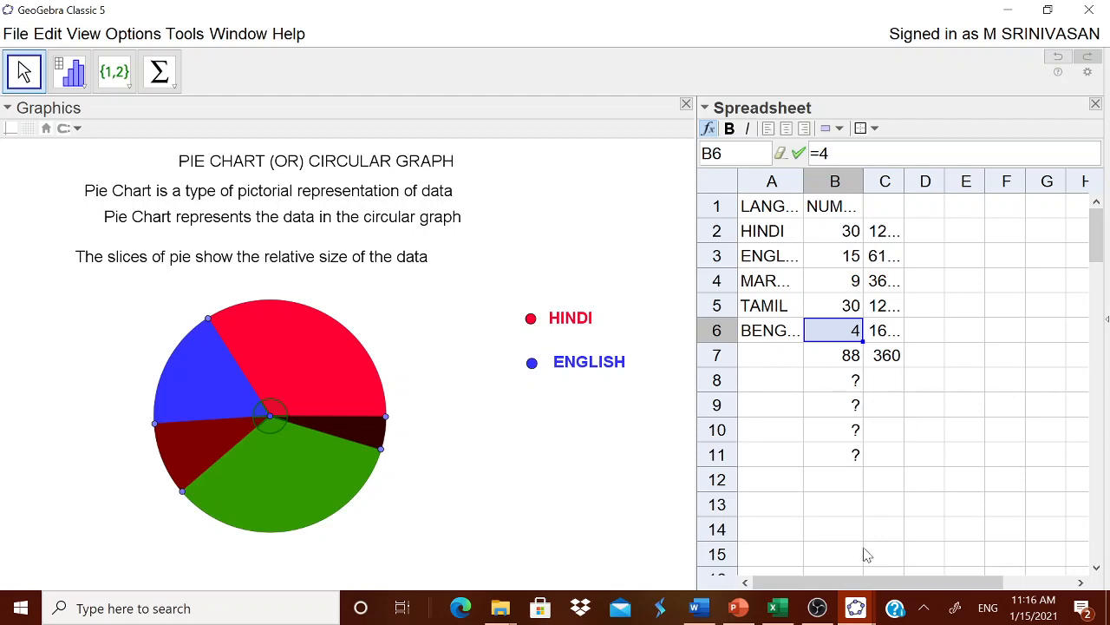
{"action": "mouse_move", "coordinate": [902, 352]}
{"action": "mouse_move", "coordinate": [816, 367]}
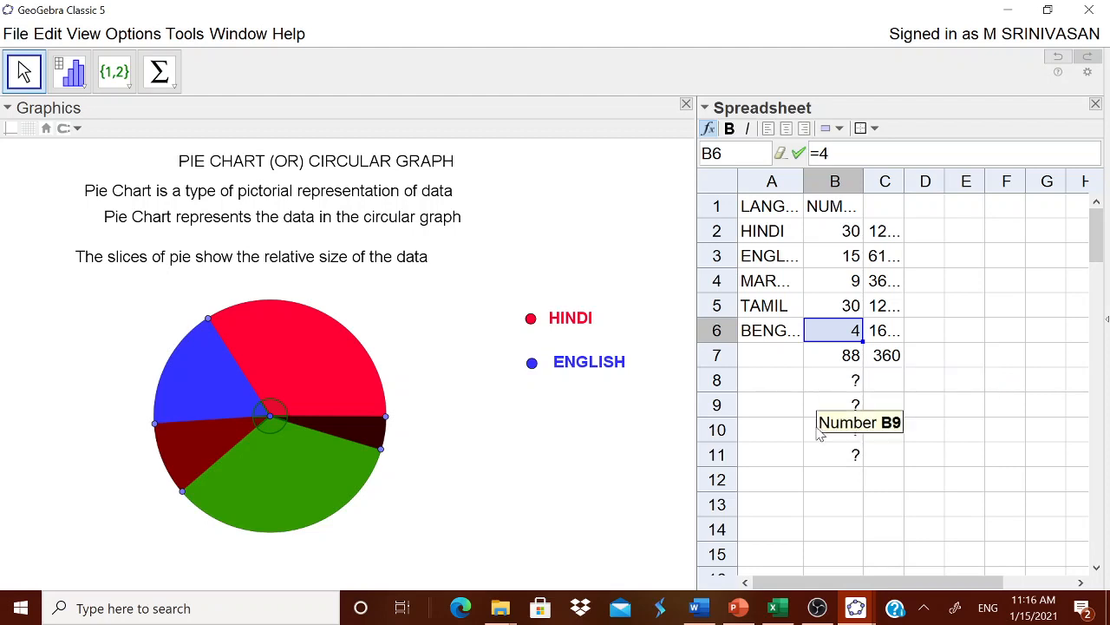
{"action": "left_click", "coordinate": [567, 461]}
{"action": "right_click", "coordinate": [567, 461]}
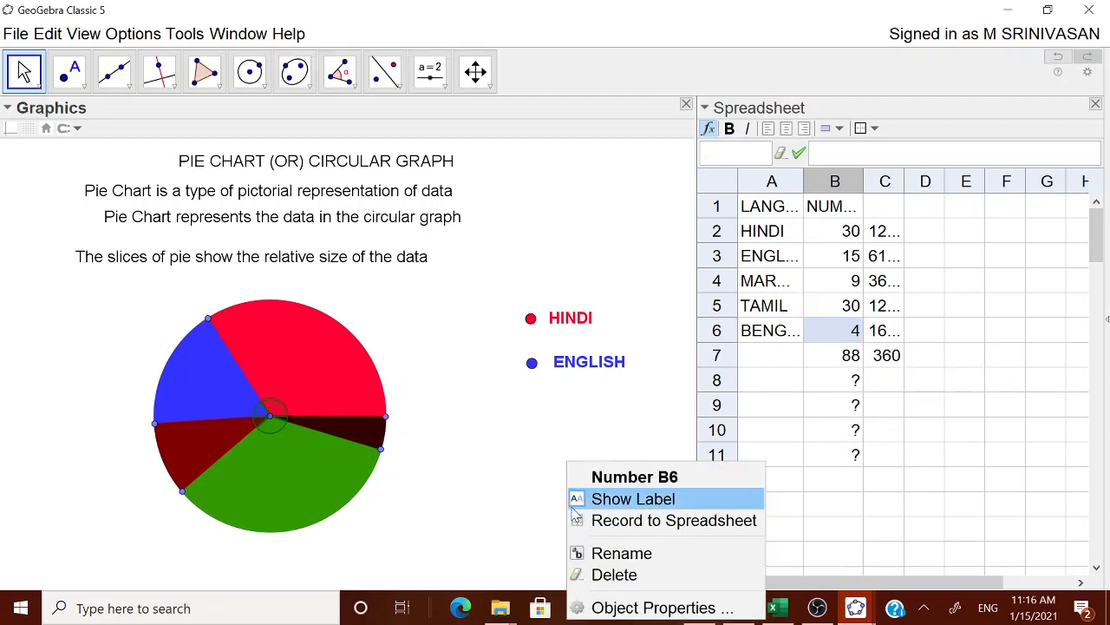
{"action": "left_click", "coordinate": [509, 517]}
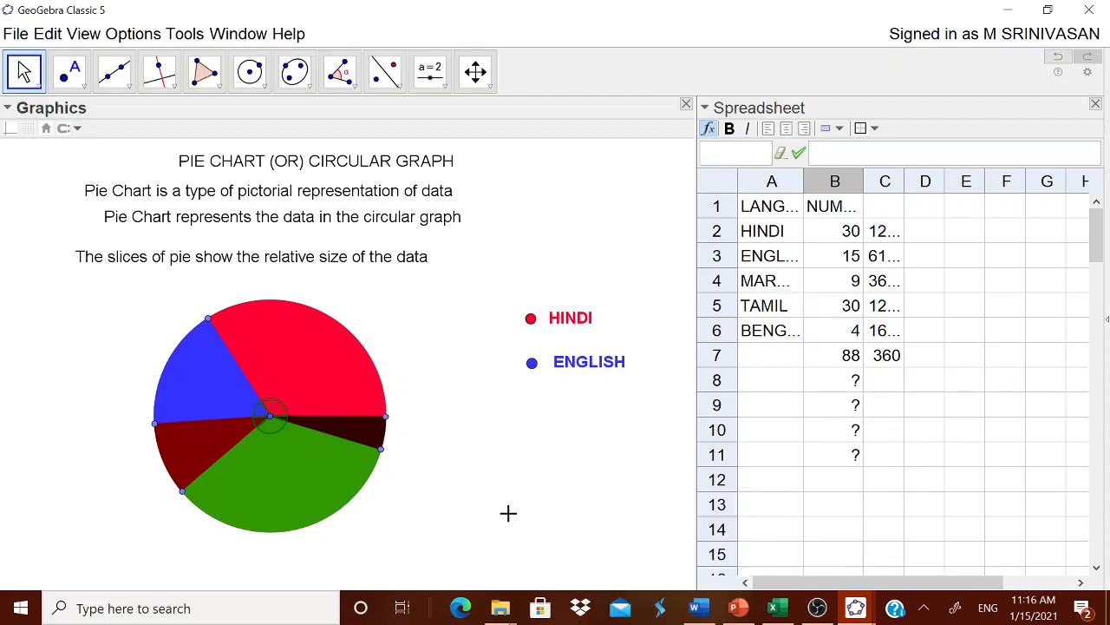
Show the construction navigation bar for the graphics view and rewind the construction to its first step
{"action": "right_click", "coordinate": [554, 471]}
{"action": "left_click", "coordinate": [580, 486]}
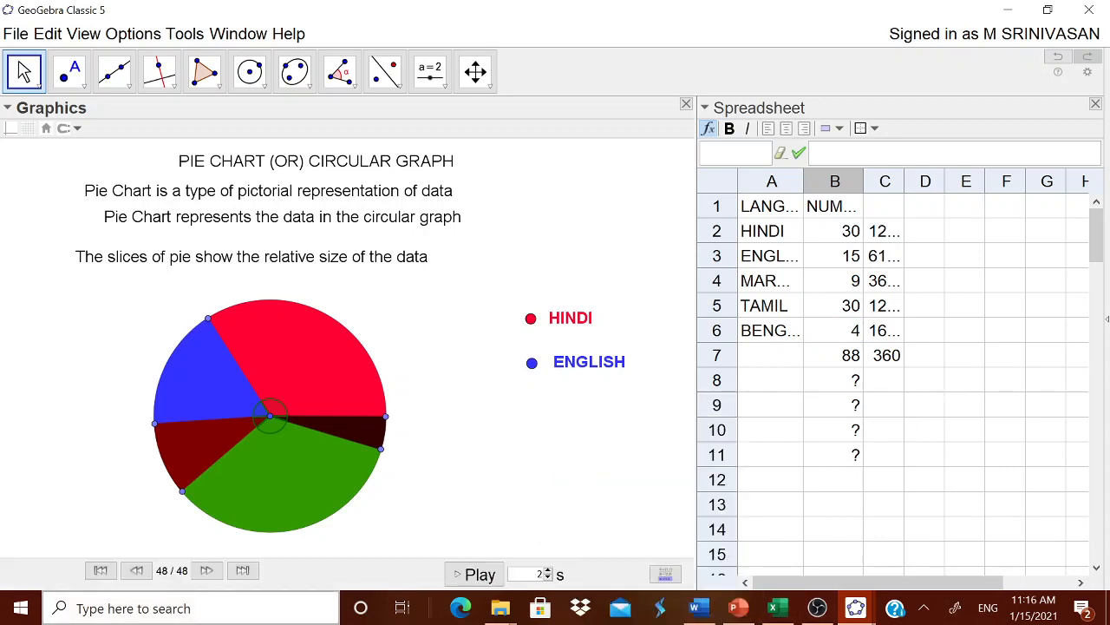
{"action": "left_click", "coordinate": [100, 570]}
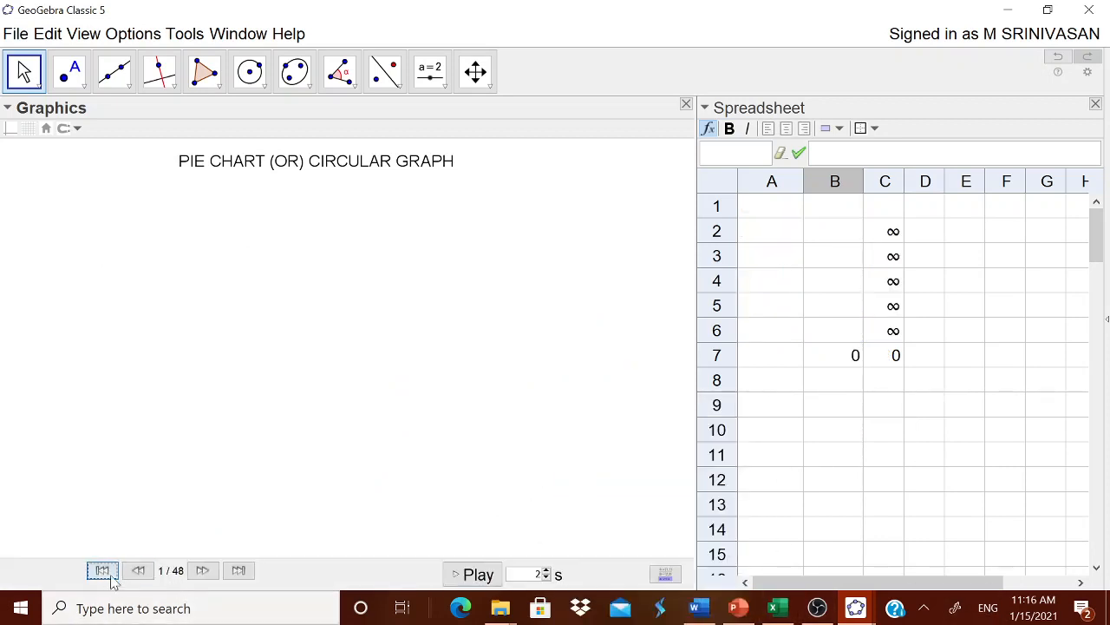
Step forward through the construction from the title to the colored pie sectors, and return to the beginning
{"action": "left_click", "coordinate": [203, 570]}
{"action": "left_click", "coordinate": [203, 570]}
{"action": "left_click", "coordinate": [203, 570]}
{"action": "left_click", "coordinate": [203, 569]}
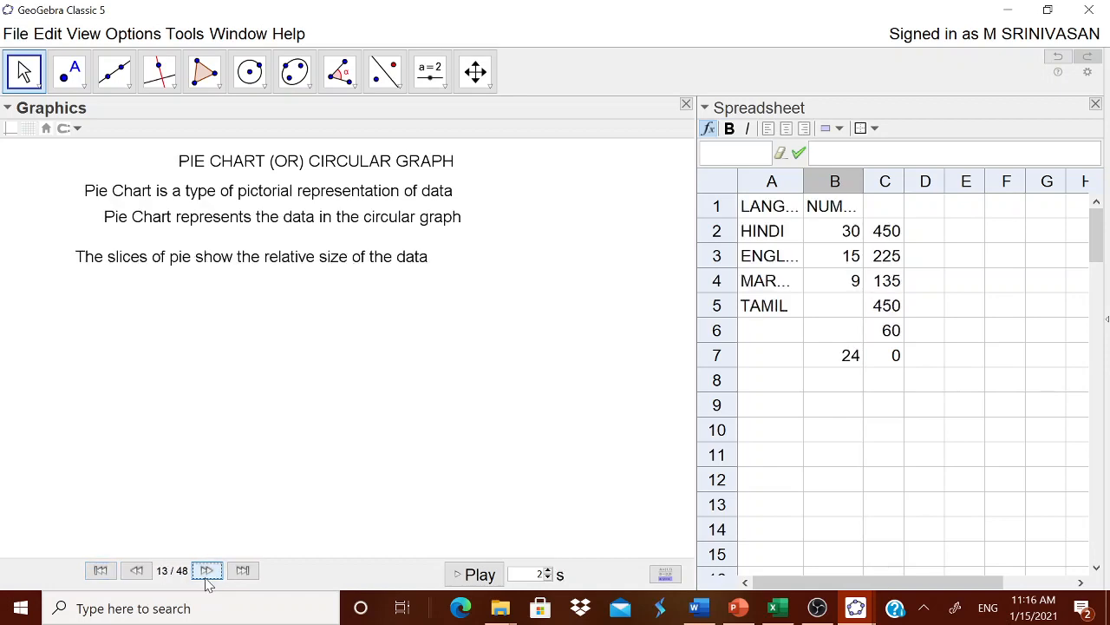
{"action": "triple_click", "coordinate": [207, 574]}
{"action": "triple_click", "coordinate": [206, 575]}
{"action": "triple_click", "coordinate": [207, 574]}
{"action": "triple_click", "coordinate": [206, 575]}
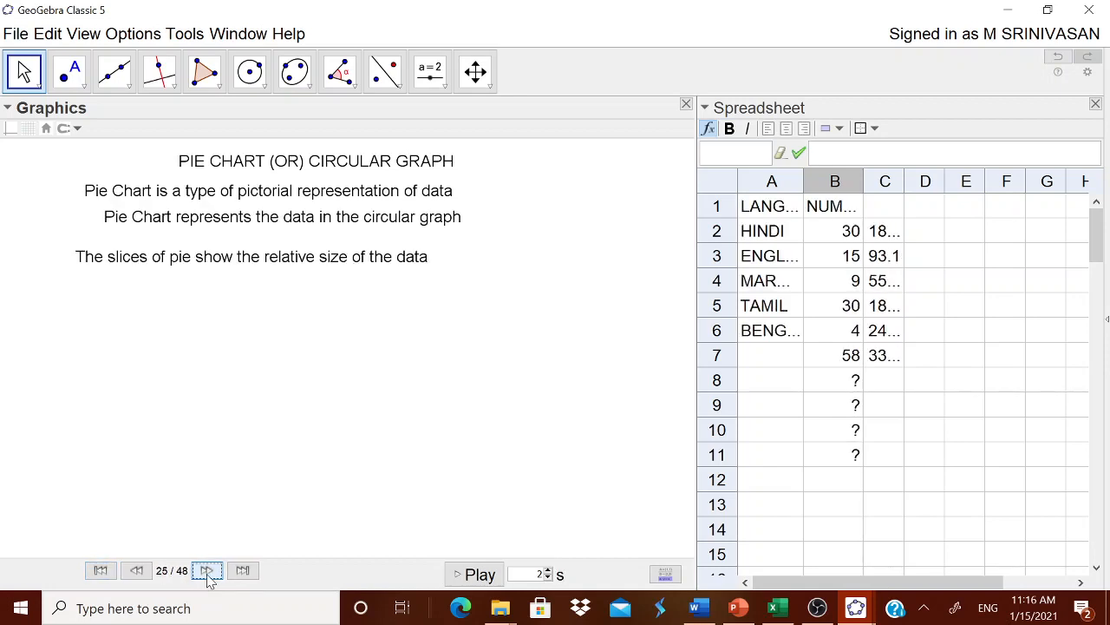
{"action": "triple_click", "coordinate": [206, 572]}
{"action": "triple_click", "coordinate": [206, 572]}
{"action": "triple_click", "coordinate": [206, 571]}
{"action": "triple_click", "coordinate": [206, 572]}
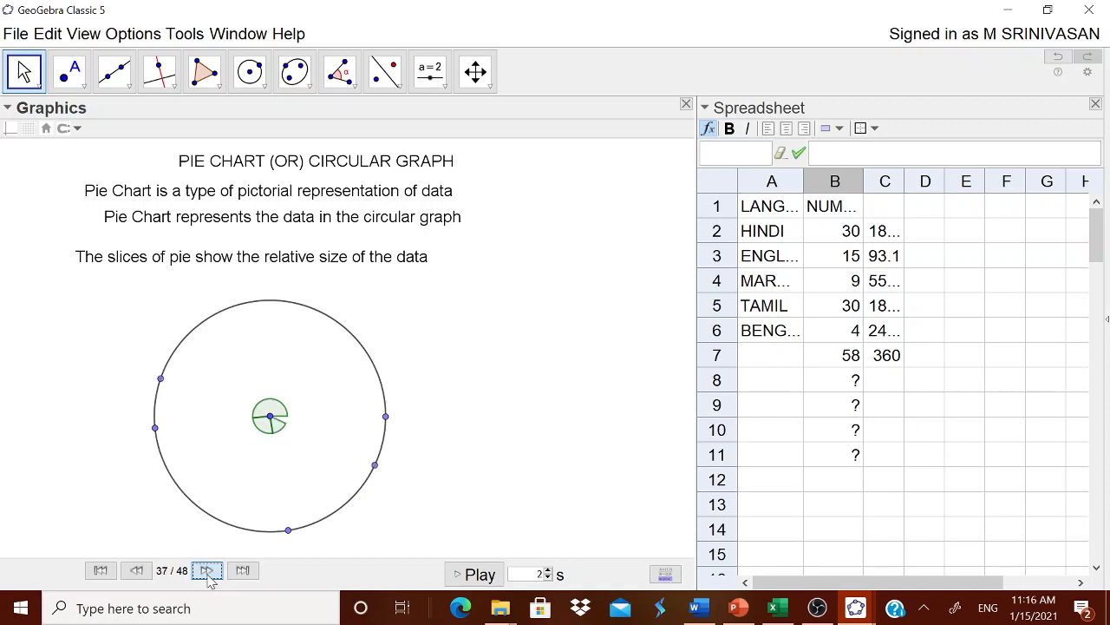
{"action": "triple_click", "coordinate": [207, 574]}
{"action": "triple_click", "coordinate": [207, 575]}
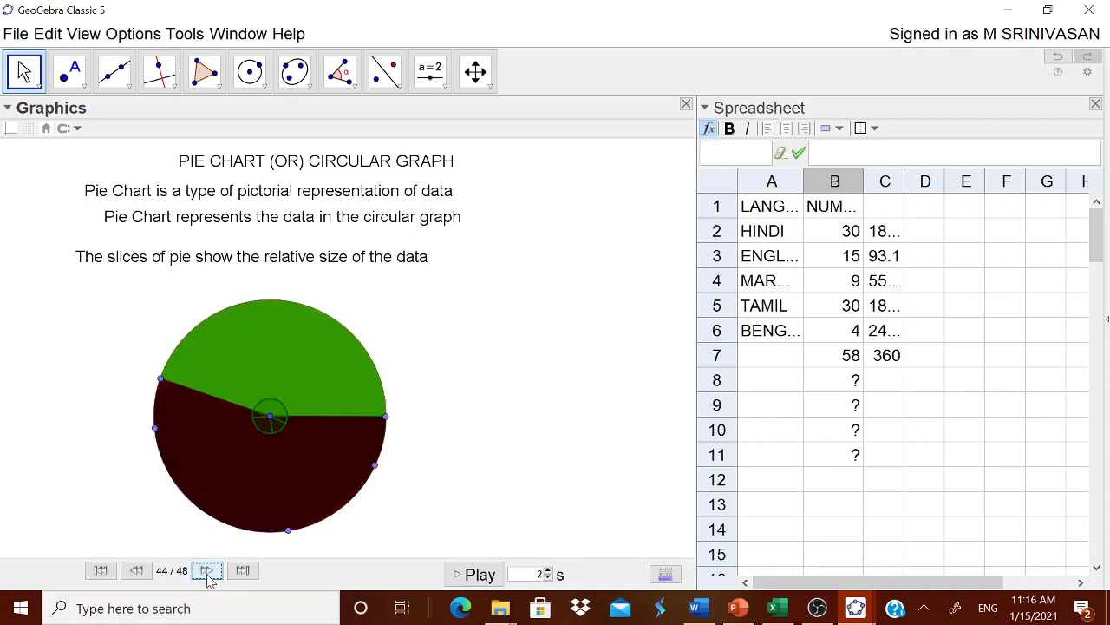
{"action": "left_click", "coordinate": [101, 572]}
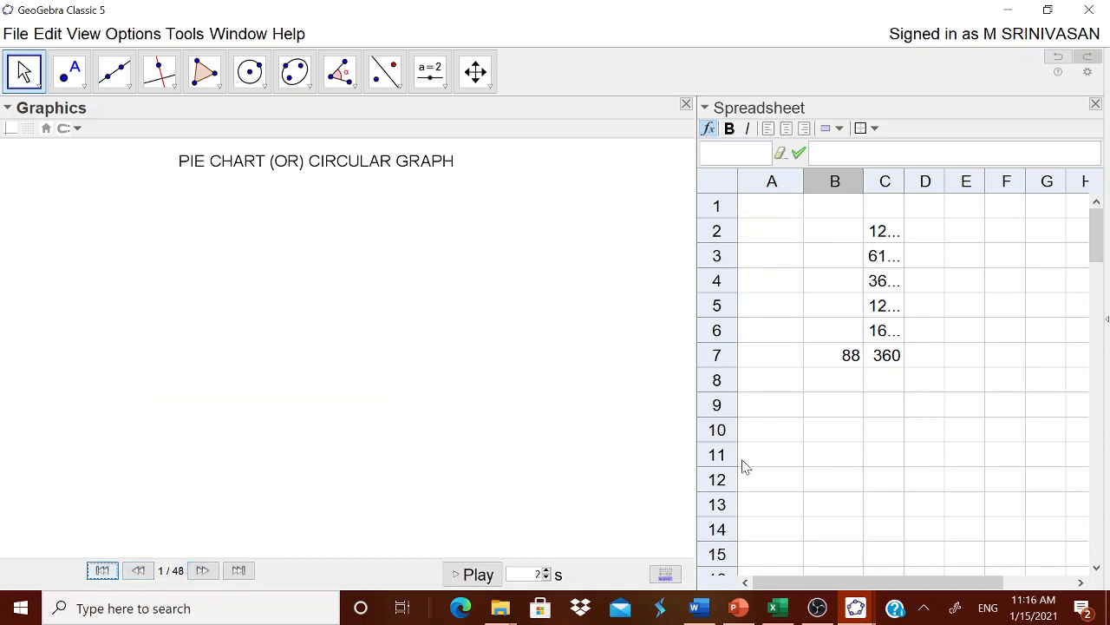